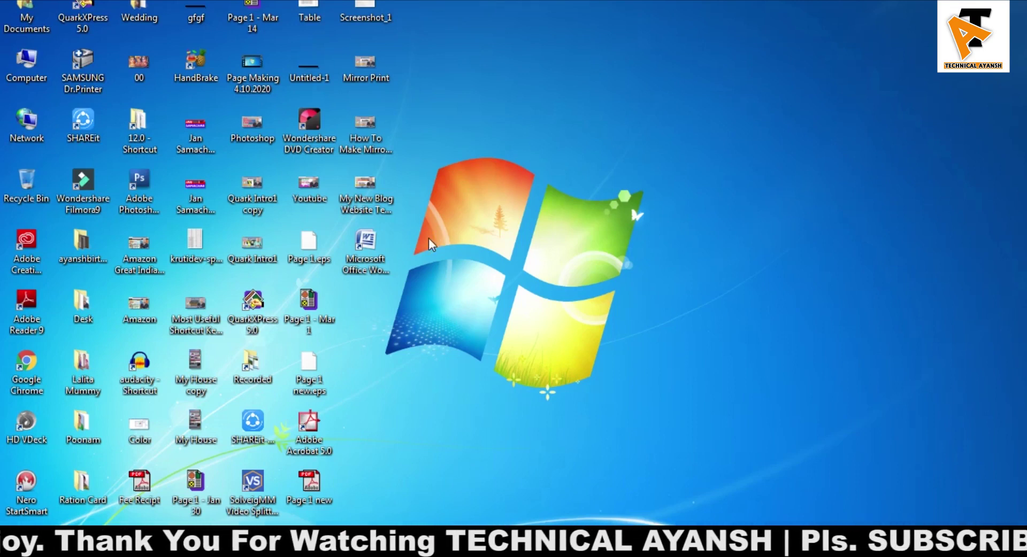
Step: Open Microsoft Office Word from its desktop shortcut's context menu to start a blank document
{"action": "right_click", "coordinate": [368, 239]}
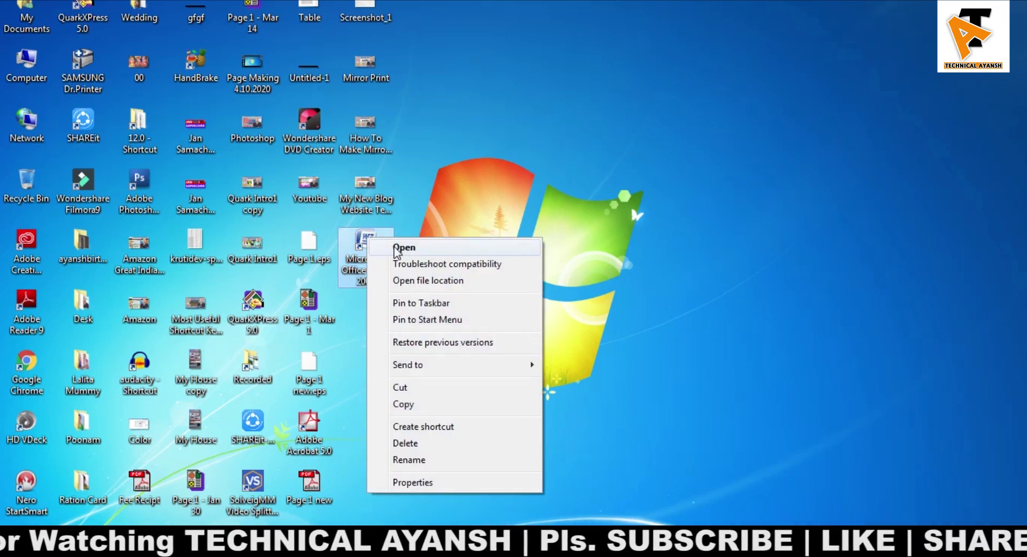
{"action": "left_click", "coordinate": [396, 250]}
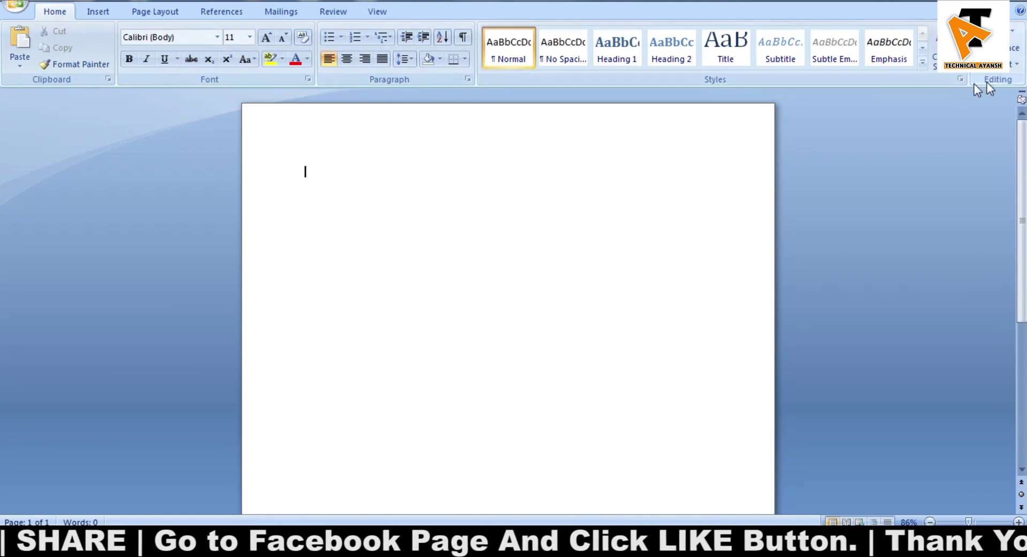
Step: Place the insertion point on the blank Word page
{"action": "left_click", "coordinate": [427, 164]}
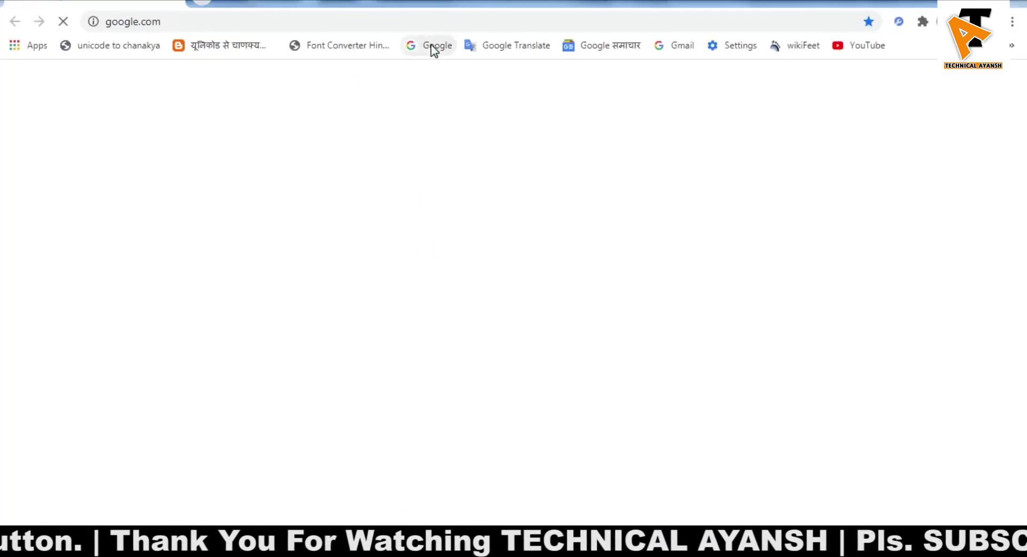
Step: Search Google for 'word', correcting the mistyped 'work' first
{"action": "left_click", "coordinate": [413, 288]}
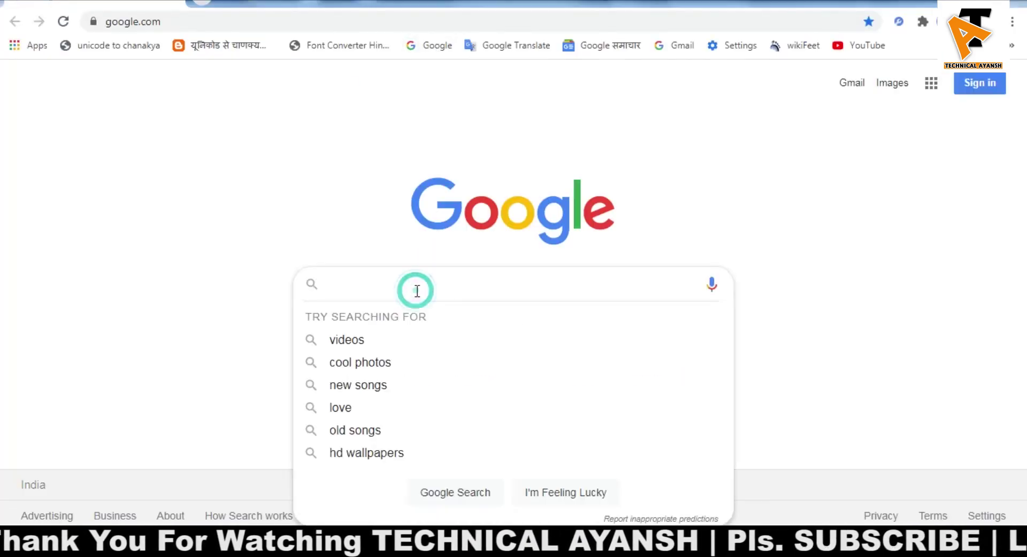
{"action": "type", "text": "work"}
{"action": "key", "text": "BackSpace"}
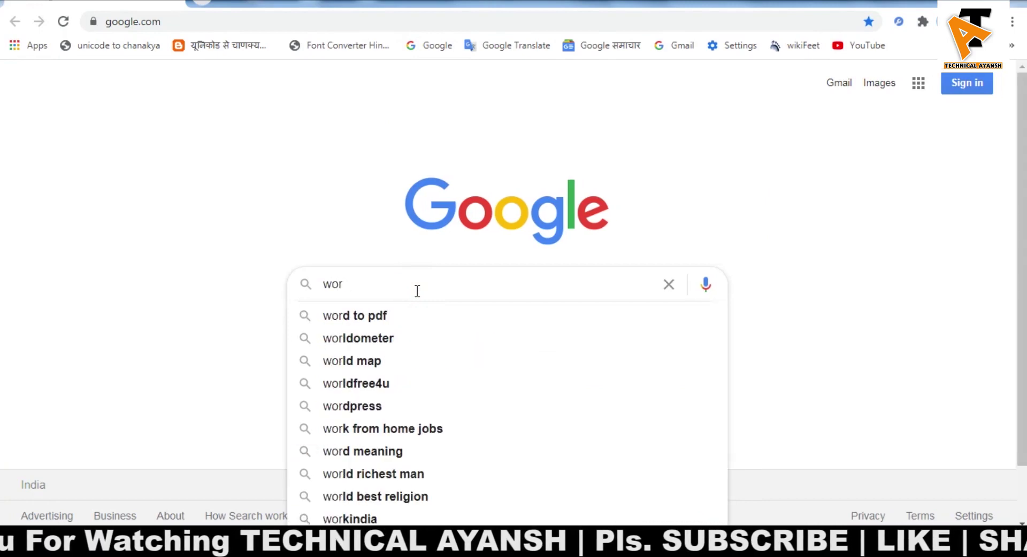
{"action": "key", "text": "Return"}
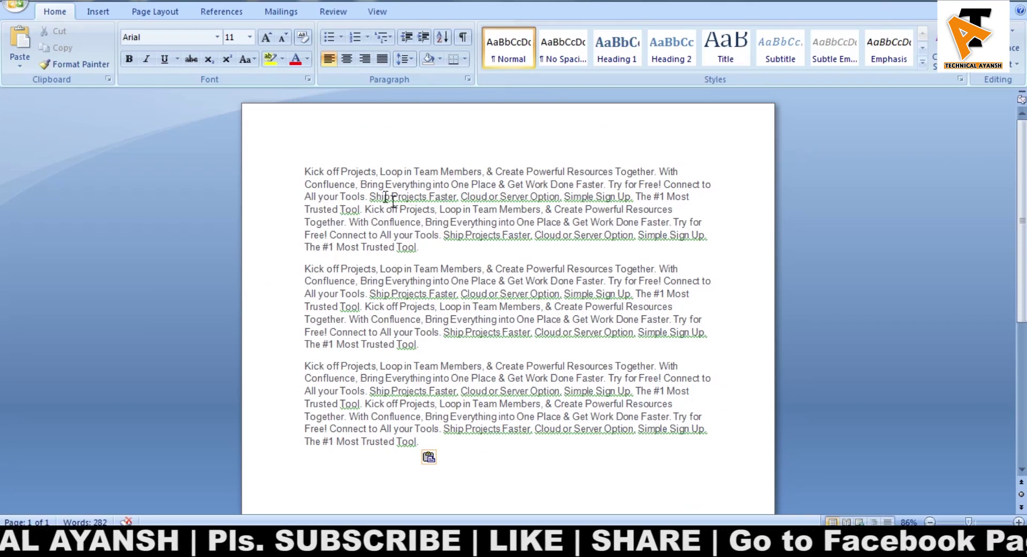
Step: Select the entire first paragraph, from 'Kick off' to its last line
{"action": "left_click", "coordinate": [305, 171]}
{"action": "mouse_move", "coordinate": [515, 379]}
{"action": "left_mouse_down"}
{"action": "mouse_move", "coordinate": [508, 441]}
{"action": "mouse_move", "coordinate": [401, 454]}
{"action": "left_mouse_up"}
{"action": "left_click", "coordinate": [421, 441]}
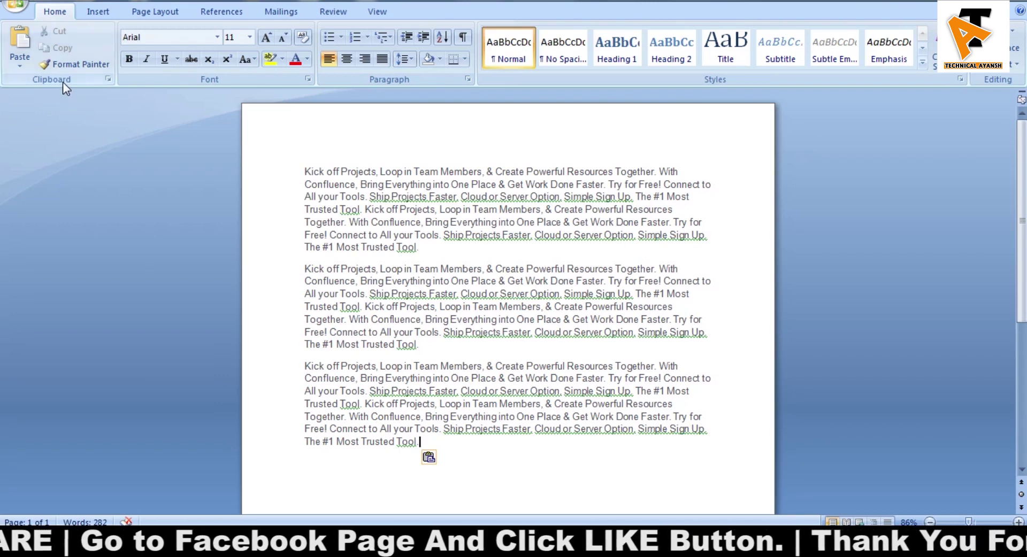
{"action": "left_click", "coordinate": [341, 171]}
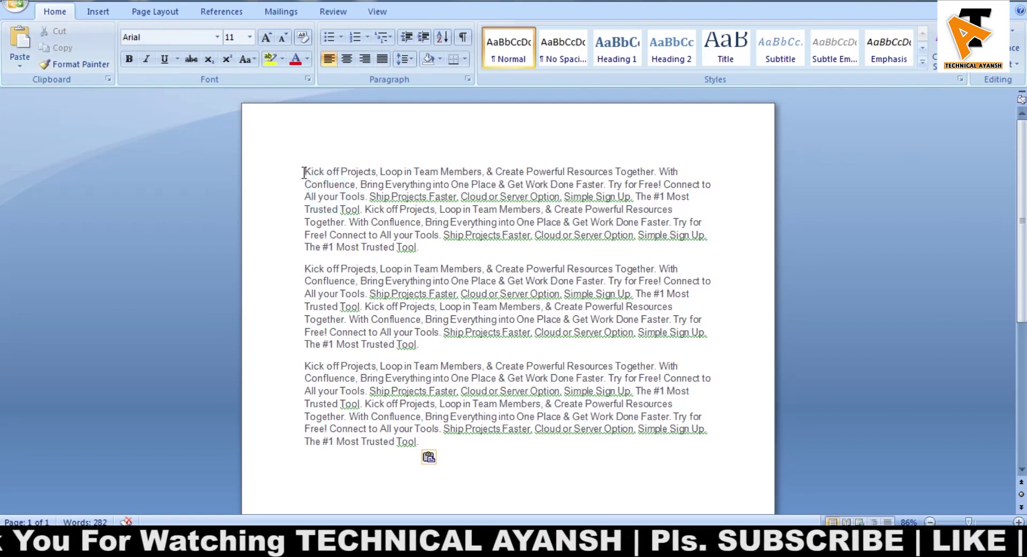
{"action": "left_click_drag", "start_coordinate": [304, 173], "coordinate": [594, 182]}
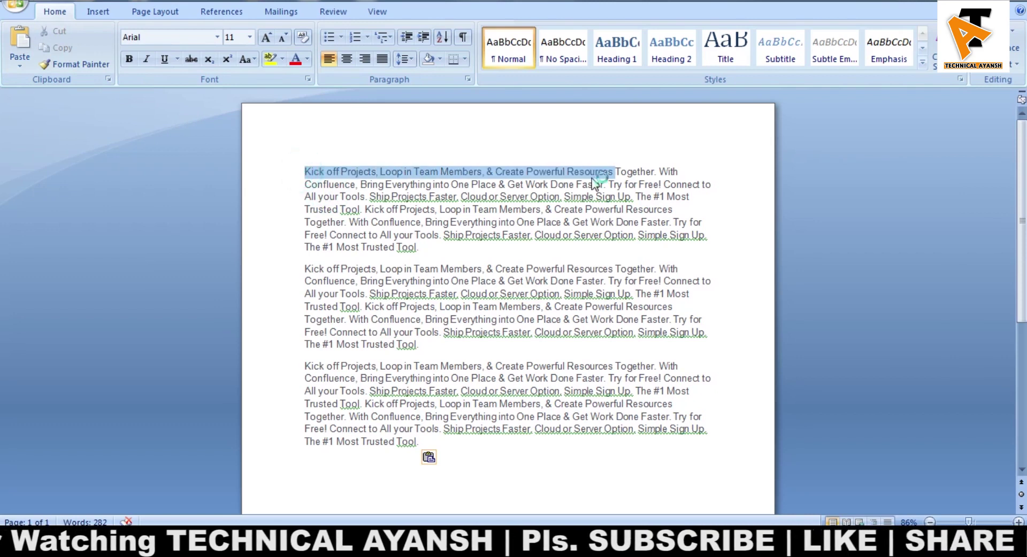
{"action": "left_click", "coordinate": [315, 172]}
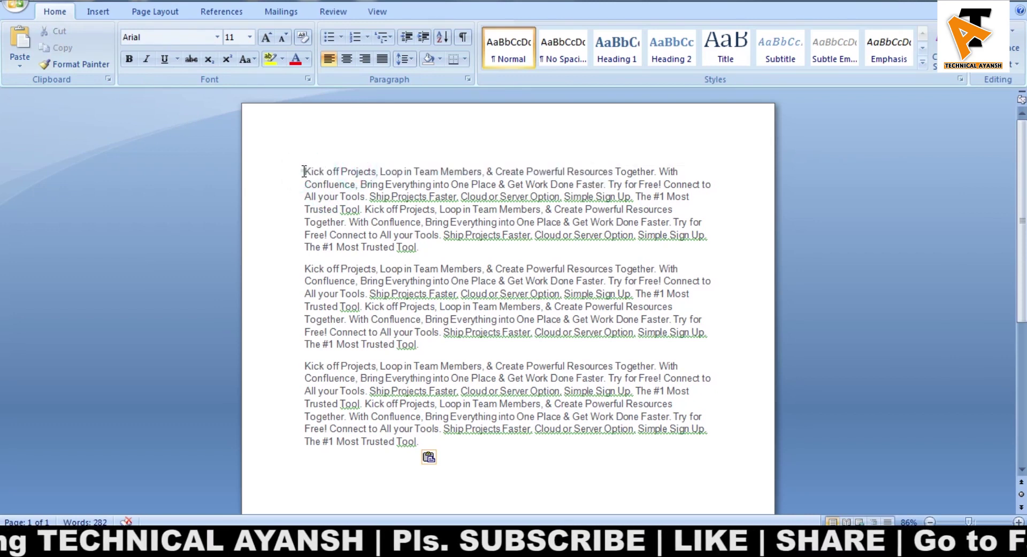
{"action": "left_click_drag", "start_coordinate": [304, 172], "coordinate": [424, 254]}
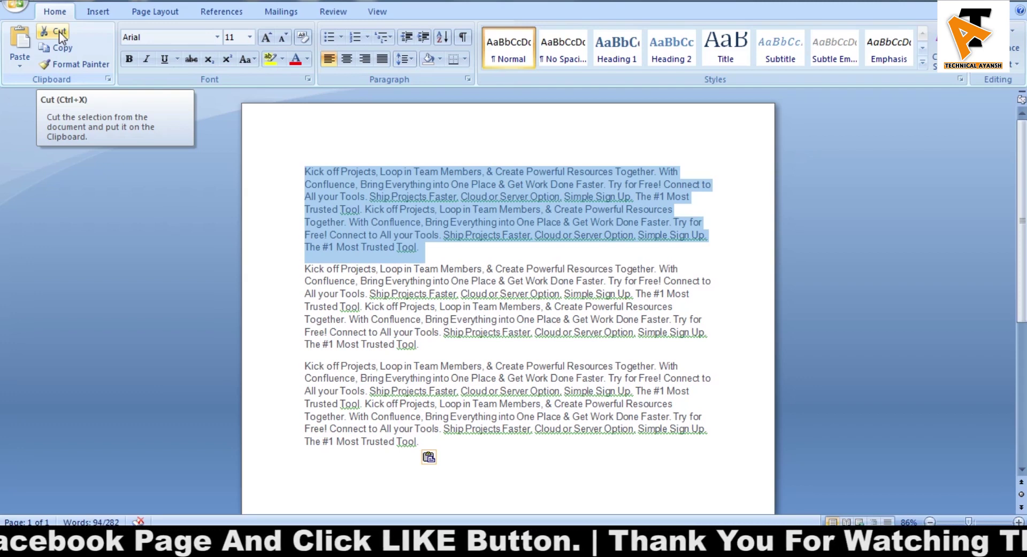
Step: Cut the first paragraph and paste it at the end of the document
{"action": "left_click", "coordinate": [59, 31]}
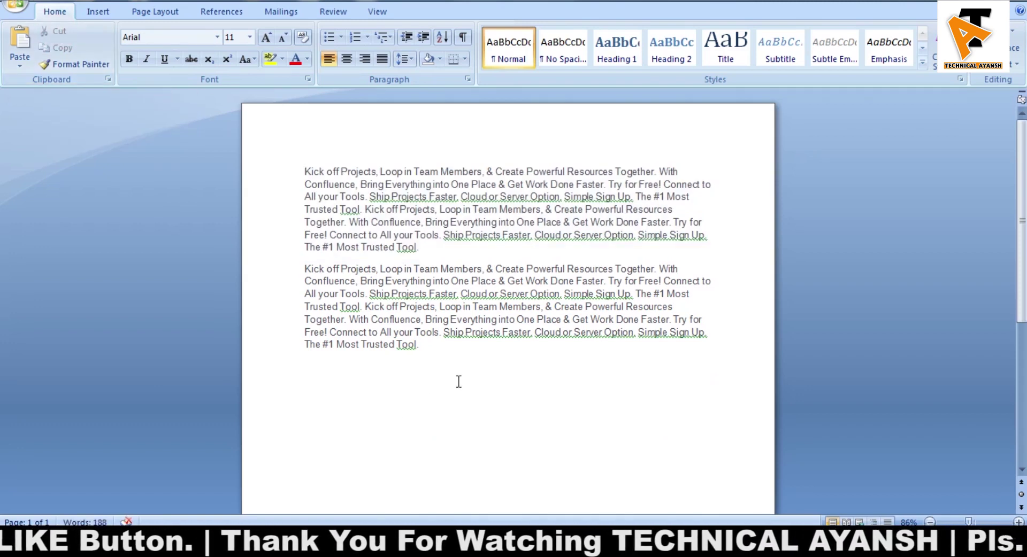
{"action": "double_click", "coordinate": [407, 406]}
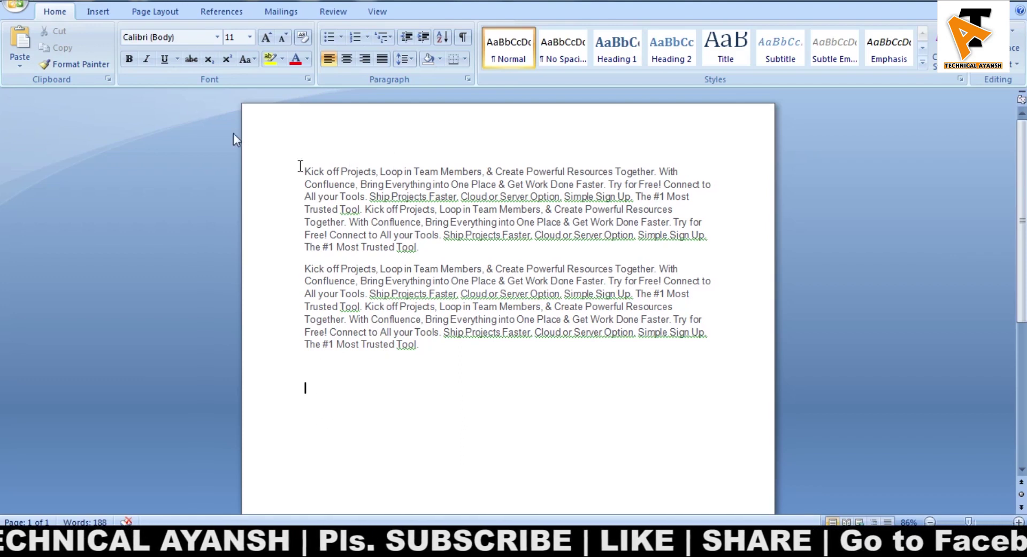
{"action": "left_click", "coordinate": [20, 53]}
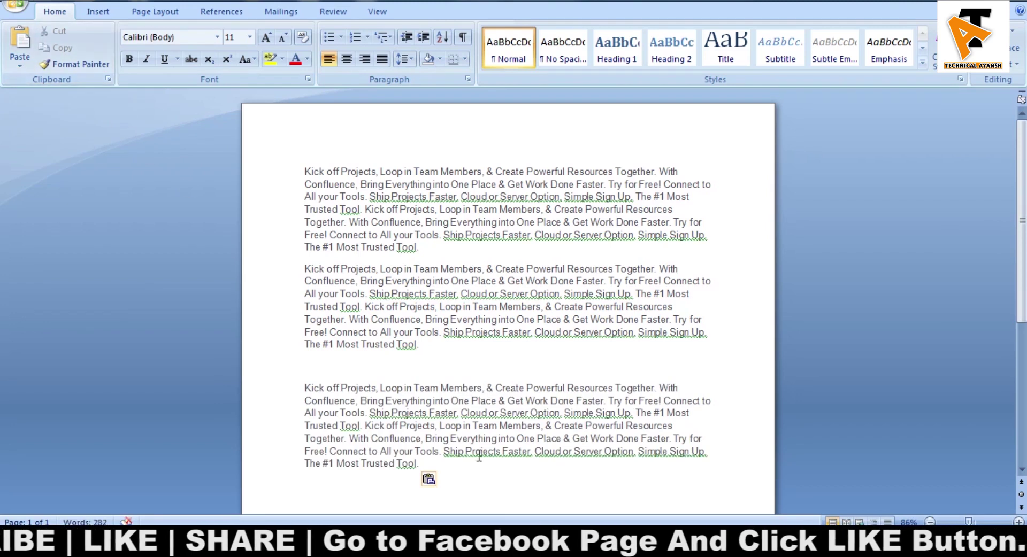
{"action": "left_click", "coordinate": [437, 466]}
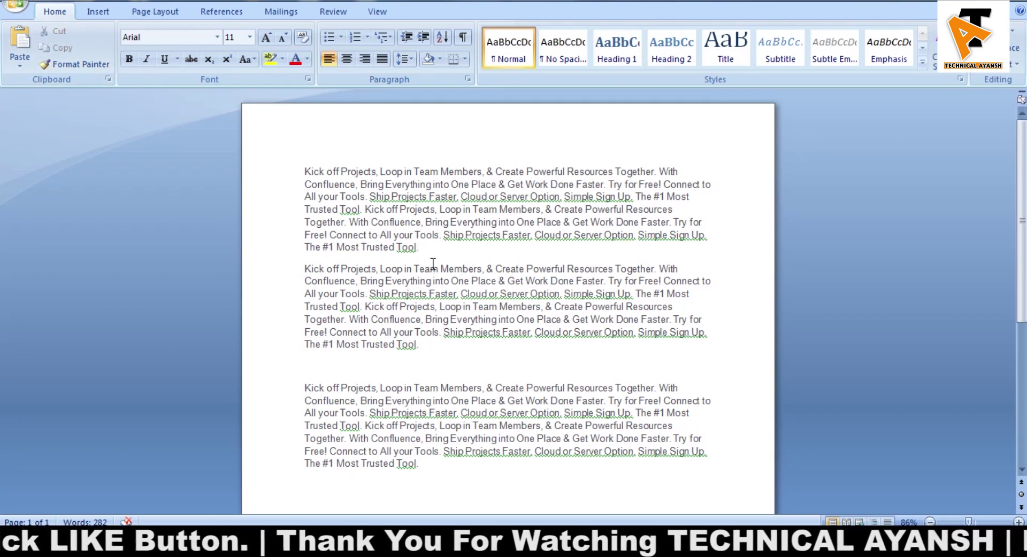
Step: Delete the blank line above the last paragraph and select the new first paragraph
{"action": "left_click_drag", "start_coordinate": [426, 250], "coordinate": [304, 171]}
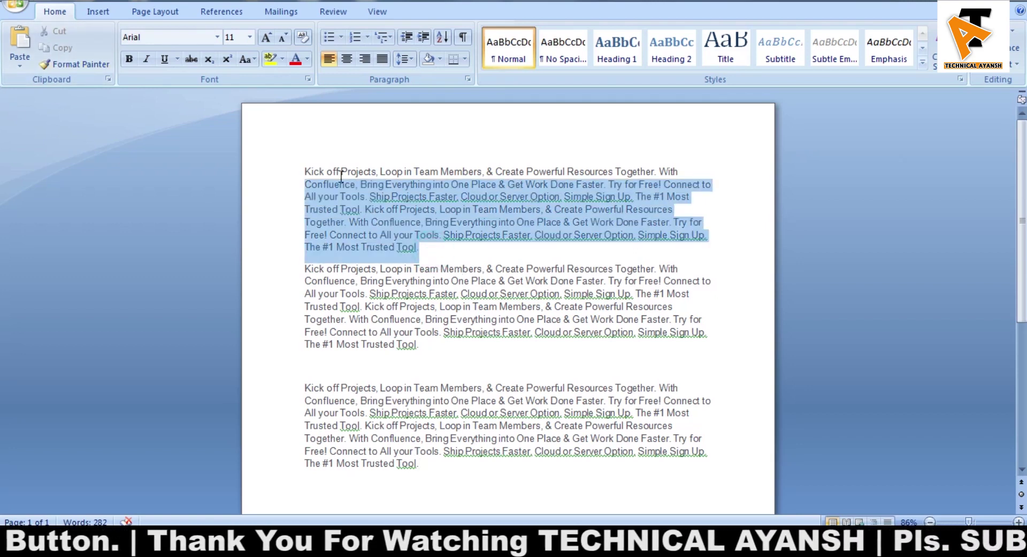
{"action": "scroll", "coordinate": [445, 472], "scroll_direction": "down", "scroll_amount": 1}
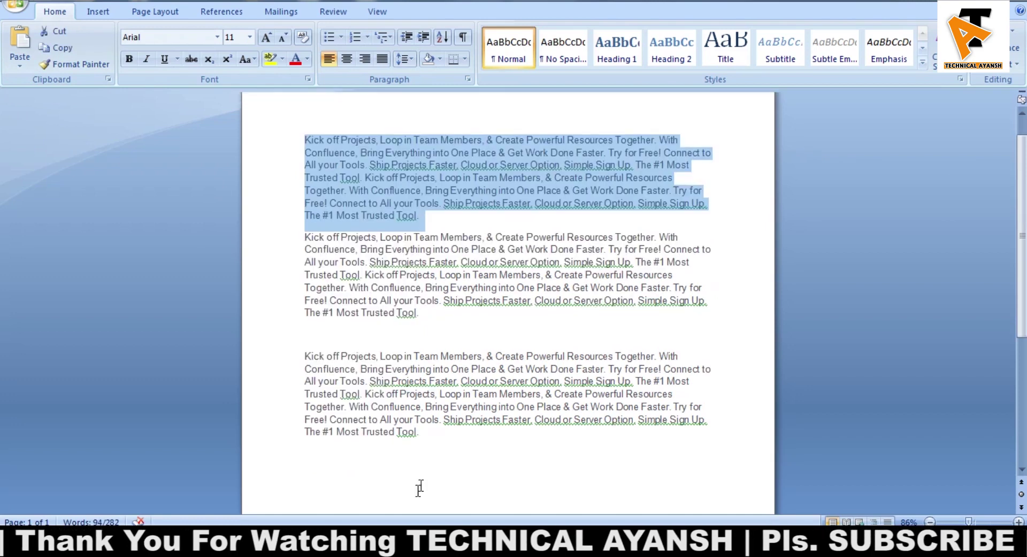
{"action": "left_click", "coordinate": [410, 332]}
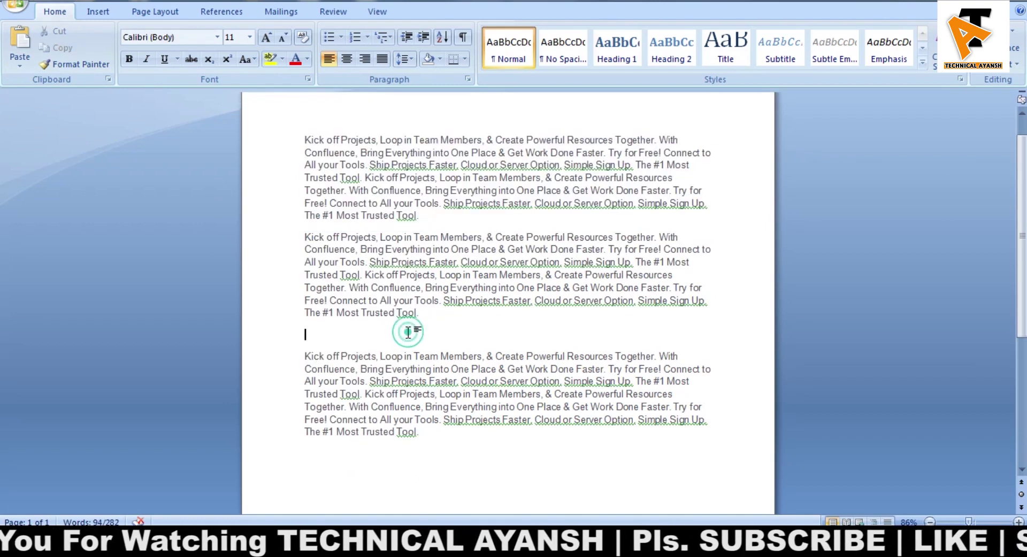
{"action": "key", "text": "Delete"}
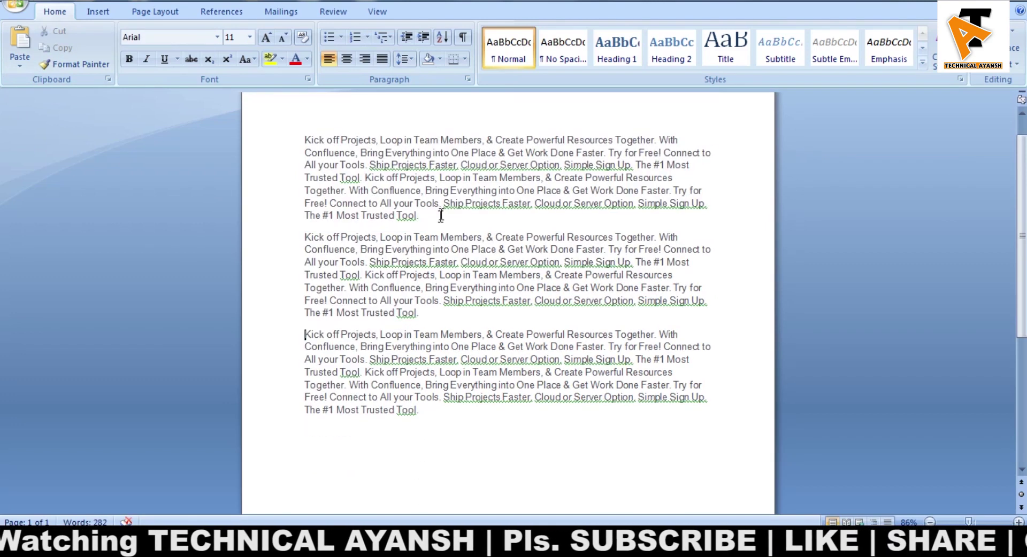
{"action": "left_click_drag", "start_coordinate": [428, 216], "coordinate": [299, 133]}
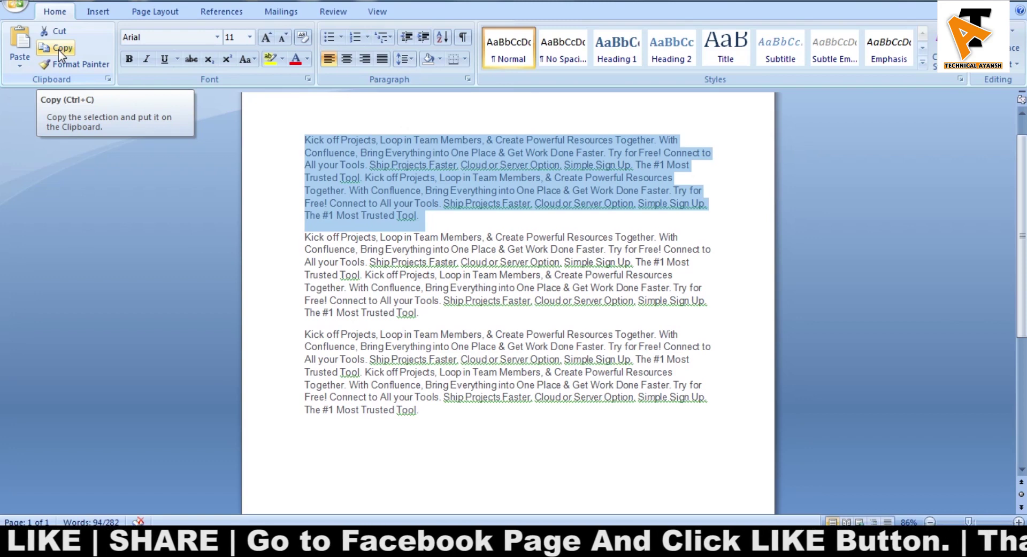
Step: Copy the first paragraph and paste it as a fourth paragraph at the end
{"action": "left_click", "coordinate": [59, 49]}
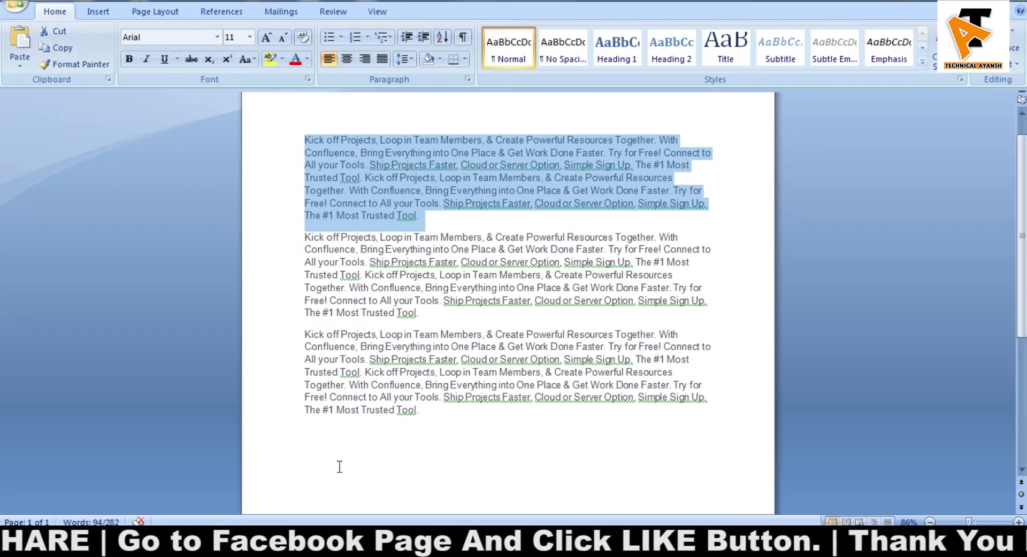
{"action": "left_click", "coordinate": [319, 465]}
{"action": "left_click", "coordinate": [454, 442]}
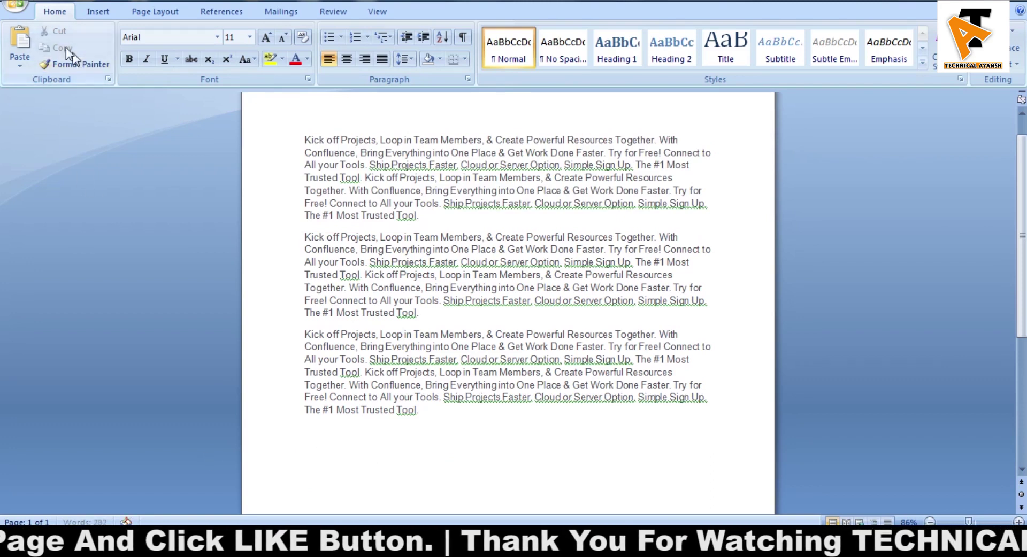
{"action": "left_click", "coordinate": [23, 56]}
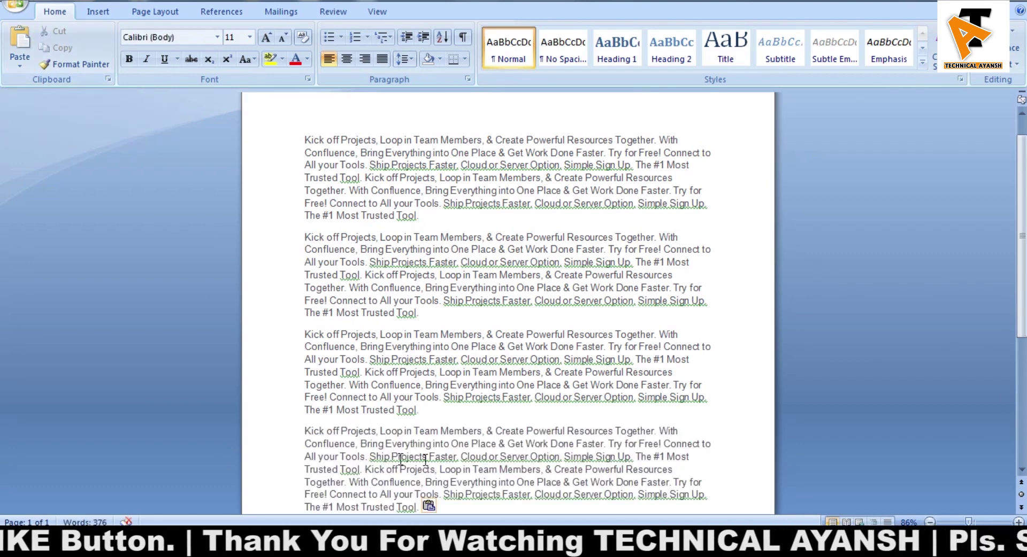
Step: Select and copy all the document text, then return to the top of the page
{"action": "scroll", "coordinate": [397, 461], "scroll_direction": "down", "scroll_amount": 1}
{"action": "left_click_drag", "start_coordinate": [425, 475], "coordinate": [304, 399]}
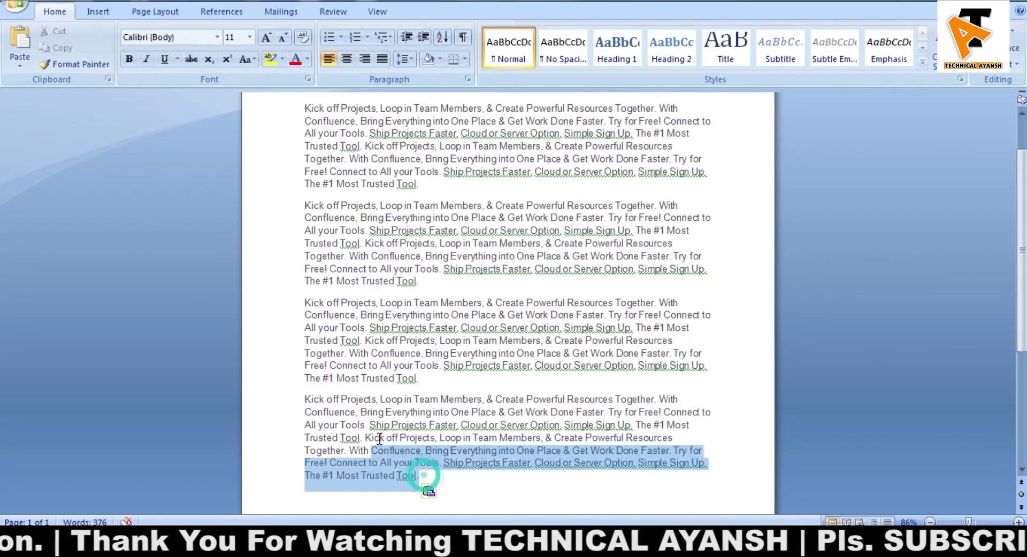
{"action": "scroll", "coordinate": [389, 203], "scroll_direction": "up", "scroll_amount": 1}
{"action": "left_click", "coordinate": [388, 184]}
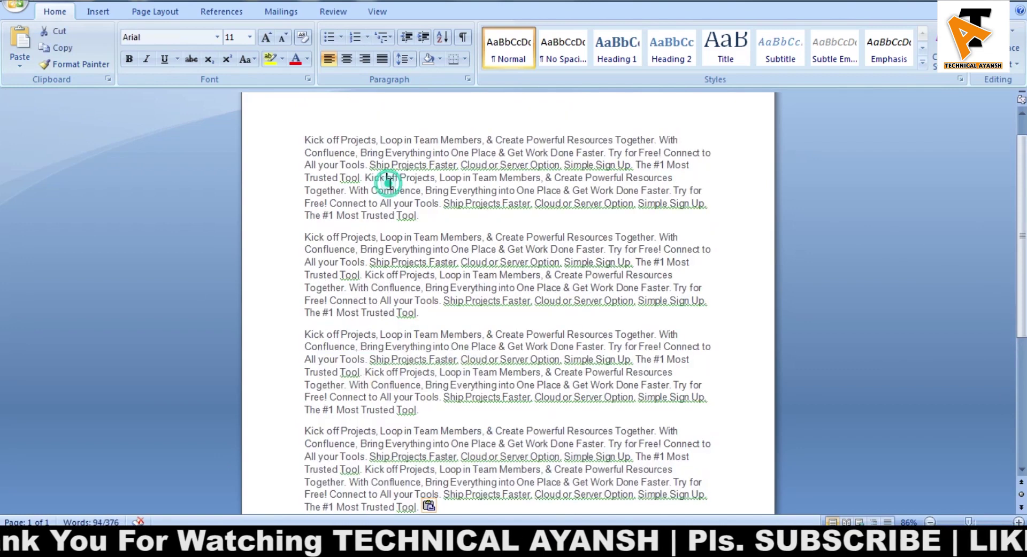
{"action": "left_click", "coordinate": [474, 443]}
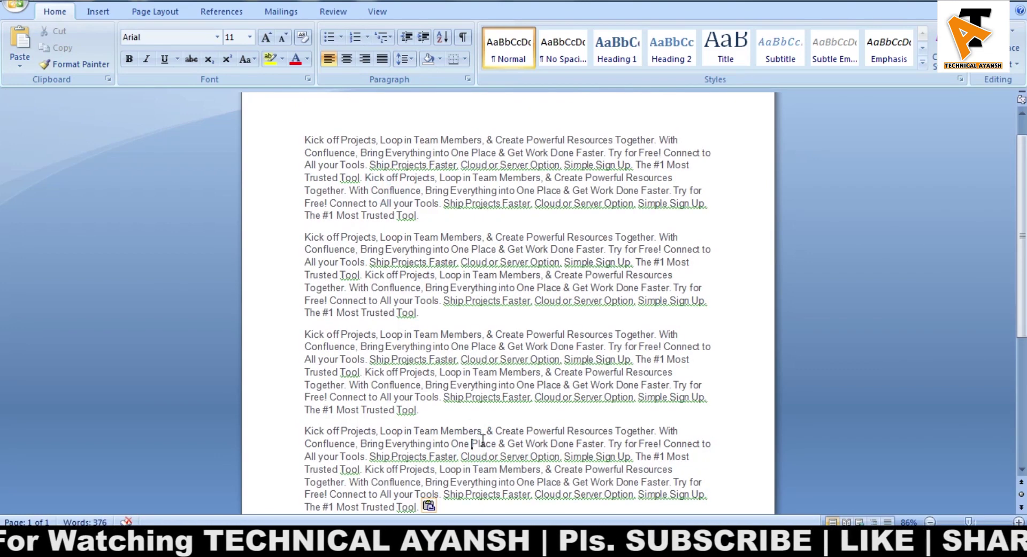
{"action": "left_click_drag", "start_coordinate": [303, 142], "coordinate": [309, 470]}
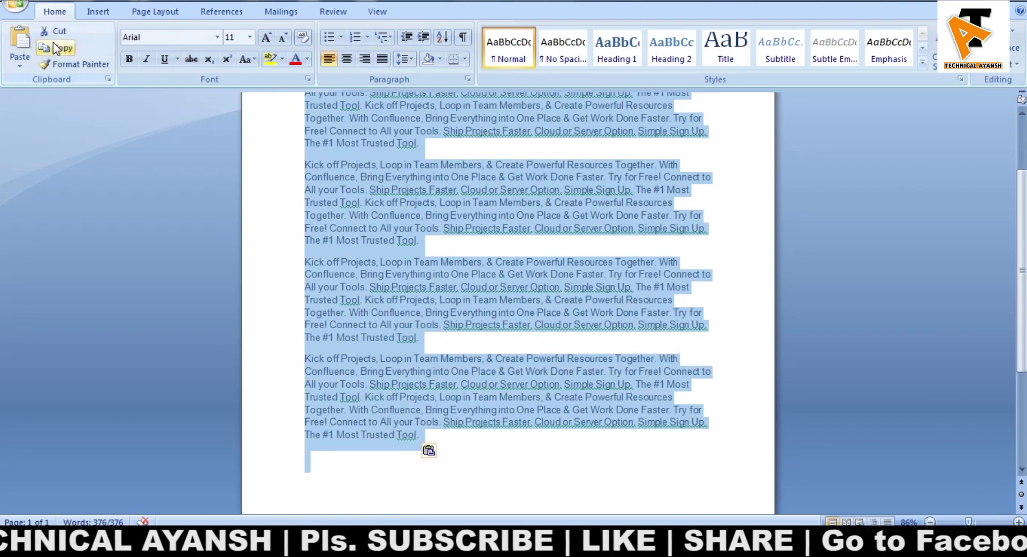
{"action": "left_click", "coordinate": [55, 49]}
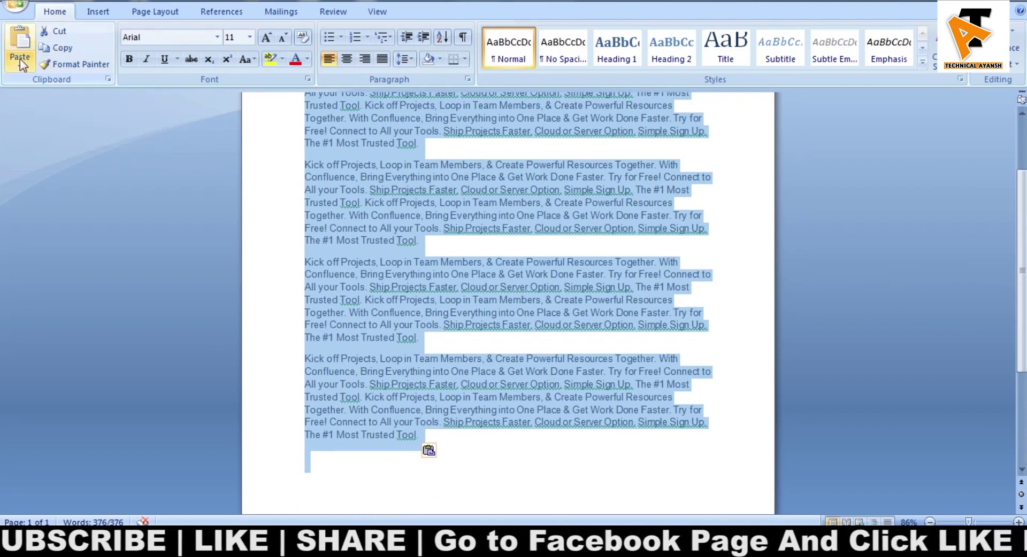
{"action": "left_click", "coordinate": [471, 177]}
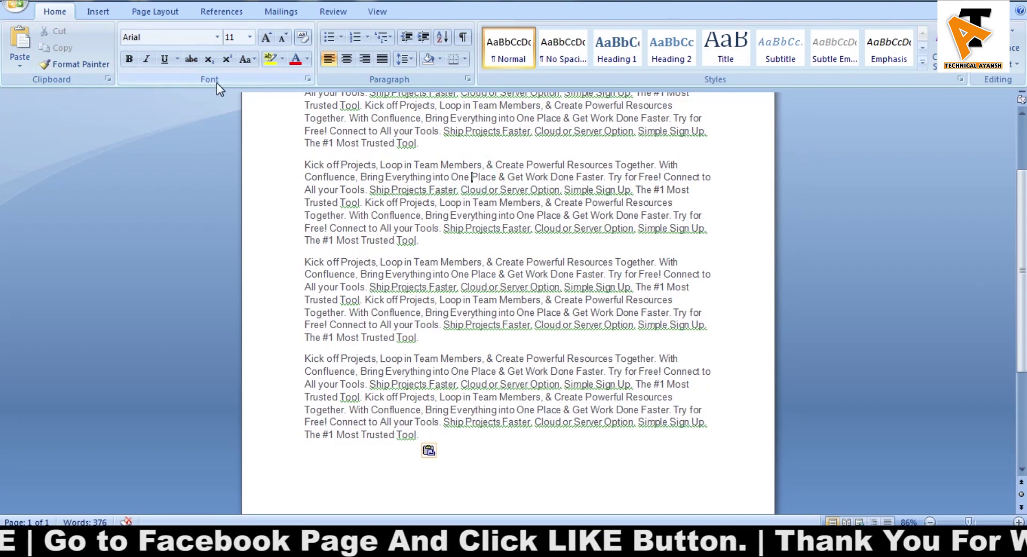
{"action": "scroll", "coordinate": [429, 262], "scroll_direction": "up", "scroll_amount": 1}
{"action": "scroll", "coordinate": [428, 261], "scroll_direction": "up", "scroll_amount": 2}
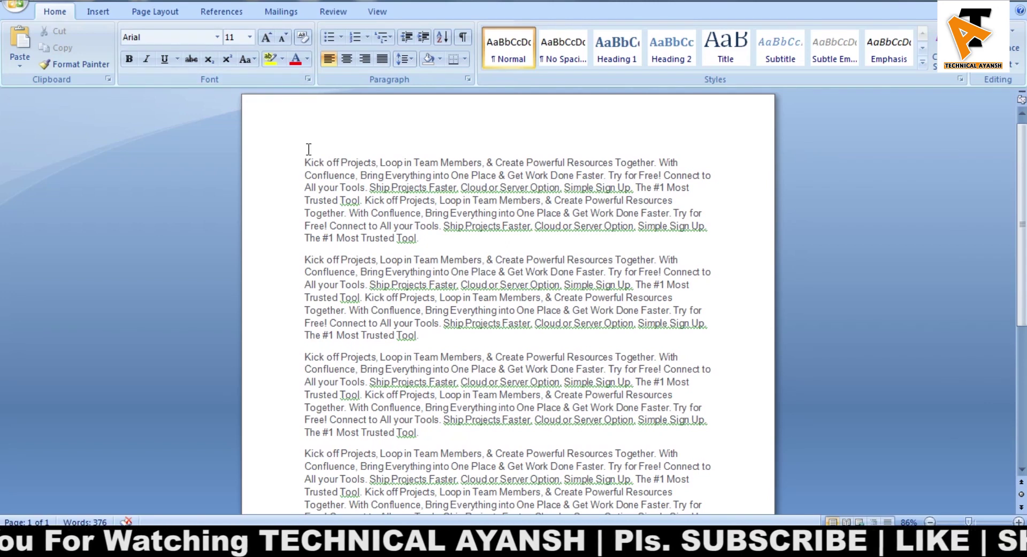
Step: Set the first paragraph's font to ACaslon Bold
{"action": "mouse_move", "coordinate": [303, 162]}
{"action": "left_mouse_down"}
{"action": "mouse_move", "coordinate": [410, 227]}
{"action": "mouse_move", "coordinate": [467, 467]}
{"action": "left_mouse_up"}
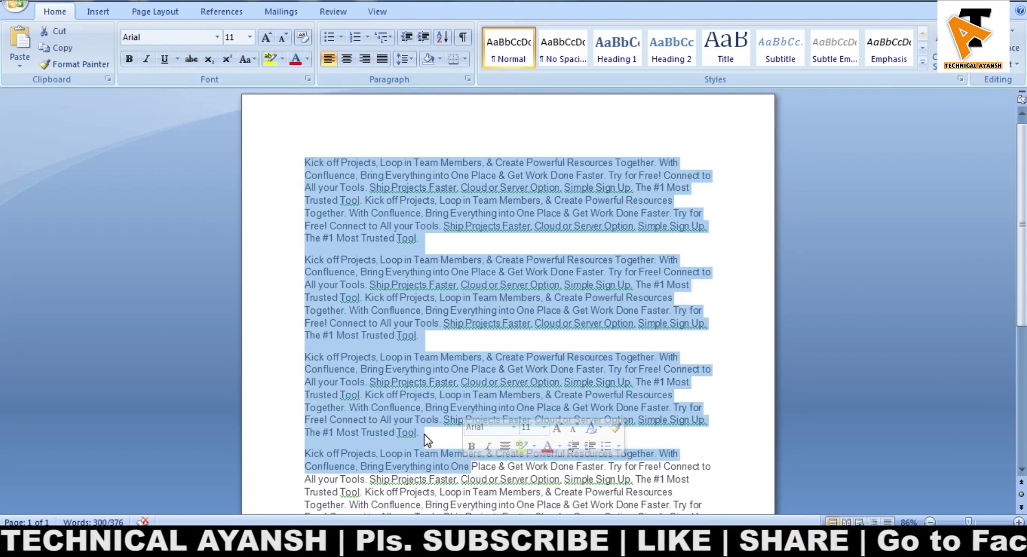
{"action": "left_click", "coordinate": [392, 202]}
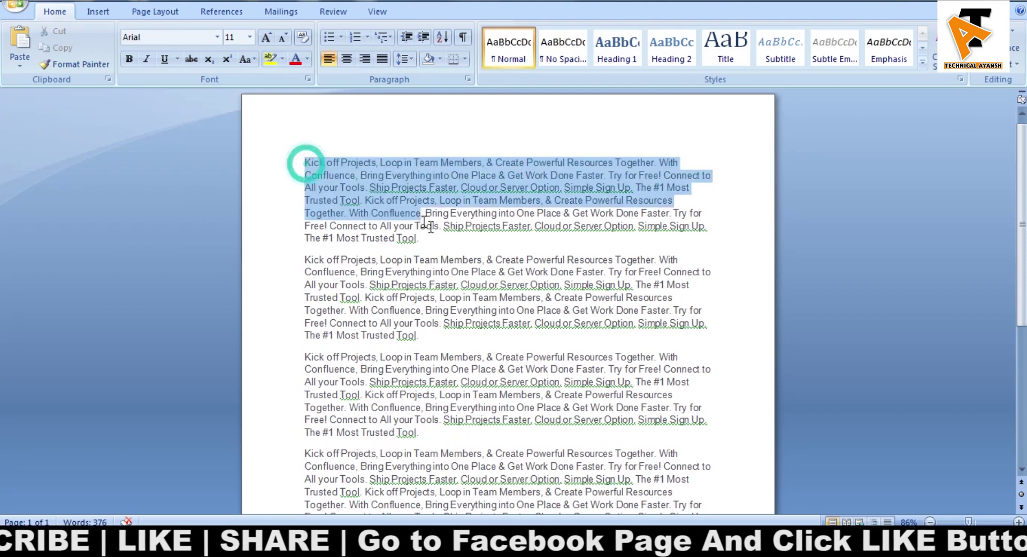
{"action": "left_click_drag", "start_coordinate": [305, 163], "coordinate": [425, 246]}
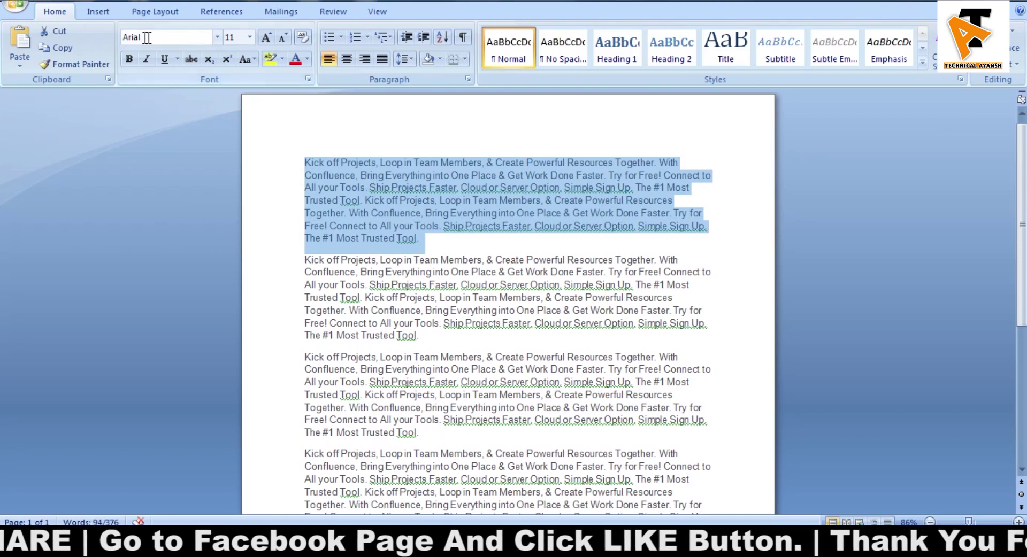
{"action": "left_click", "coordinate": [217, 37]}
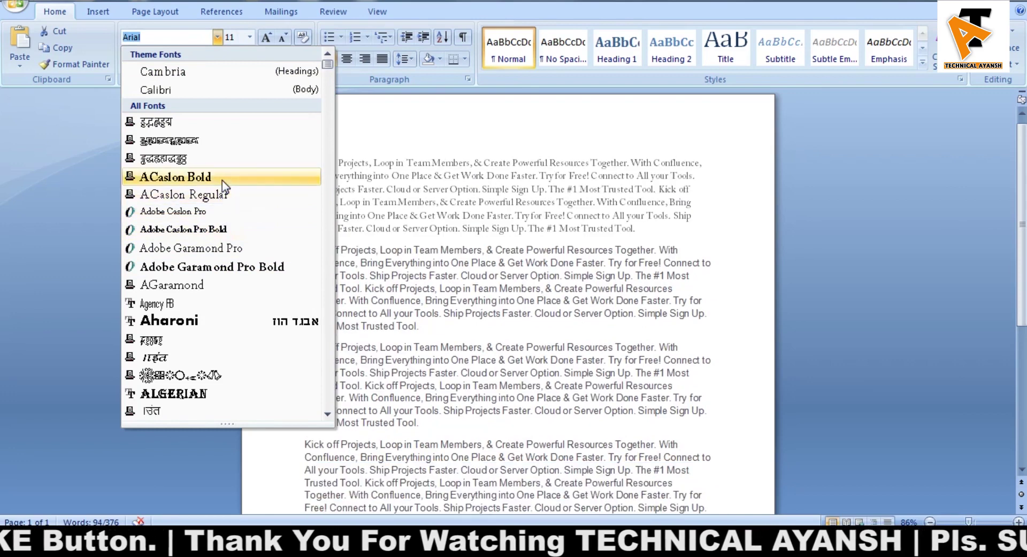
{"action": "left_click", "coordinate": [222, 177]}
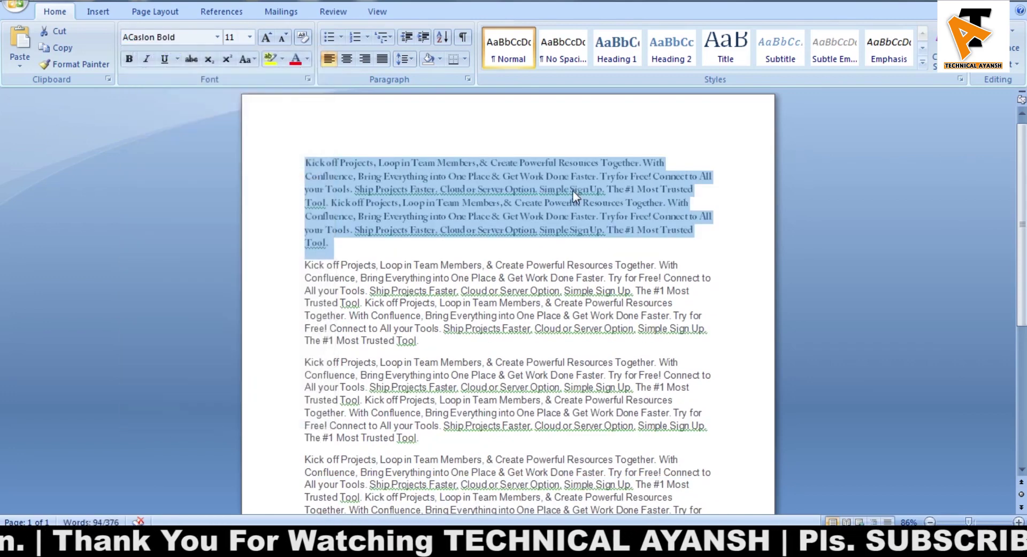
Step: Select the second paragraph and leave its font as Arial
{"action": "left_click", "coordinate": [392, 316]}
{"action": "mouse_move", "coordinate": [301, 269]}
{"action": "left_mouse_down"}
{"action": "mouse_move", "coordinate": [271, 266]}
{"action": "mouse_move", "coordinate": [452, 345]}
{"action": "left_mouse_up"}
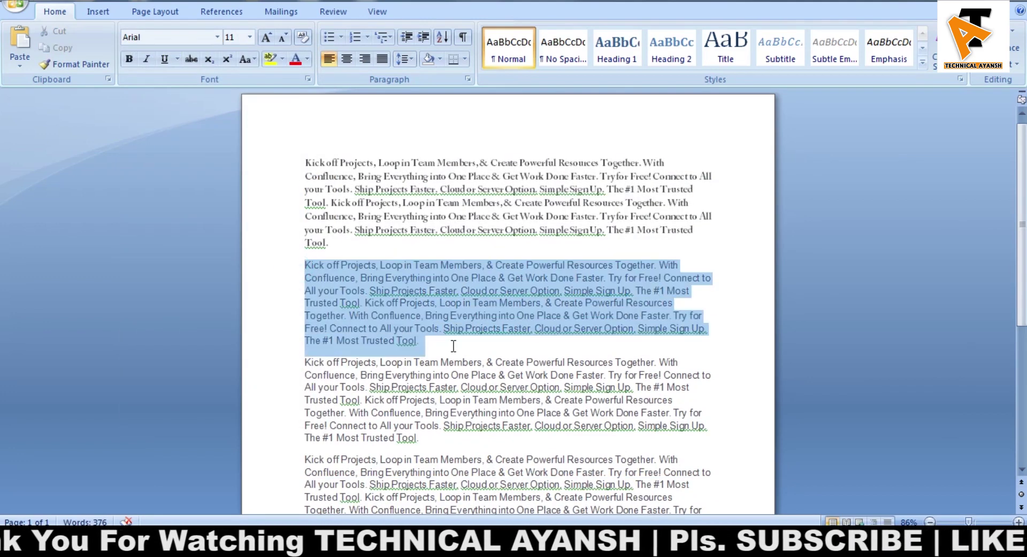
{"action": "left_click", "coordinate": [217, 37]}
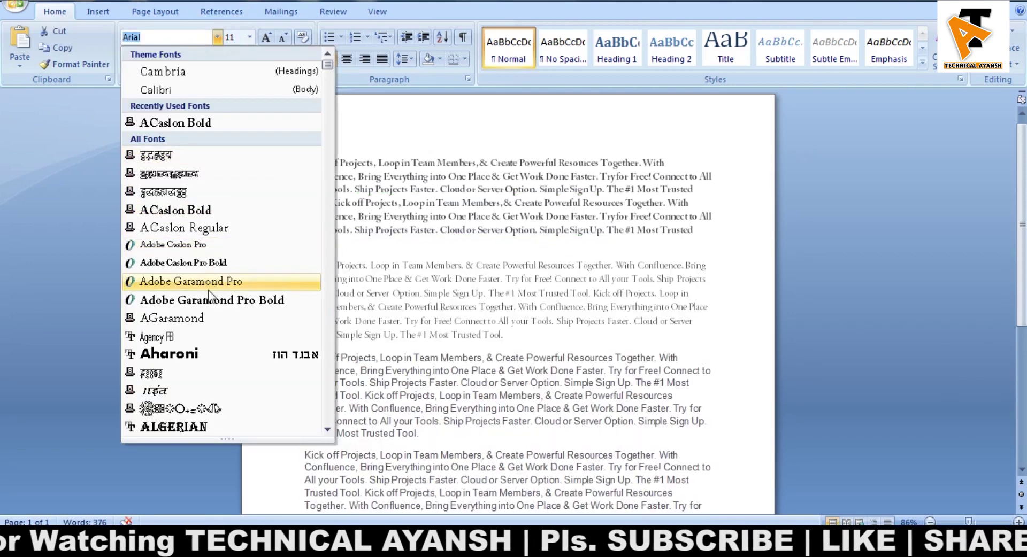
{"action": "left_click", "coordinate": [201, 348]}
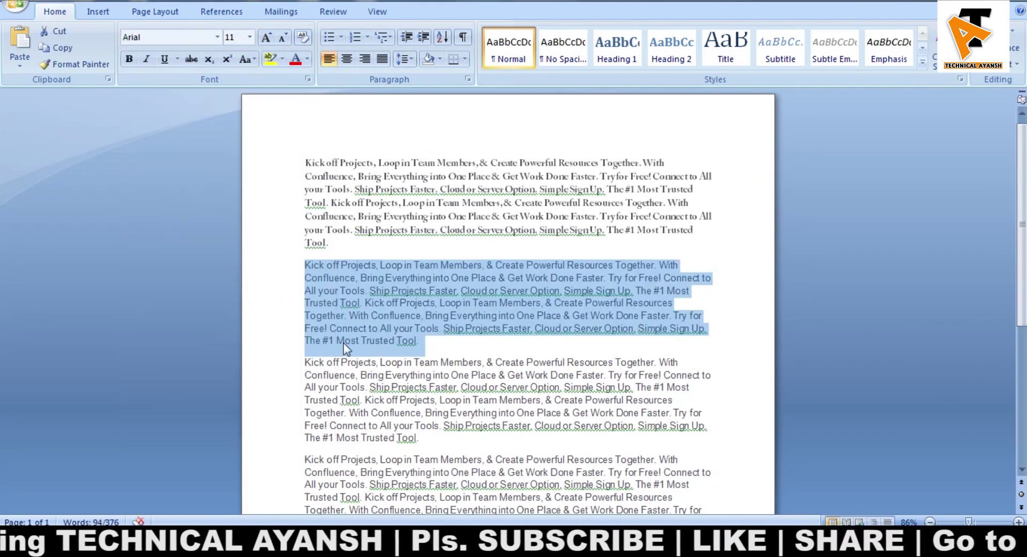
{"action": "left_click", "coordinate": [216, 37]}
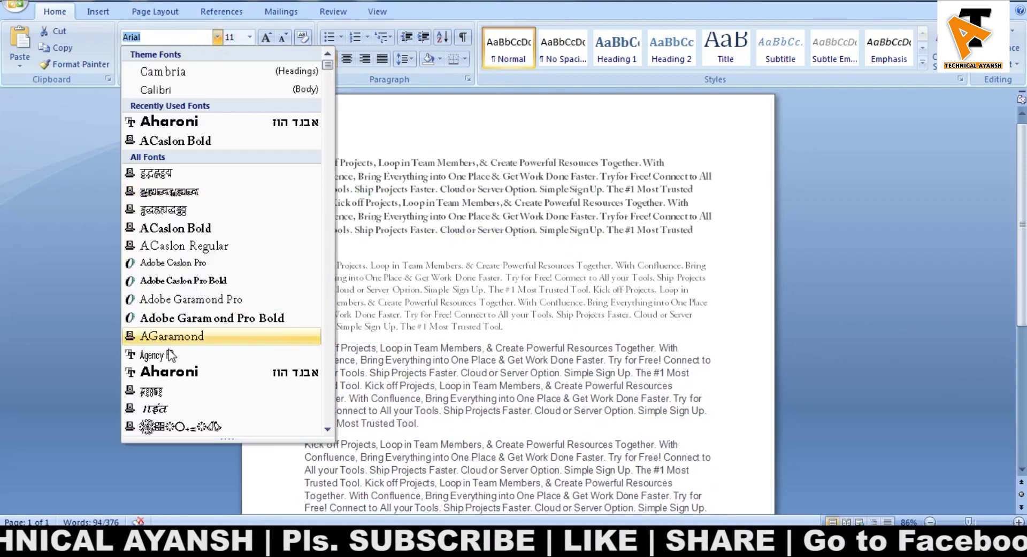
{"action": "key", "text": "Escape"}
Step: Set the third paragraph's font to Adobe Caslon Pro Bold
{"action": "scroll", "coordinate": [426, 336], "scroll_direction": "down", "scroll_amount": 1}
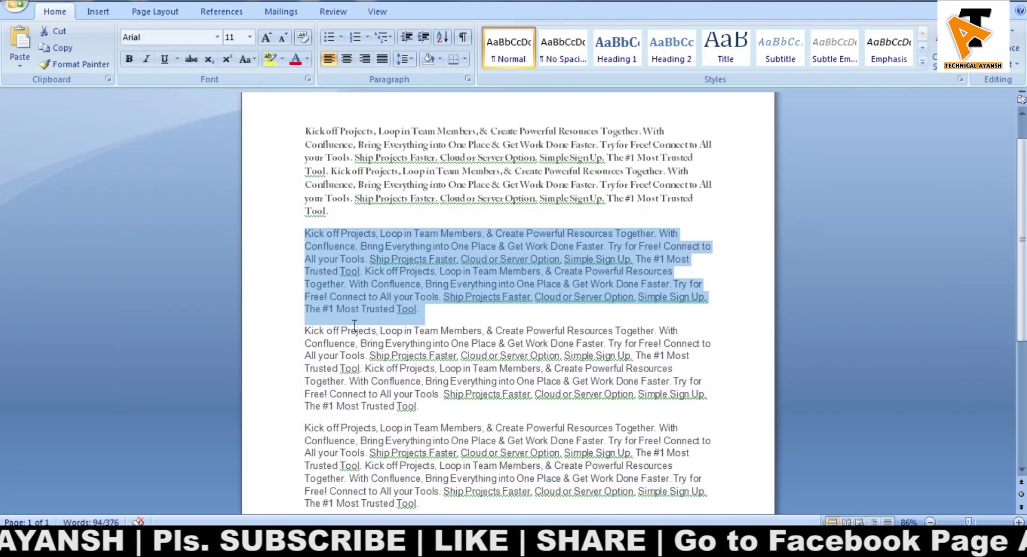
{"action": "left_click", "coordinate": [349, 322]}
{"action": "mouse_move", "coordinate": [306, 328]}
{"action": "left_mouse_down"}
{"action": "mouse_move", "coordinate": [471, 427]}
{"action": "mouse_move", "coordinate": [462, 413]}
{"action": "left_mouse_up"}
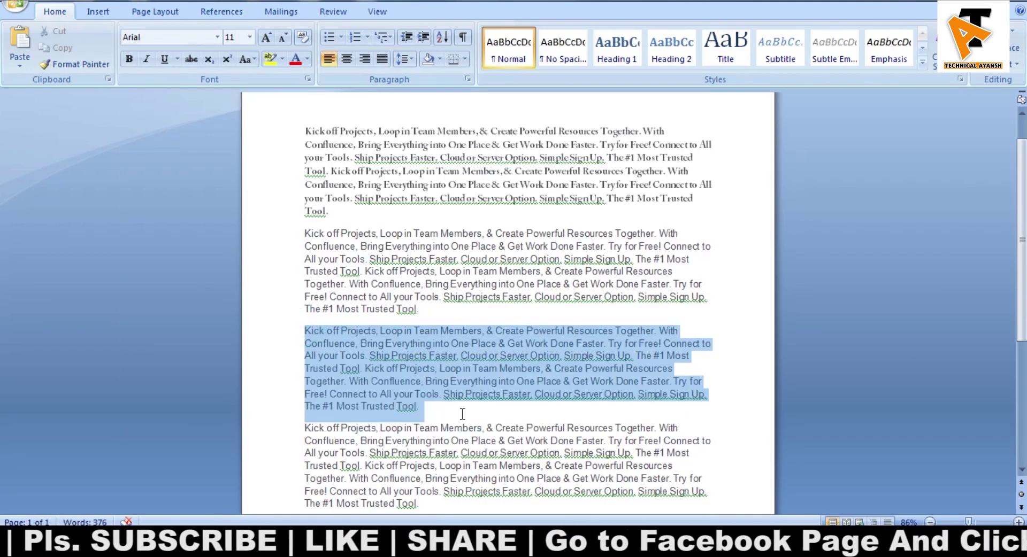
{"action": "left_click", "coordinate": [216, 37]}
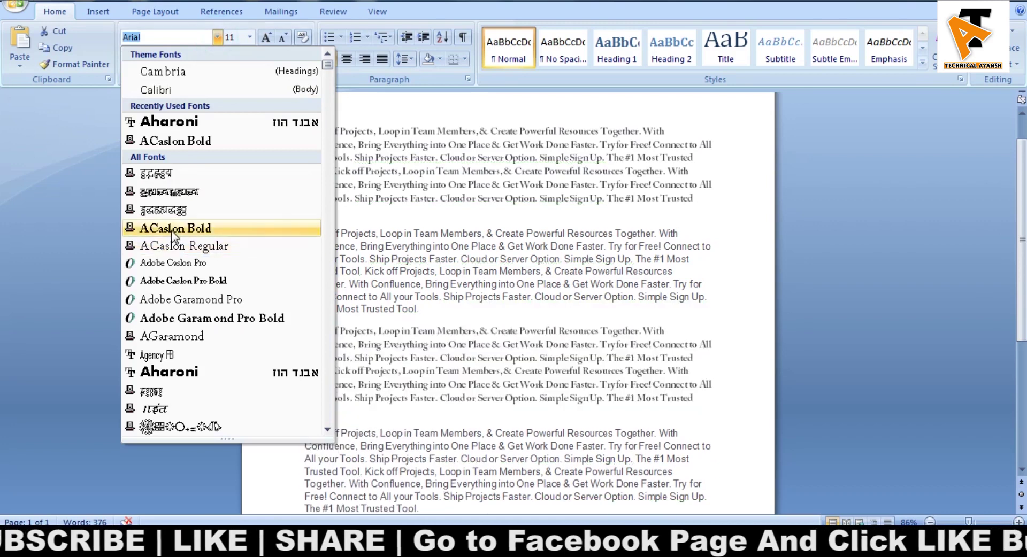
{"action": "left_click", "coordinate": [176, 282]}
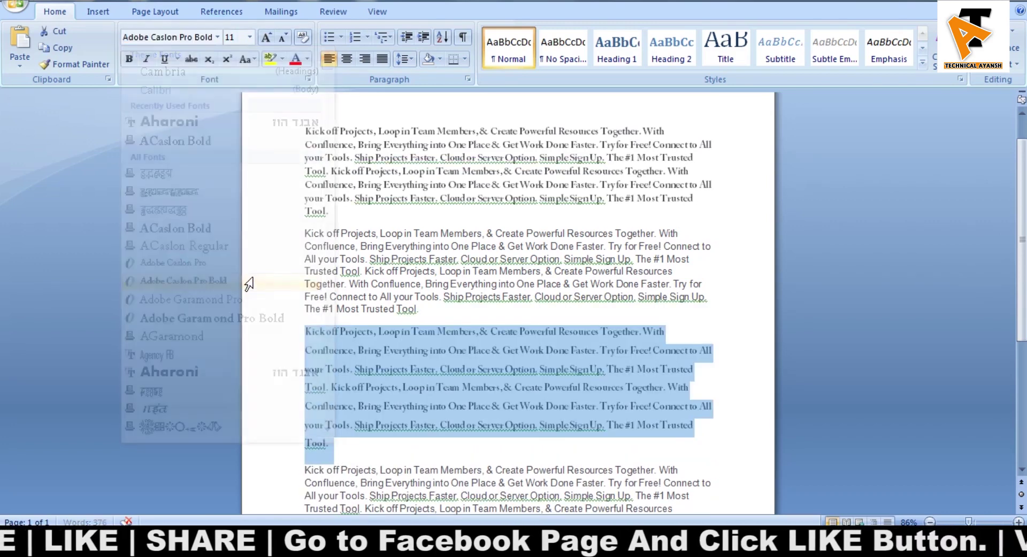
Step: Set the fourth paragraph's font to Arno Pro Smbd Caption
{"action": "scroll", "coordinate": [348, 381], "scroll_direction": "down", "scroll_amount": 3}
{"action": "left_click", "coordinate": [310, 403]}
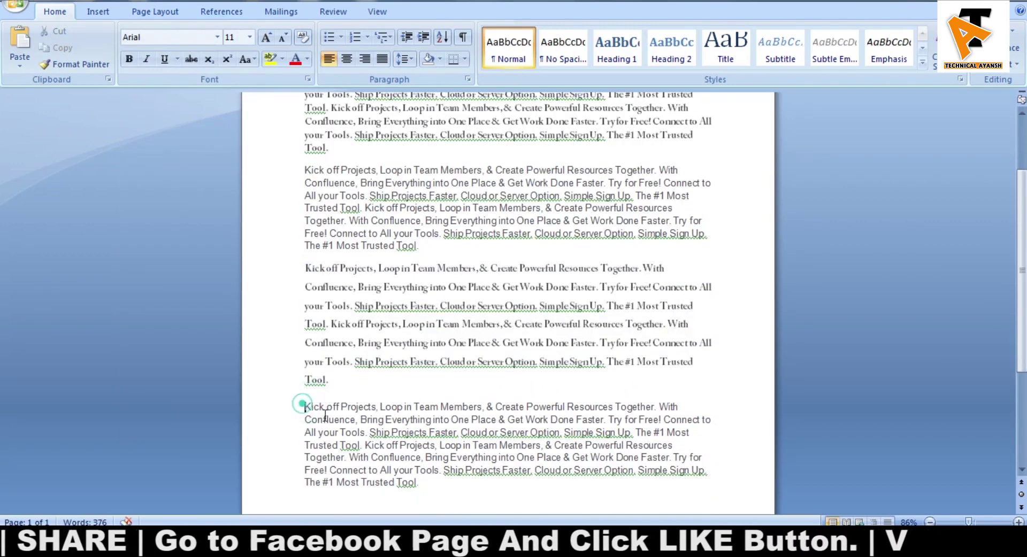
{"action": "left_click_drag", "start_coordinate": [306, 406], "coordinate": [425, 484]}
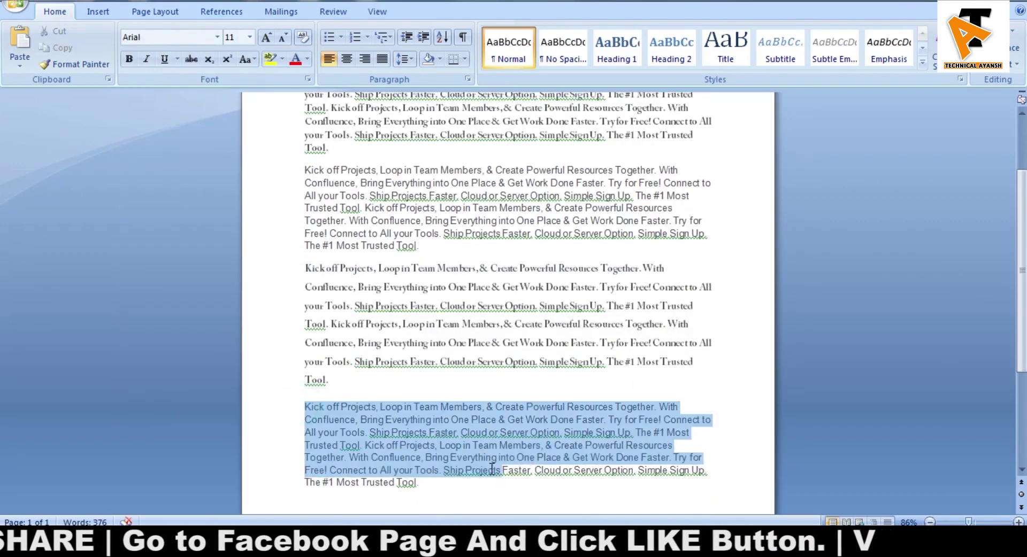
{"action": "left_click", "coordinate": [217, 37]}
{"action": "scroll", "coordinate": [204, 342], "scroll_direction": "down", "scroll_amount": 5}
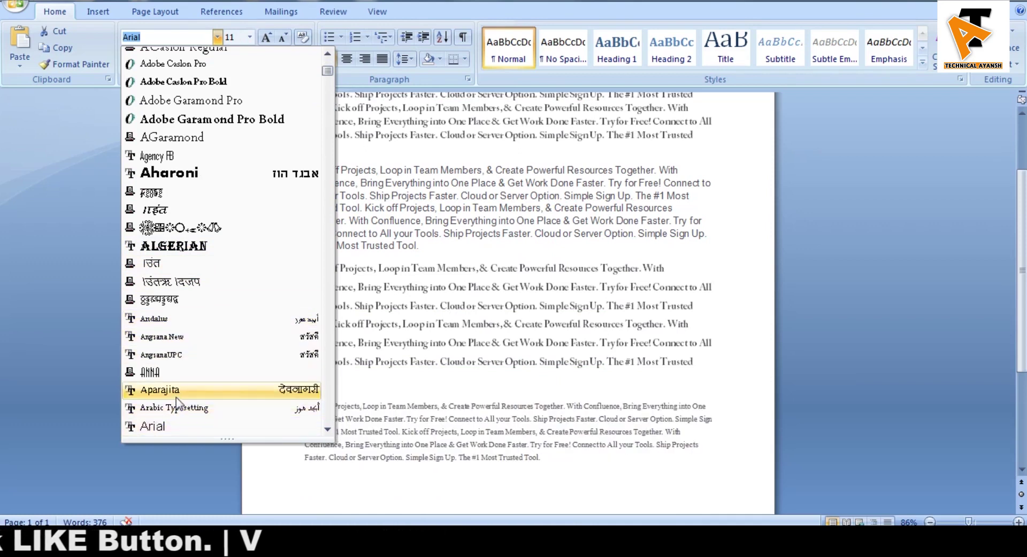
{"action": "scroll", "coordinate": [177, 394], "scroll_direction": "down", "scroll_amount": 4}
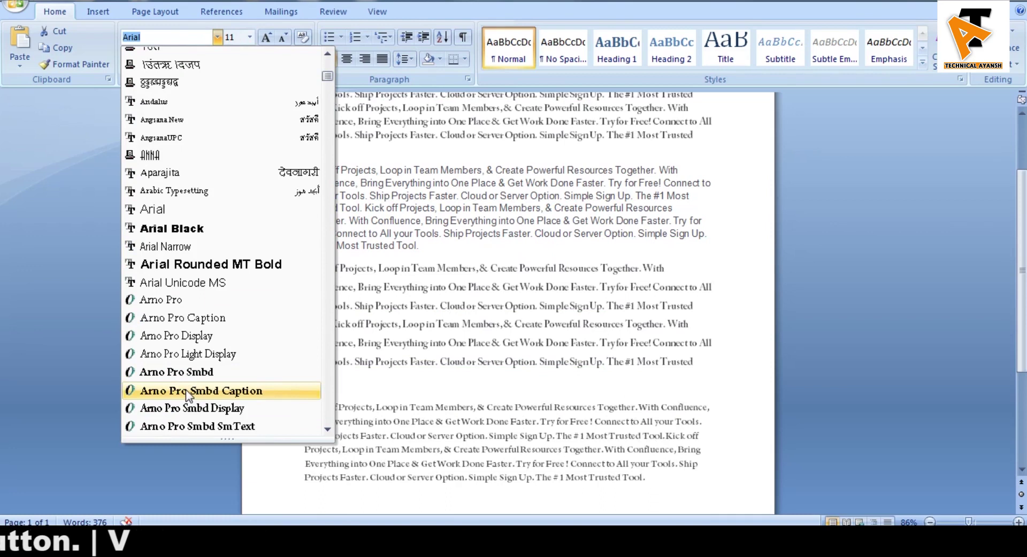
{"action": "left_click", "coordinate": [186, 392]}
{"action": "left_click", "coordinate": [441, 448]}
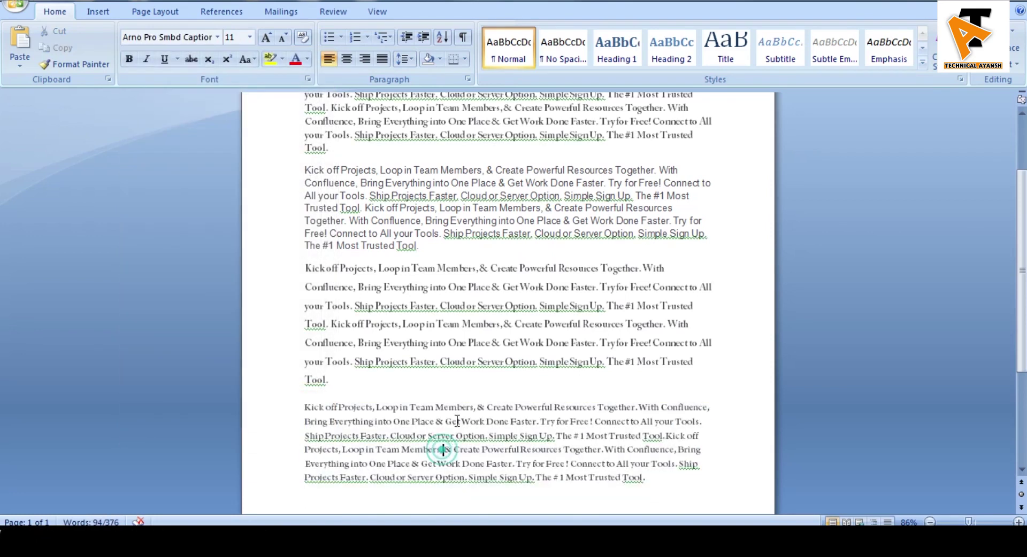
Step: Check which fonts the first and second paragraphs now use
{"action": "scroll", "coordinate": [413, 251], "scroll_direction": "up", "scroll_amount": 3}
{"action": "scroll", "coordinate": [413, 251], "scroll_direction": "up", "scroll_amount": 1}
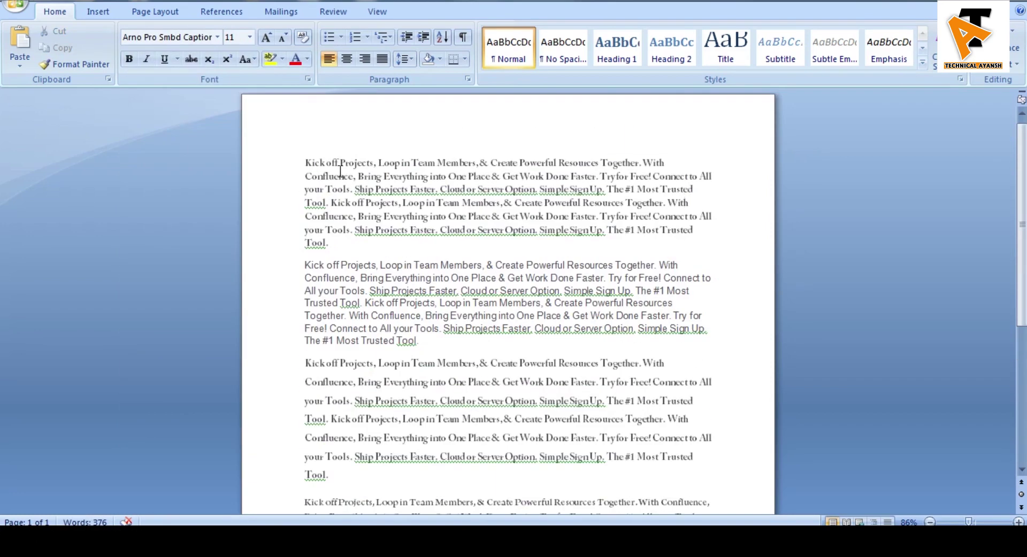
{"action": "left_click_drag", "start_coordinate": [304, 161], "coordinate": [383, 438]}
{"action": "scroll", "coordinate": [551, 456], "scroll_direction": "down", "scroll_amount": 4}
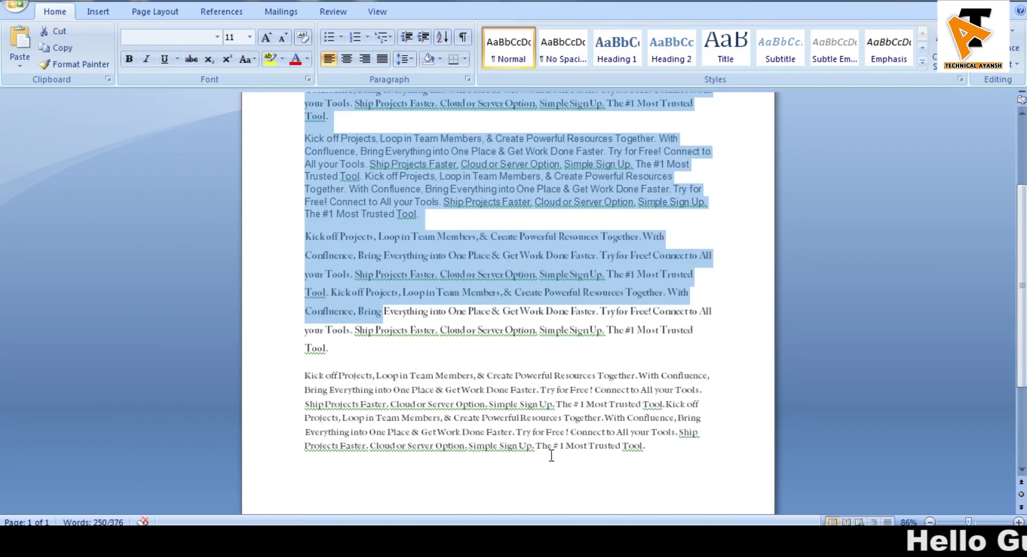
{"action": "left_click", "coordinate": [674, 453]}
{"action": "scroll", "coordinate": [469, 403], "scroll_direction": "up", "scroll_amount": 3}
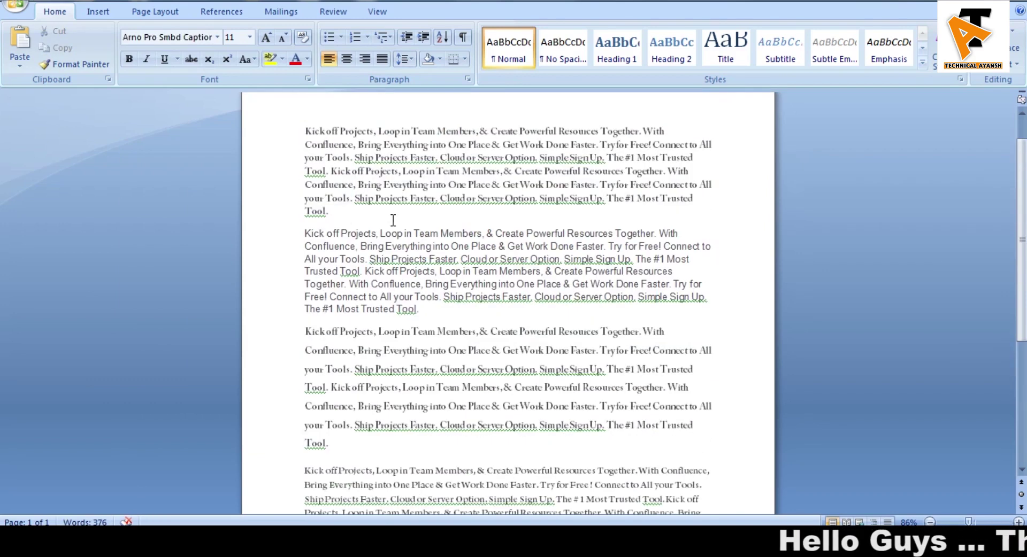
{"action": "left_click", "coordinate": [409, 185]}
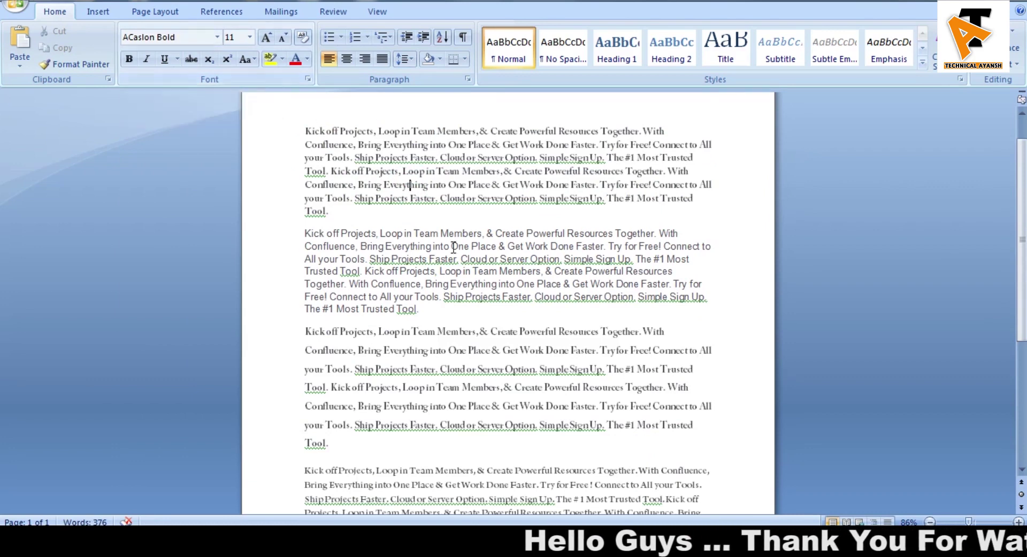
{"action": "left_click", "coordinate": [425, 259]}
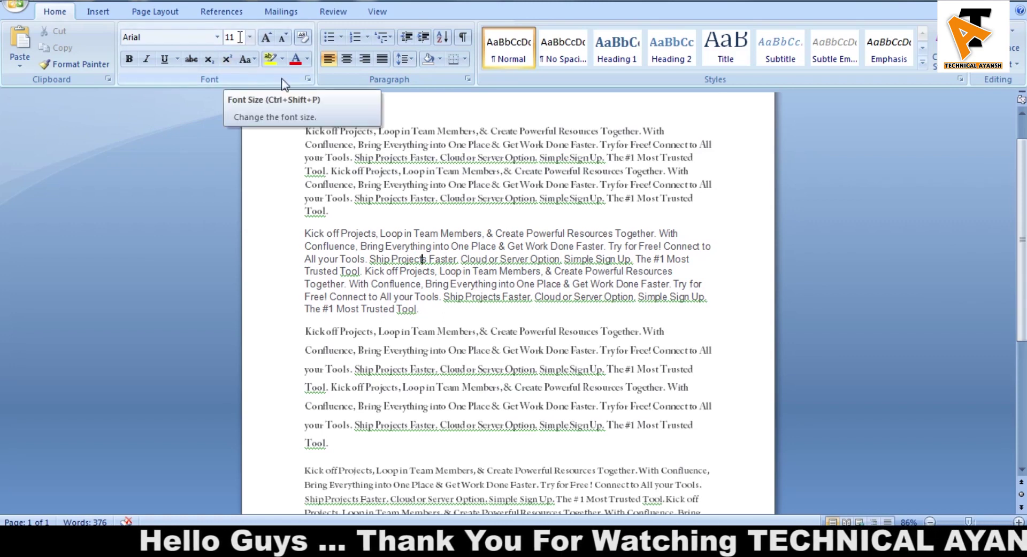
Step: Enlarge the first paragraph to font size 14
{"action": "left_click", "coordinate": [395, 208]}
{"action": "scroll", "coordinate": [352, 216], "scroll_direction": "up", "scroll_amount": 1}
{"action": "left_click_drag", "start_coordinate": [346, 257], "coordinate": [306, 170]}
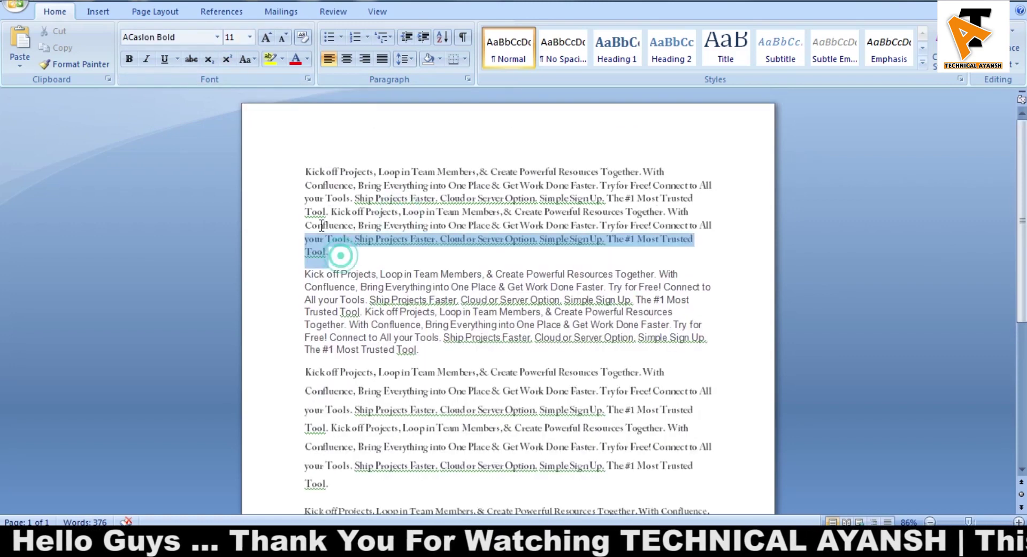
{"action": "left_click", "coordinate": [249, 37]}
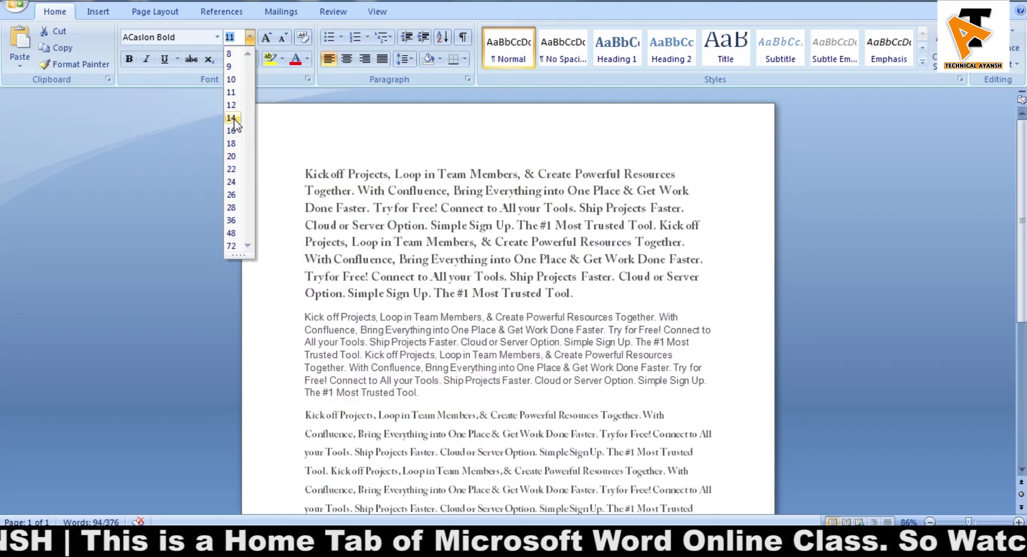
{"action": "left_click", "coordinate": [231, 117]}
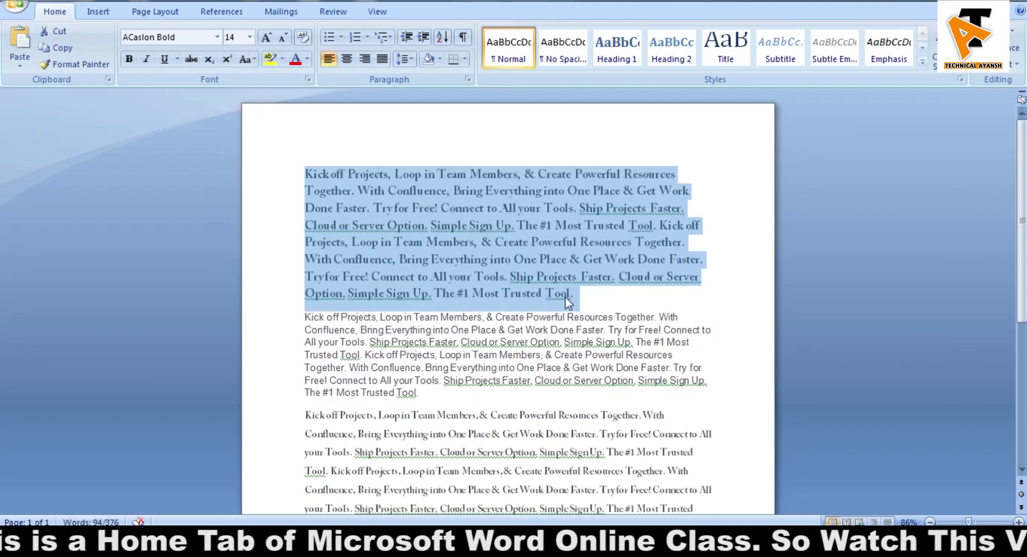
{"action": "left_click", "coordinate": [584, 301]}
{"action": "left_click_drag", "start_coordinate": [588, 294], "coordinate": [278, 174]}
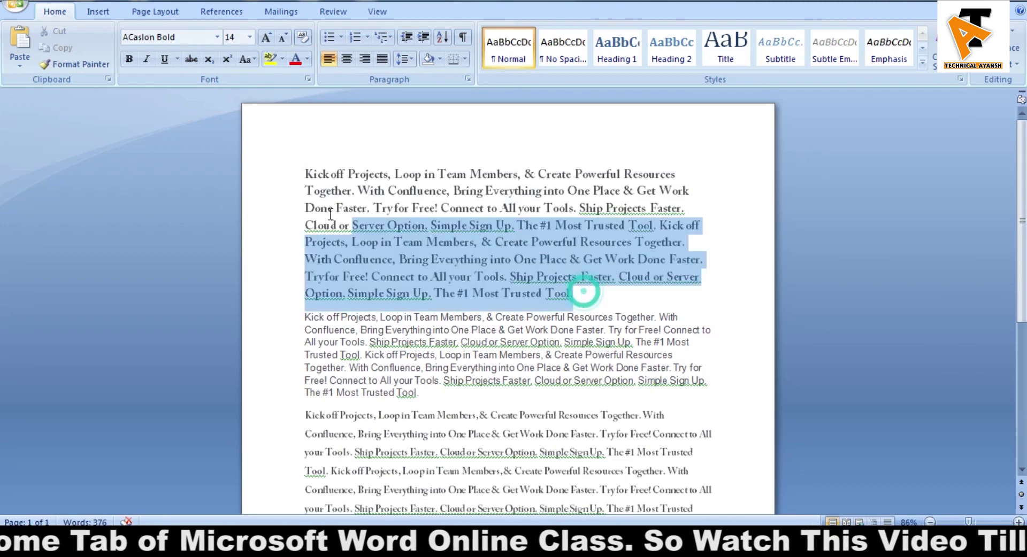
{"action": "left_click", "coordinate": [410, 204]}
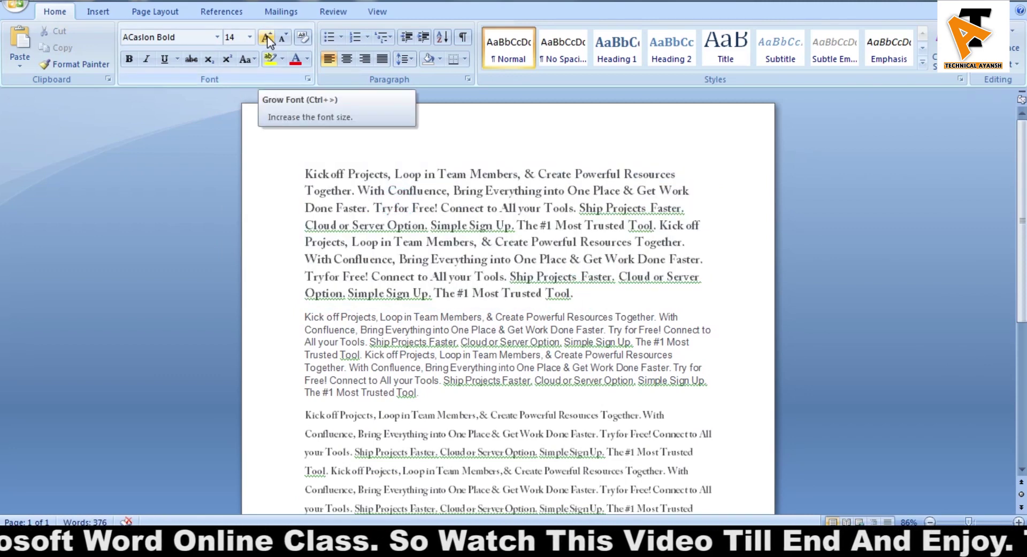
Step: Grow and shrink the second paragraph's Arial text, ending at 12 pt
{"action": "left_click_drag", "start_coordinate": [419, 395], "coordinate": [302, 319]}
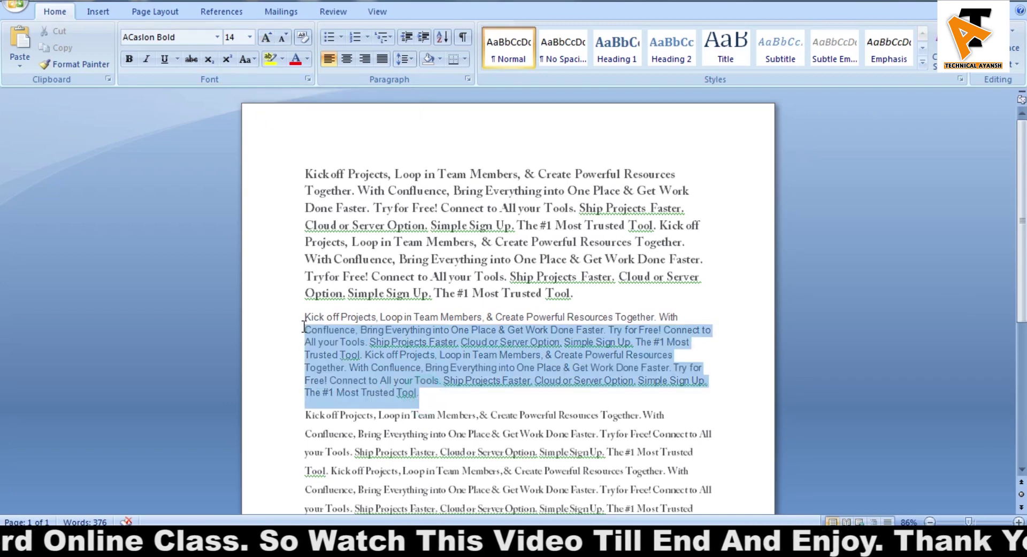
{"action": "left_click", "coordinate": [267, 38]}
{"action": "left_click", "coordinate": [266, 38]}
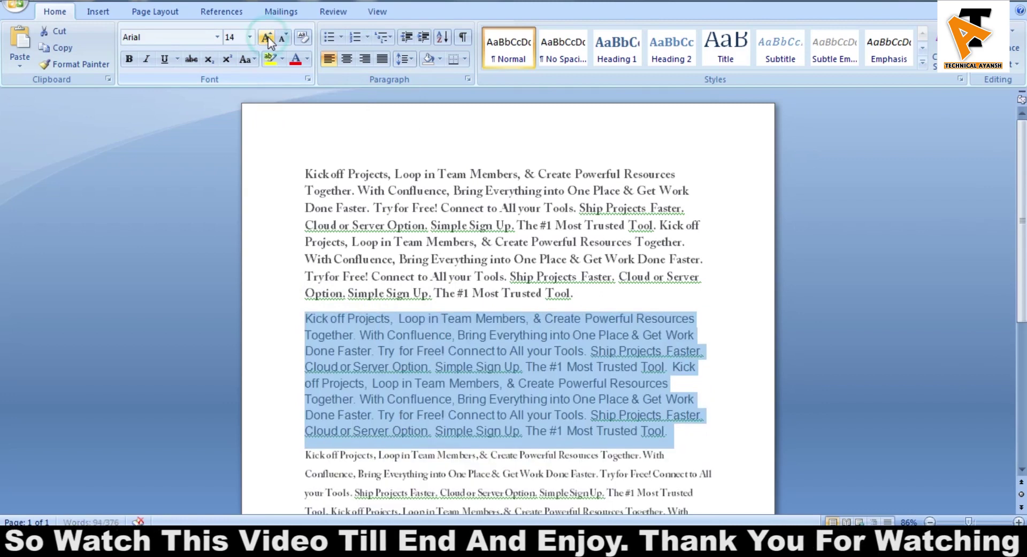
{"action": "left_click", "coordinate": [279, 39]}
{"action": "left_click", "coordinate": [279, 38]}
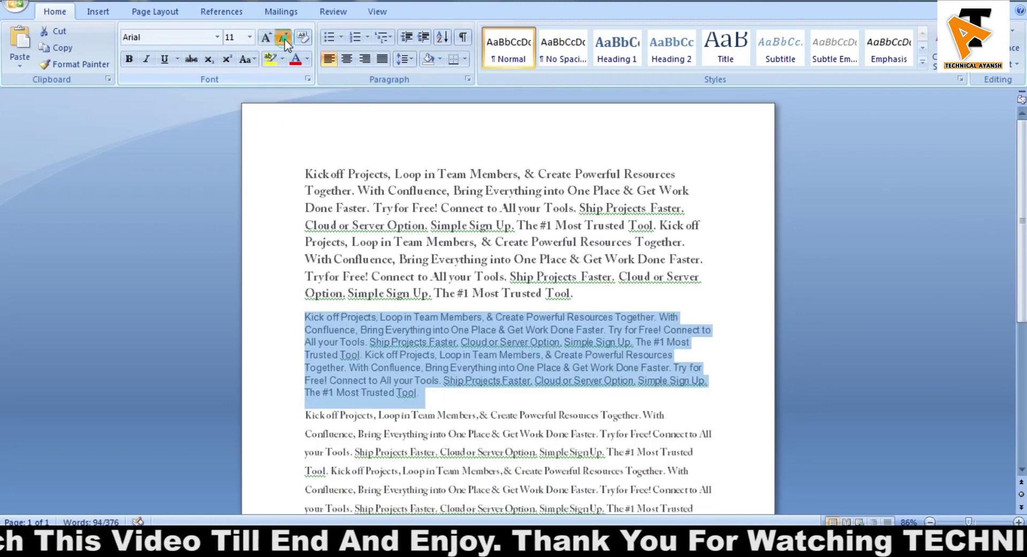
{"action": "left_click", "coordinate": [279, 39]}
{"action": "left_click", "coordinate": [265, 39]}
{"action": "left_click", "coordinate": [265, 38]}
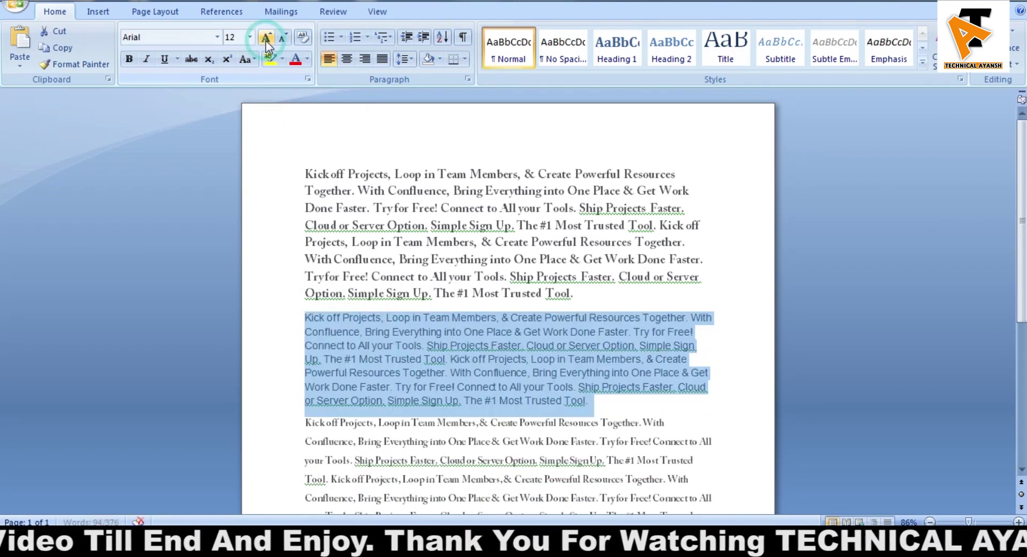
{"action": "scroll", "coordinate": [383, 269], "scroll_direction": "down", "scroll_amount": 1}
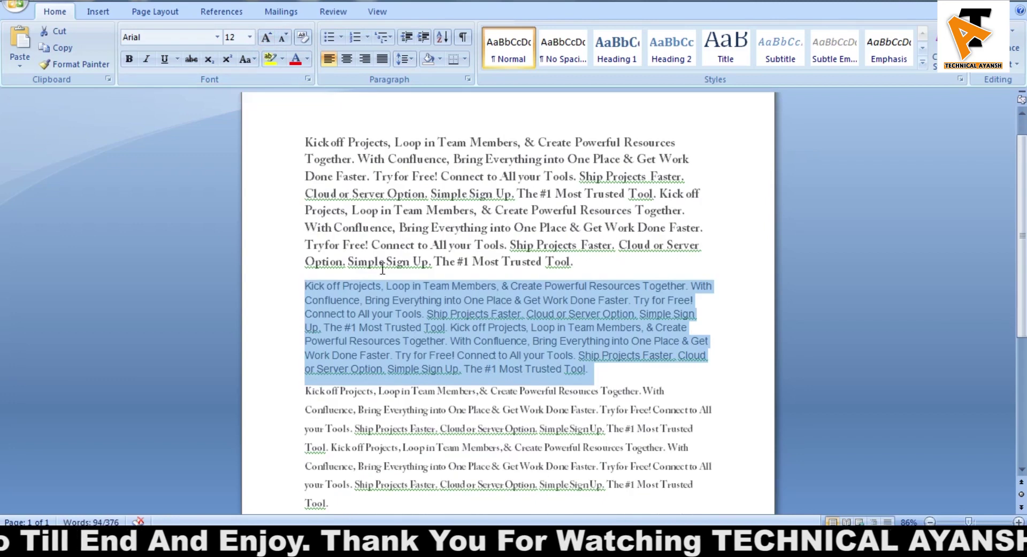
Step: Clear the second paragraph's formatting to plain Calibri 11, then select the first paragraph
{"action": "left_click", "coordinate": [301, 39]}
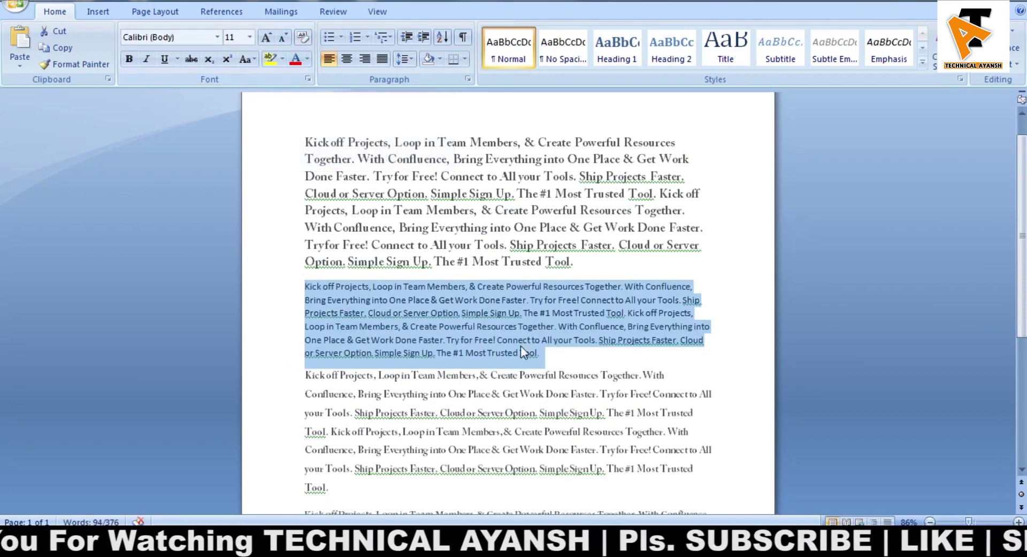
{"action": "left_click_drag", "start_coordinate": [539, 354], "coordinate": [309, 286]}
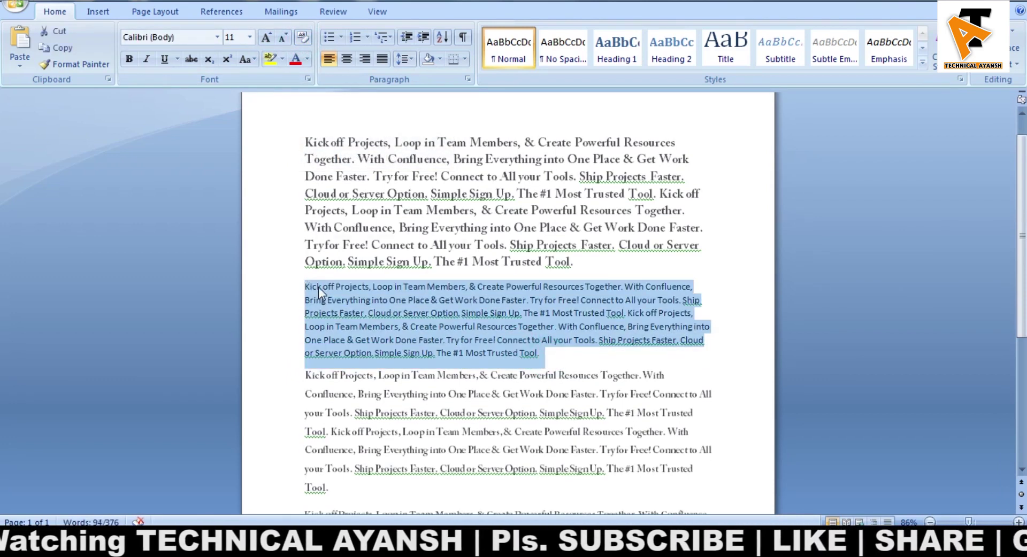
{"action": "left_click", "coordinate": [418, 310]}
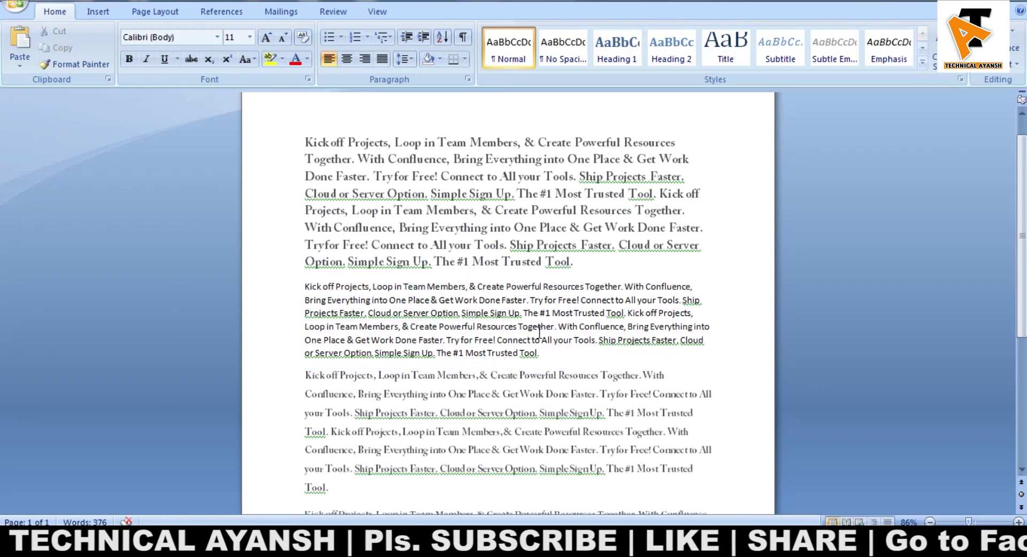
{"action": "left_click_drag", "start_coordinate": [545, 355], "coordinate": [305, 286]}
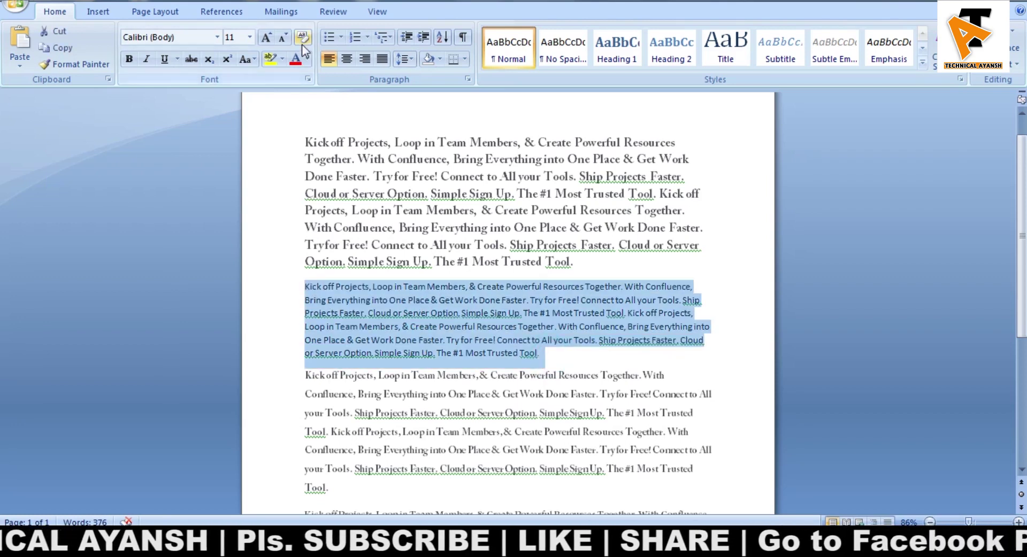
{"action": "left_click", "coordinate": [546, 357]}
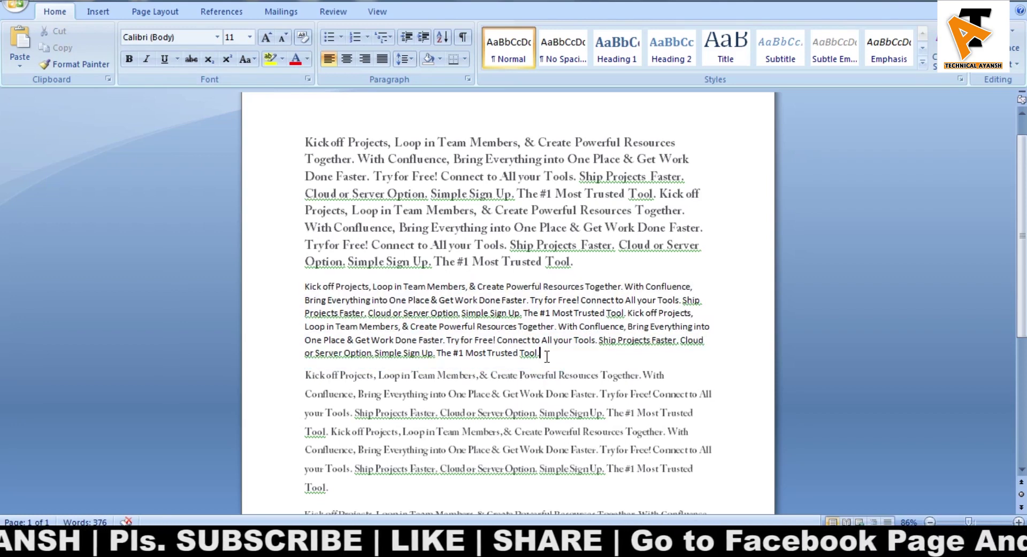
{"action": "left_click_drag", "start_coordinate": [547, 357], "coordinate": [312, 291]}
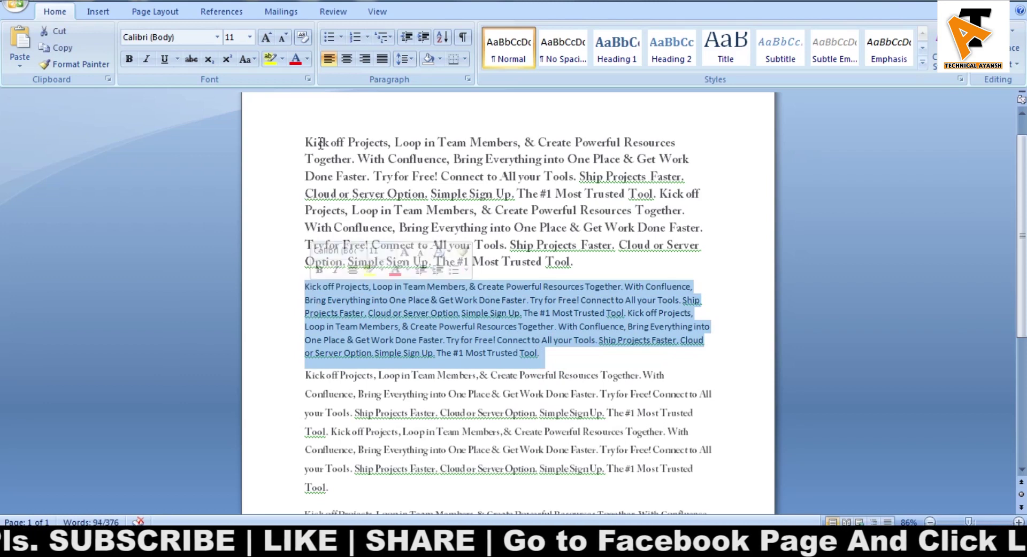
{"action": "left_click", "coordinate": [372, 293]}
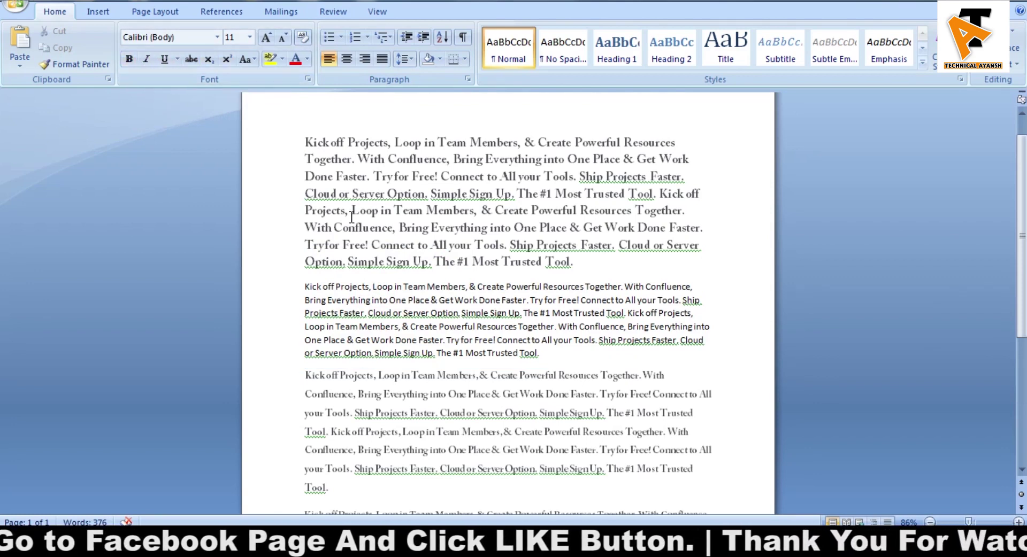
{"action": "scroll", "coordinate": [352, 216], "scroll_direction": "up", "scroll_amount": 1}
{"action": "left_click_drag", "start_coordinate": [308, 174], "coordinate": [577, 294]}
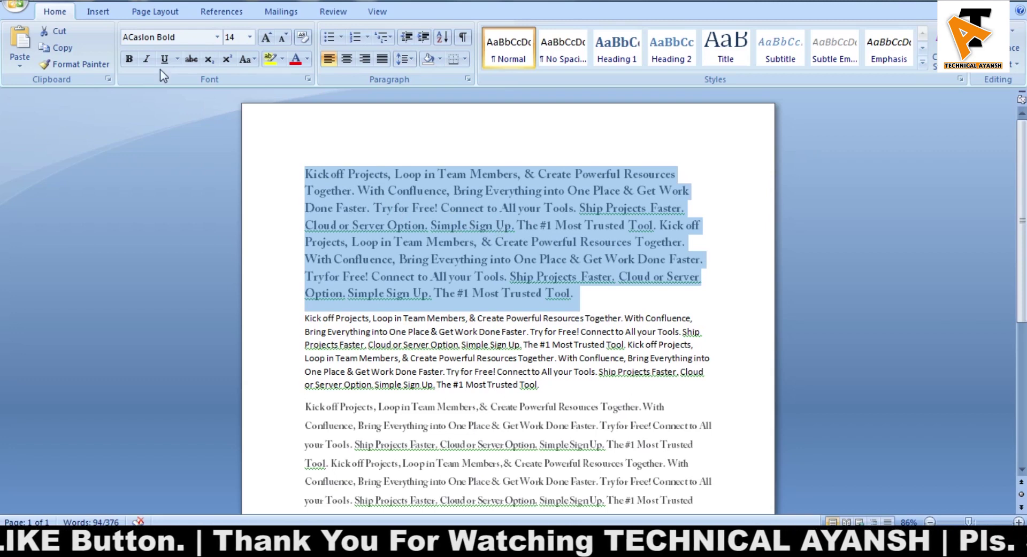
{"action": "left_click", "coordinate": [130, 58]}
{"action": "left_click", "coordinate": [419, 226]}
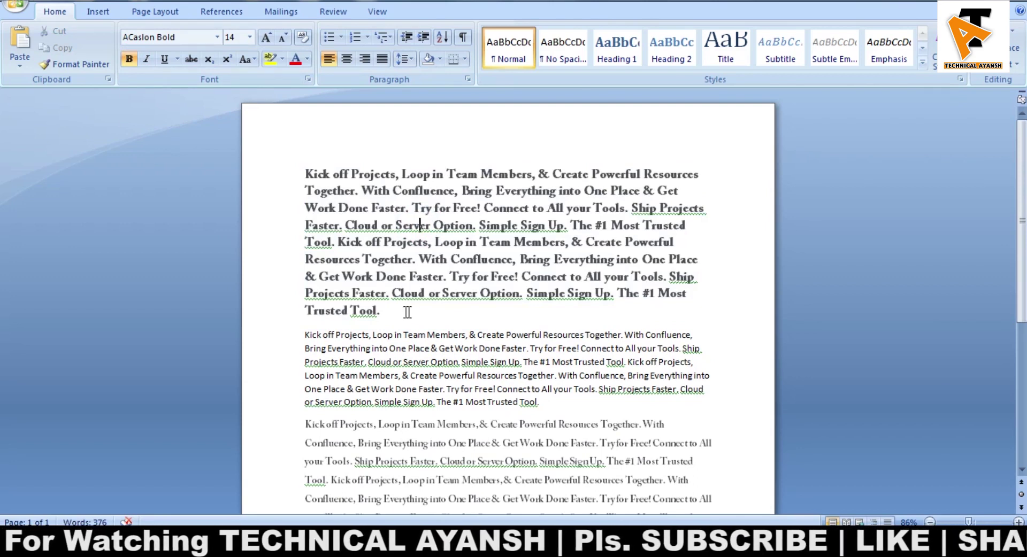
{"action": "left_click_drag", "start_coordinate": [407, 312], "coordinate": [305, 175]}
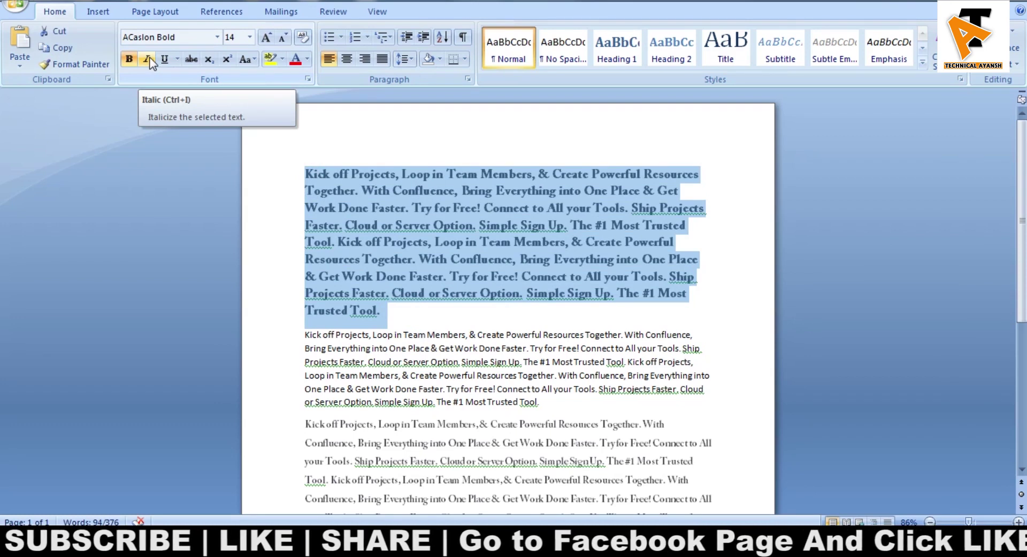
{"action": "left_click", "coordinate": [148, 59]}
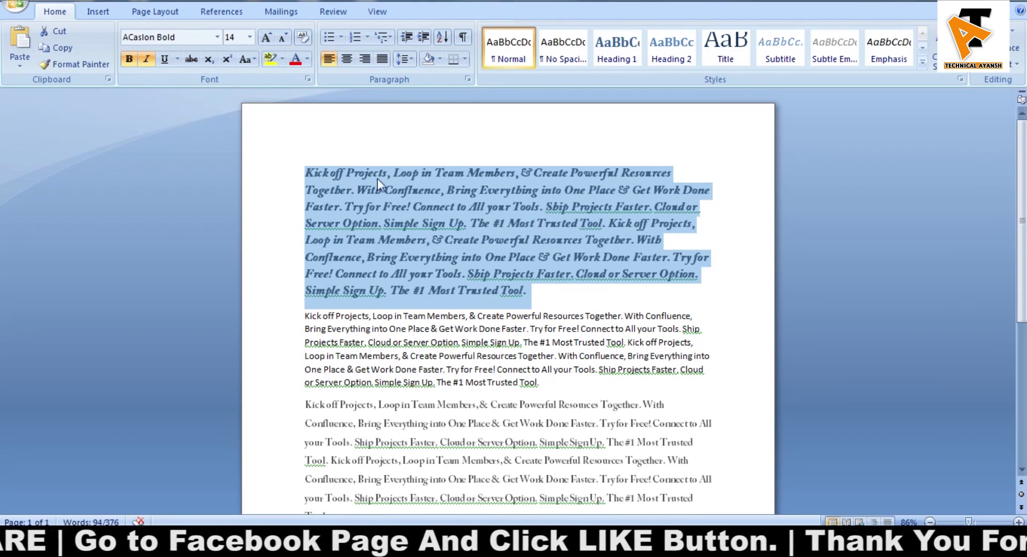
{"action": "left_click_drag", "start_coordinate": [309, 171], "coordinate": [563, 291]}
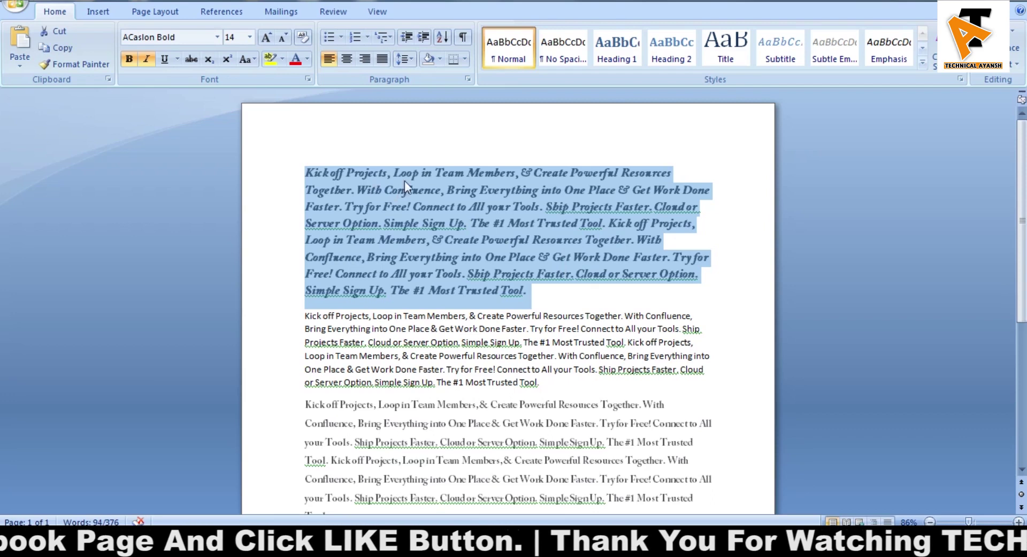
{"action": "left_click", "coordinate": [167, 62]}
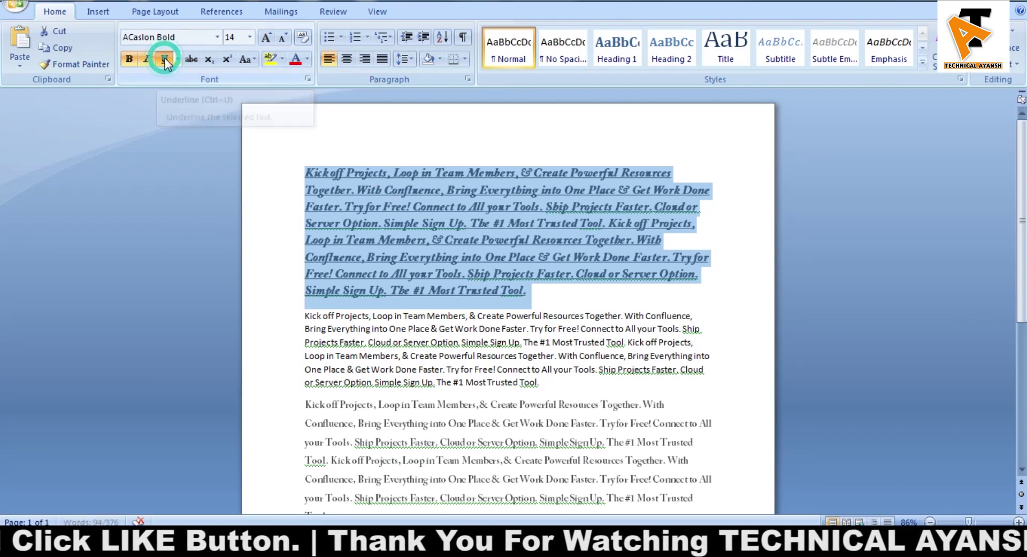
{"action": "left_click", "coordinate": [411, 226]}
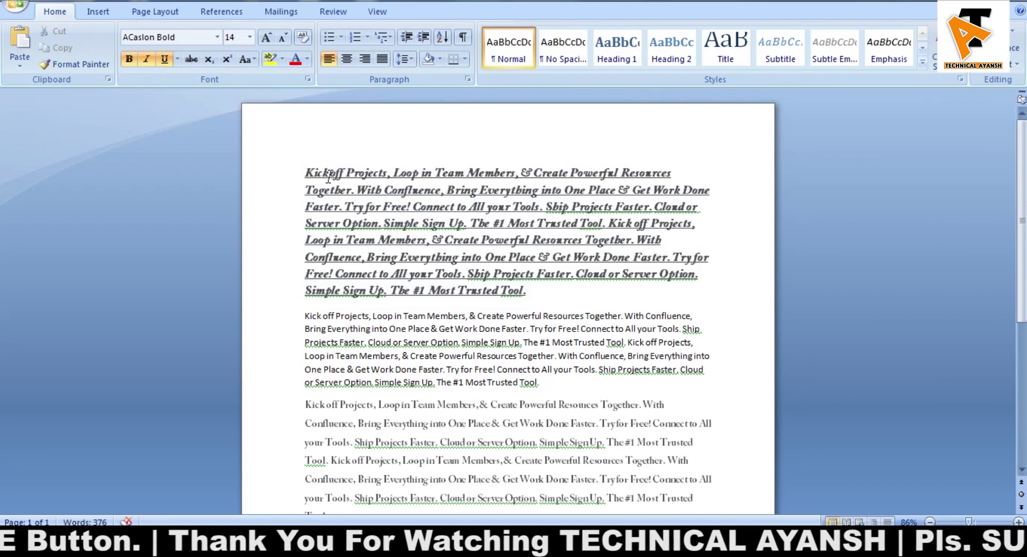
{"action": "left_click_drag", "start_coordinate": [527, 292], "coordinate": [312, 151]}
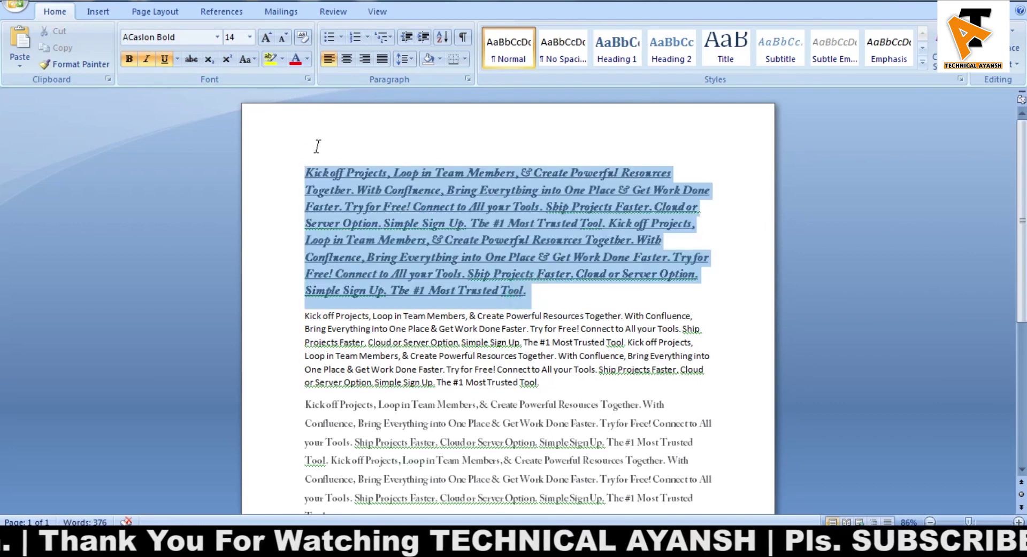
{"action": "left_click", "coordinate": [133, 63]}
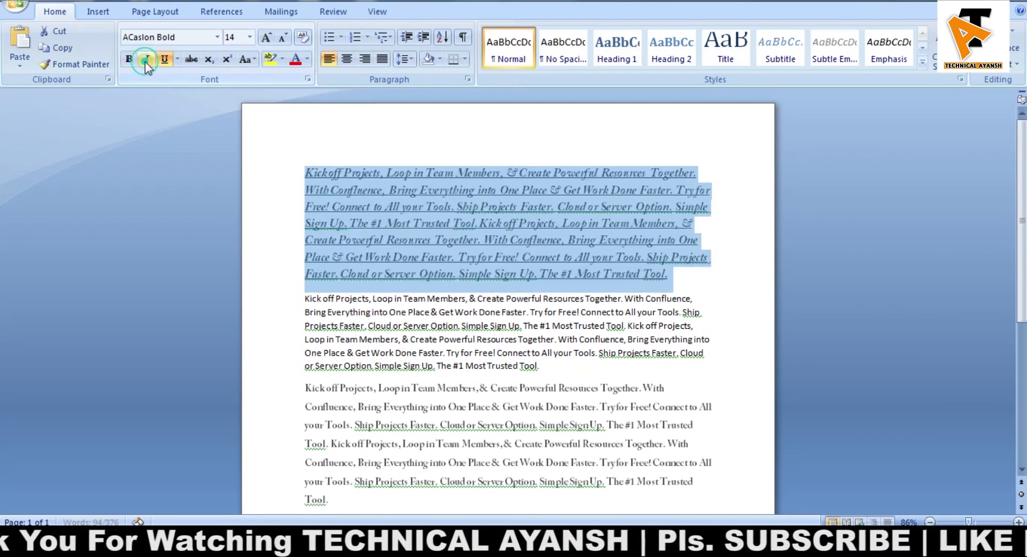
{"action": "left_click", "coordinate": [145, 62]}
{"action": "left_click", "coordinate": [166, 60]}
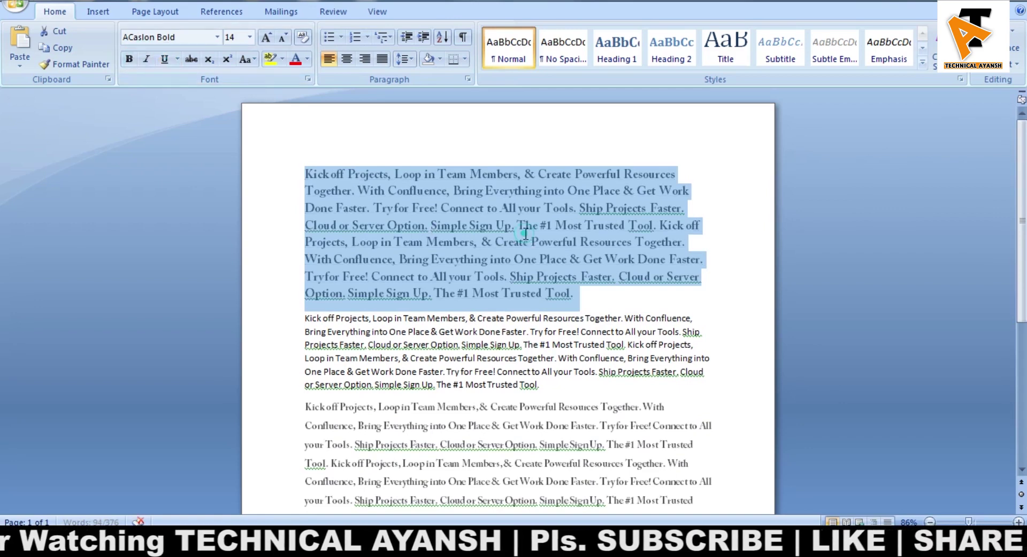
{"action": "left_click", "coordinate": [432, 227]}
{"action": "left_click_drag", "start_coordinate": [573, 293], "coordinate": [348, 175]}
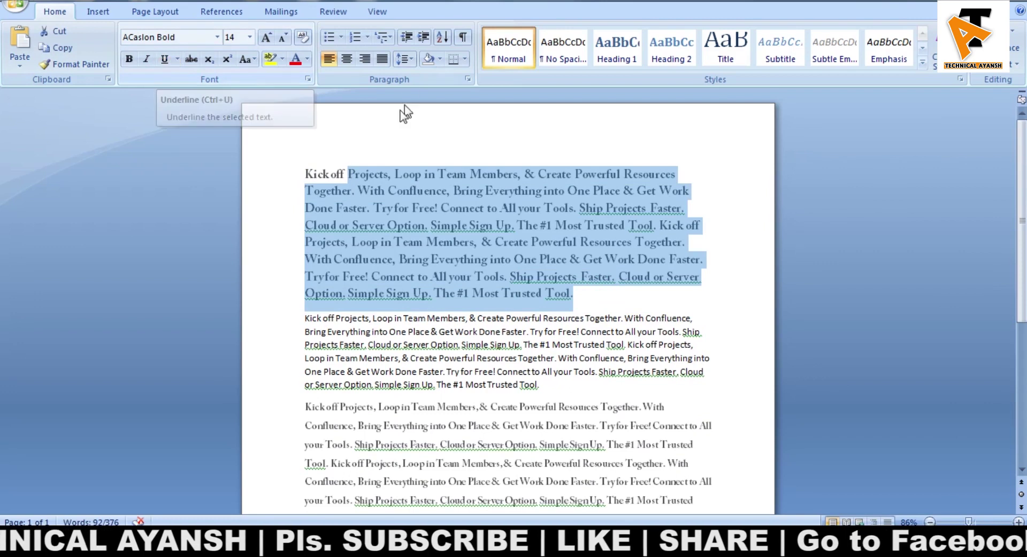
{"action": "left_click", "coordinate": [382, 197]}
{"action": "left_click_drag", "start_coordinate": [306, 175], "coordinate": [577, 295]}
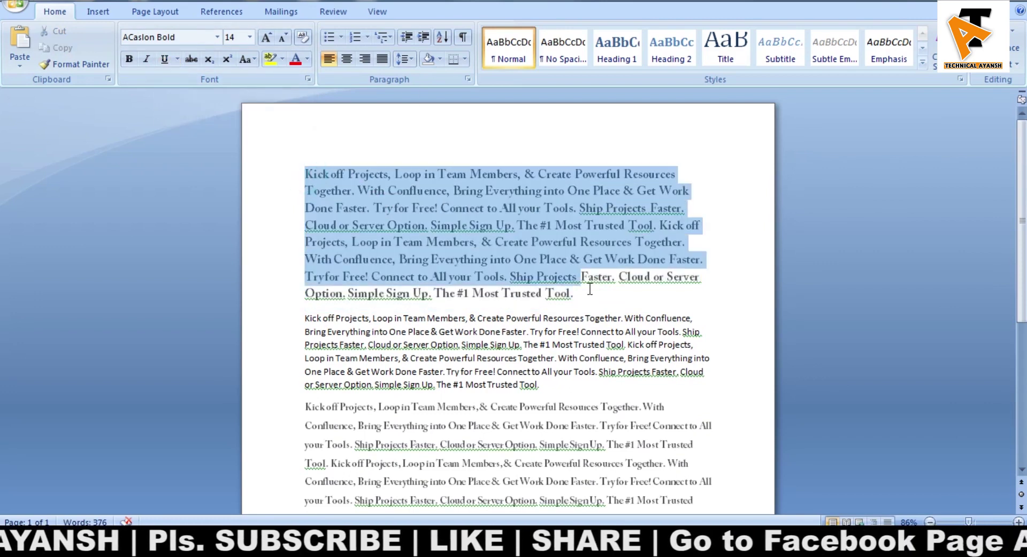
Step: Apply strikethrough to the whole ACaslon Bold 14 first paragraph
{"action": "left_click", "coordinate": [192, 61]}
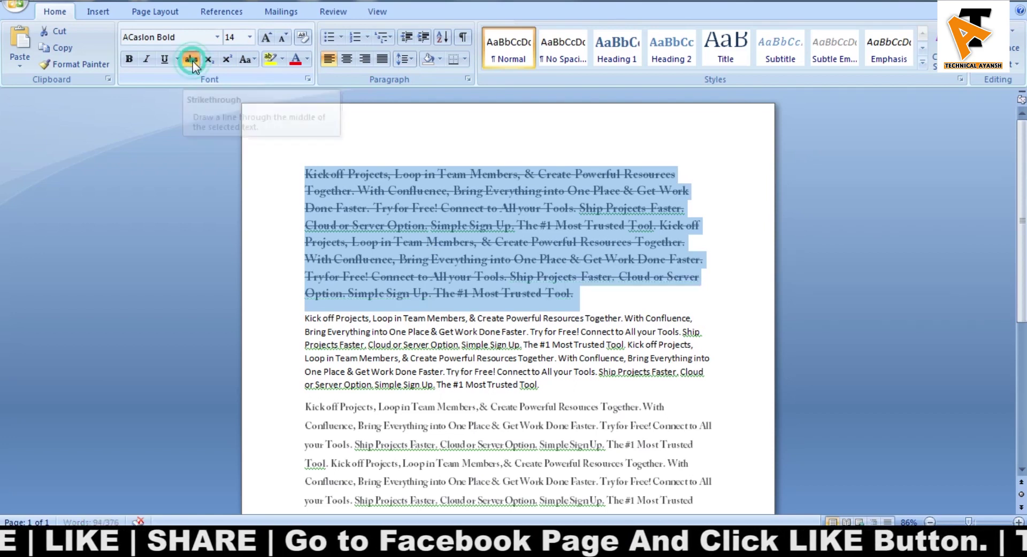
{"action": "left_click", "coordinate": [452, 200]}
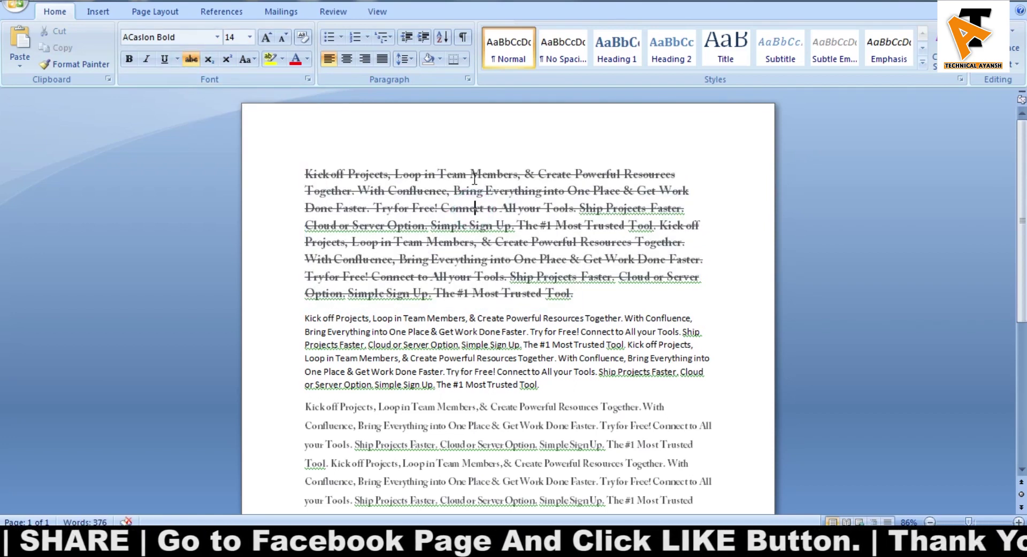
{"action": "double_click", "coordinate": [588, 299]}
{"action": "left_click_drag", "start_coordinate": [588, 299], "coordinate": [287, 177]}
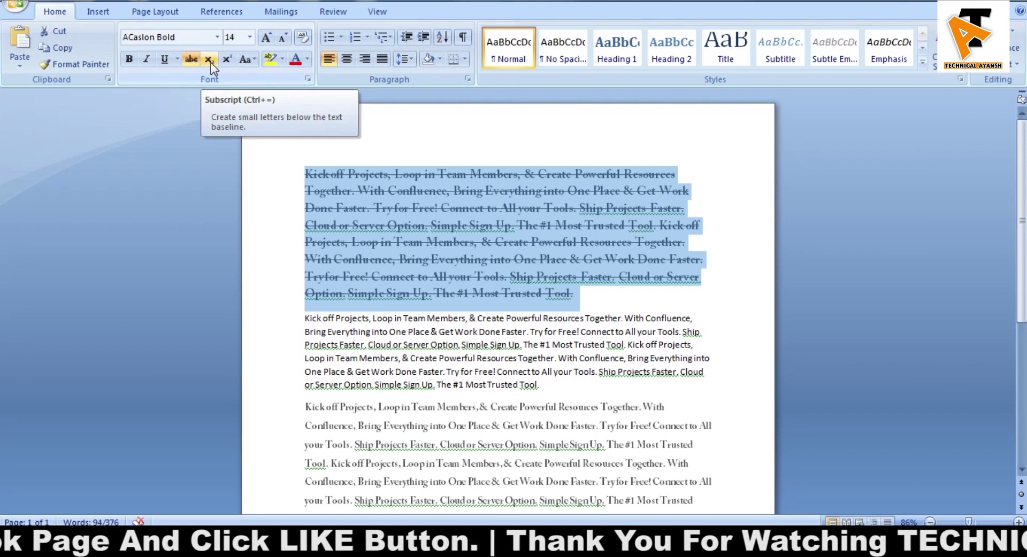
{"action": "left_click", "coordinate": [426, 242]}
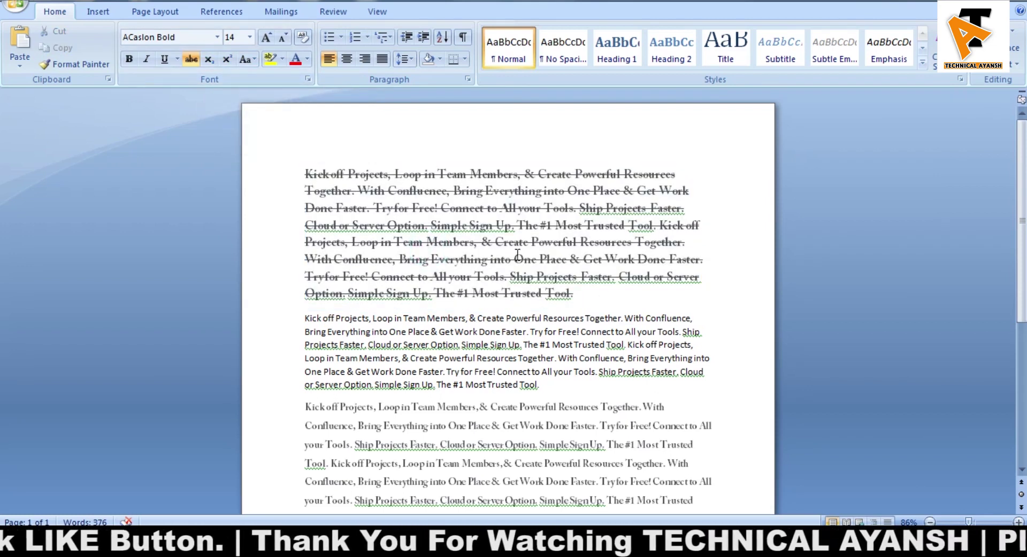
Step: Type a test '1' at the top of the page and remove its strikethrough
{"action": "left_click", "coordinate": [282, 157]}
{"action": "scroll", "coordinate": [271, 206], "scroll_direction": "up", "scroll_amount": 5}
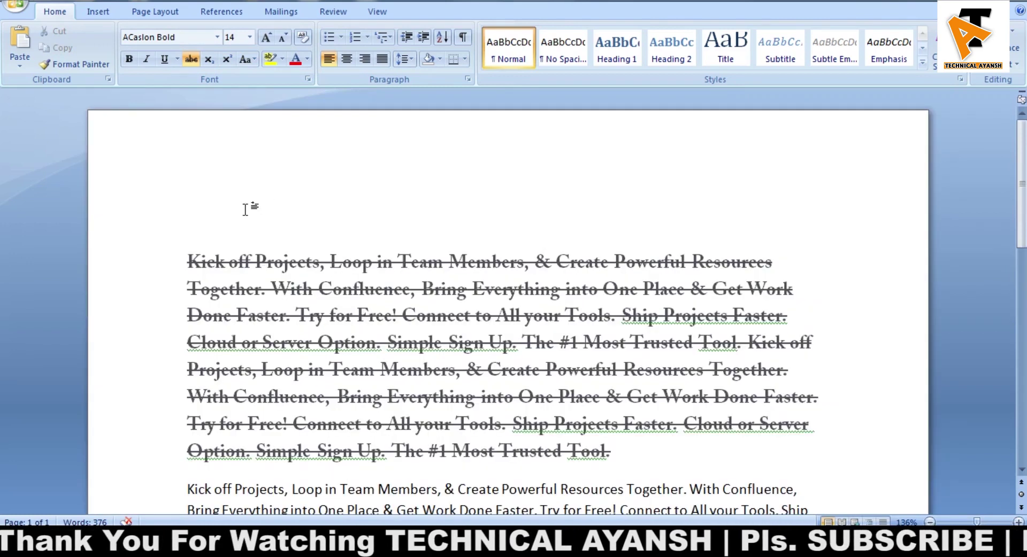
{"action": "type", "text": "1"}
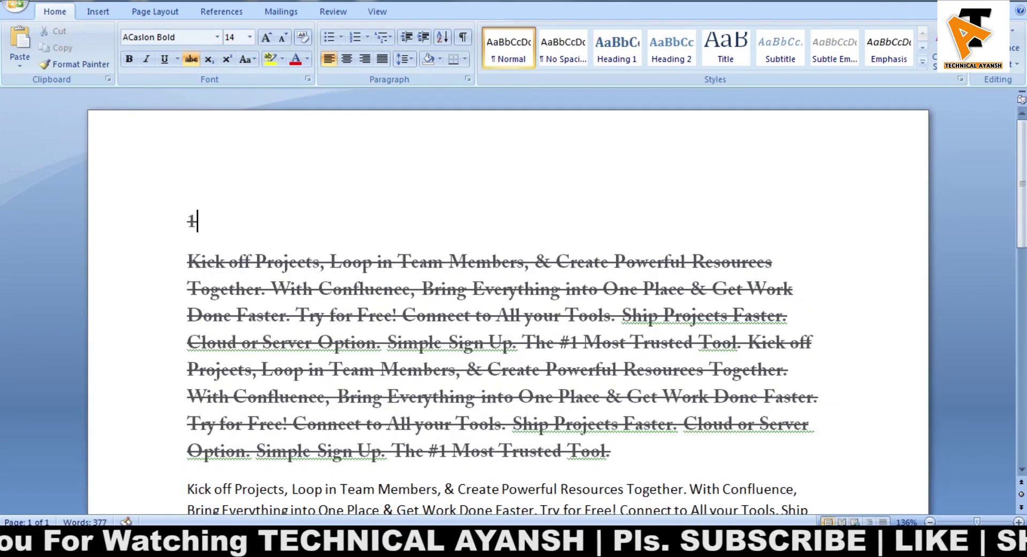
{"action": "left_click", "coordinate": [185, 220]}
{"action": "left_click_drag", "start_coordinate": [202, 222], "coordinate": [188, 221]}
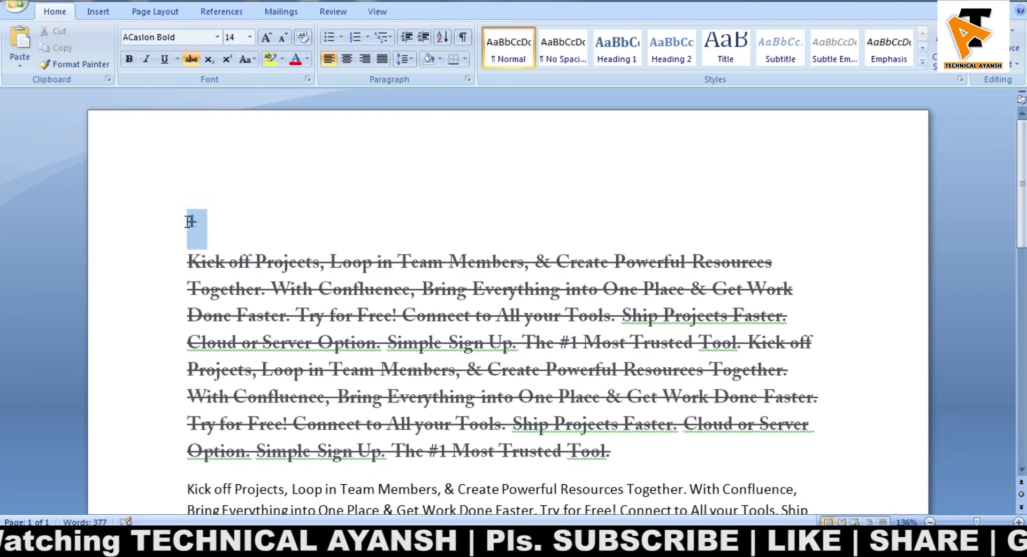
{"action": "left_click", "coordinate": [191, 59]}
Step: Add 'st' after the 1 and make it superscript, trying subscript along the way
{"action": "left_click", "coordinate": [209, 221]}
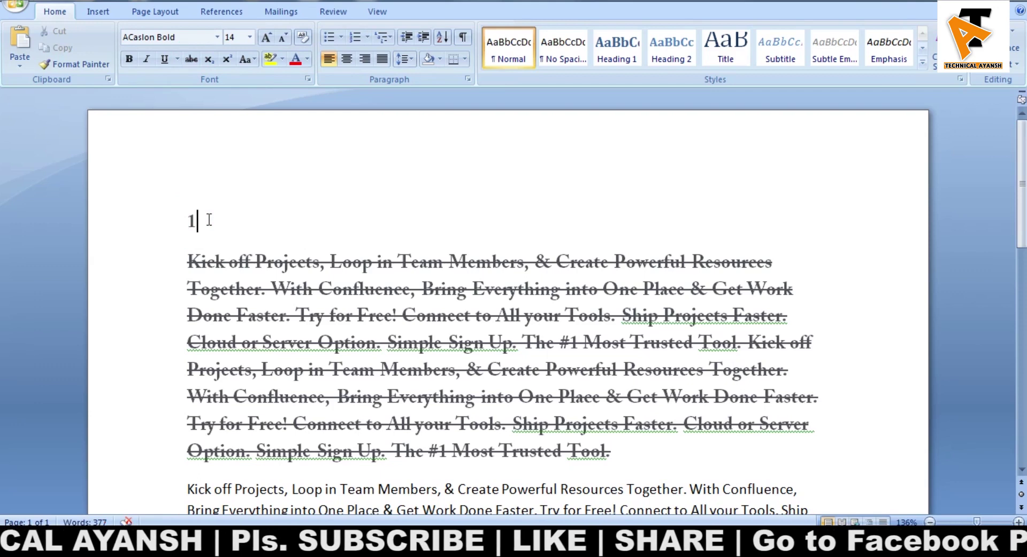
{"action": "type", "text": "st"}
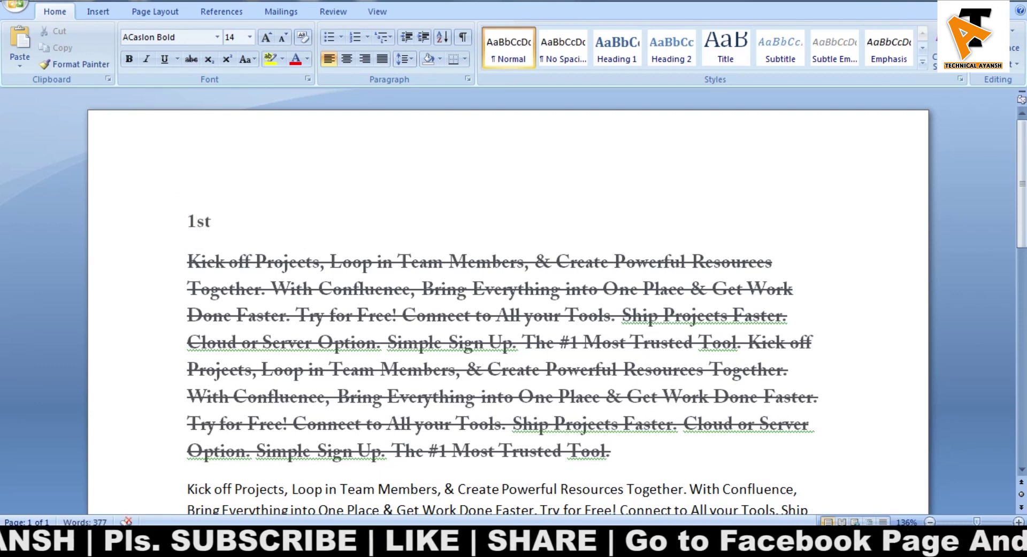
{"action": "left_click", "coordinate": [227, 59]}
{"action": "left_click", "coordinate": [228, 62]}
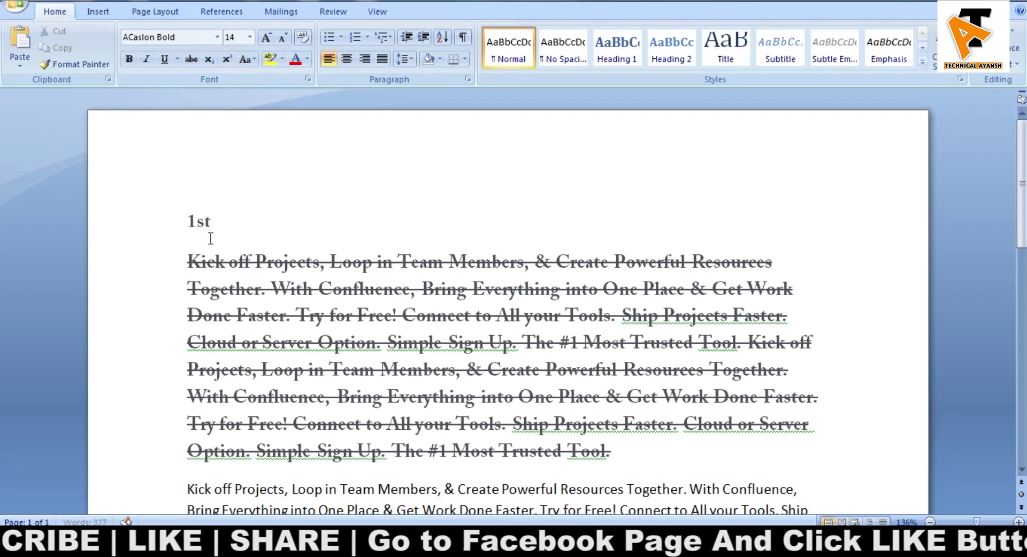
{"action": "left_click", "coordinate": [207, 221]}
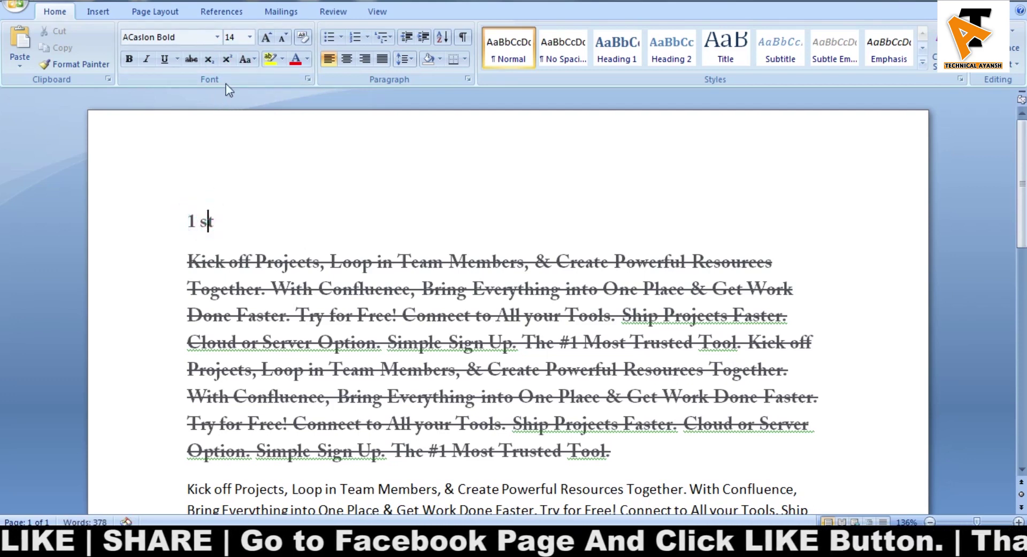
{"action": "left_click", "coordinate": [227, 60]}
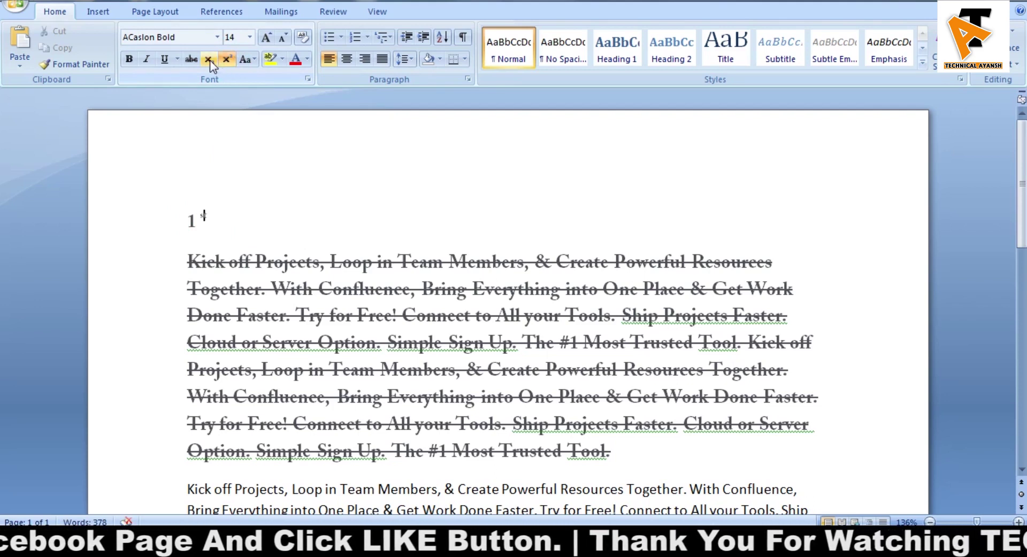
{"action": "left_click", "coordinate": [210, 60]}
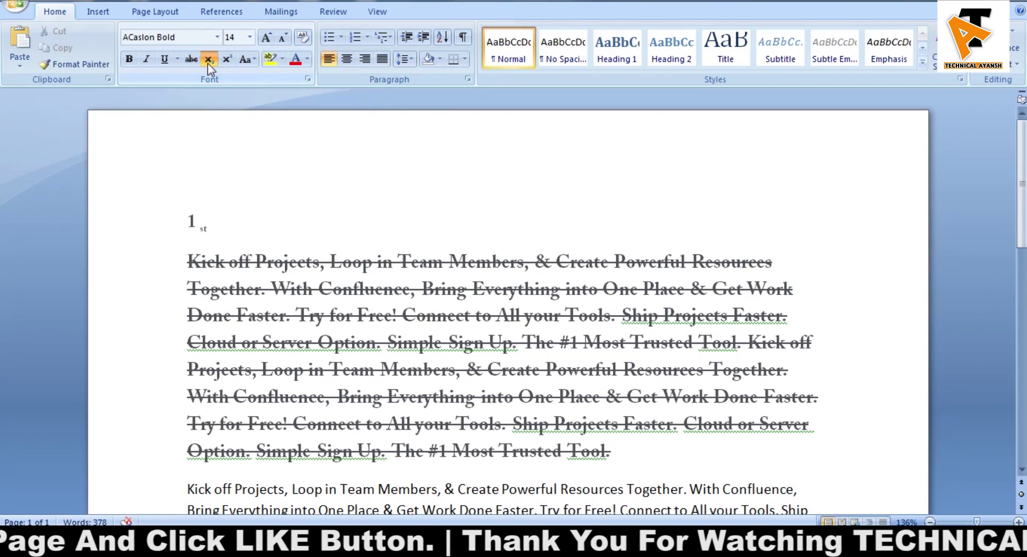
{"action": "left_click", "coordinate": [228, 60]}
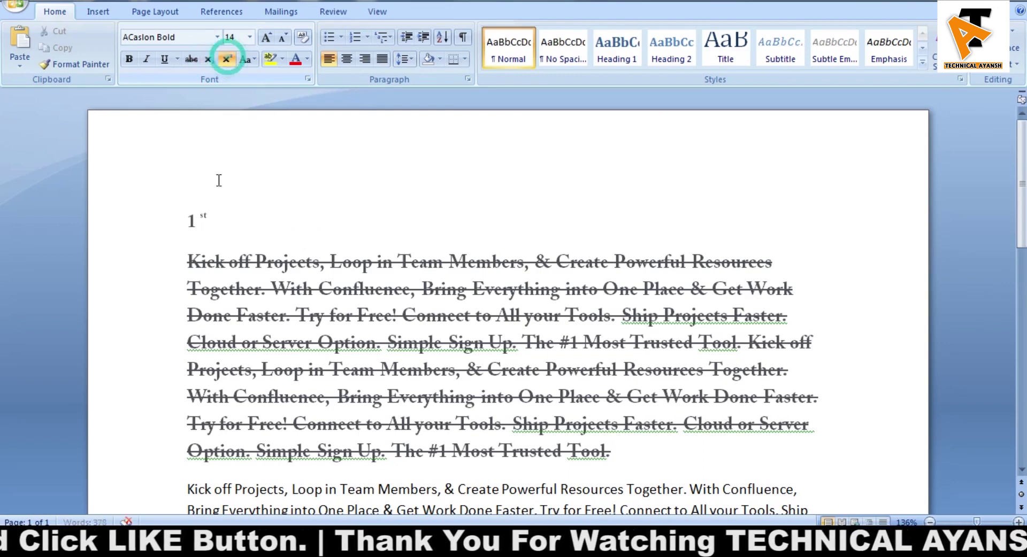
{"action": "key", "text": "BackSpace"}
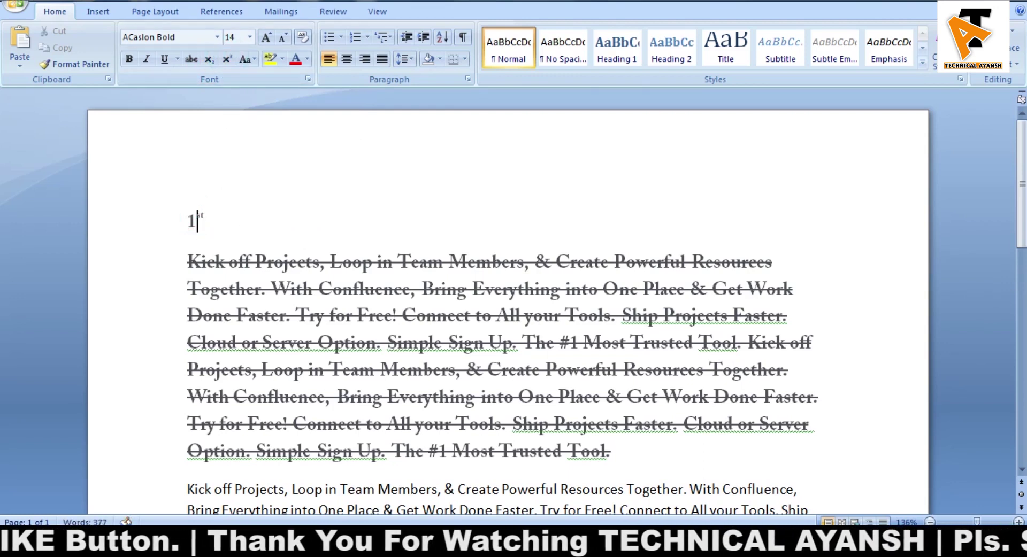
Step: Check the Change Case options, then delete the '1st' test line
{"action": "left_click", "coordinate": [207, 216]}
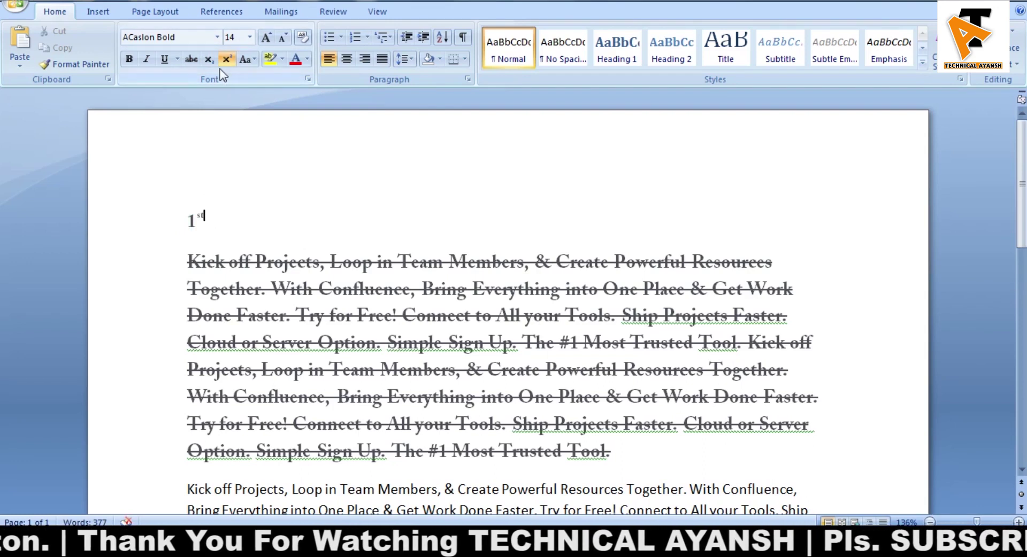
{"action": "left_click", "coordinate": [209, 219]}
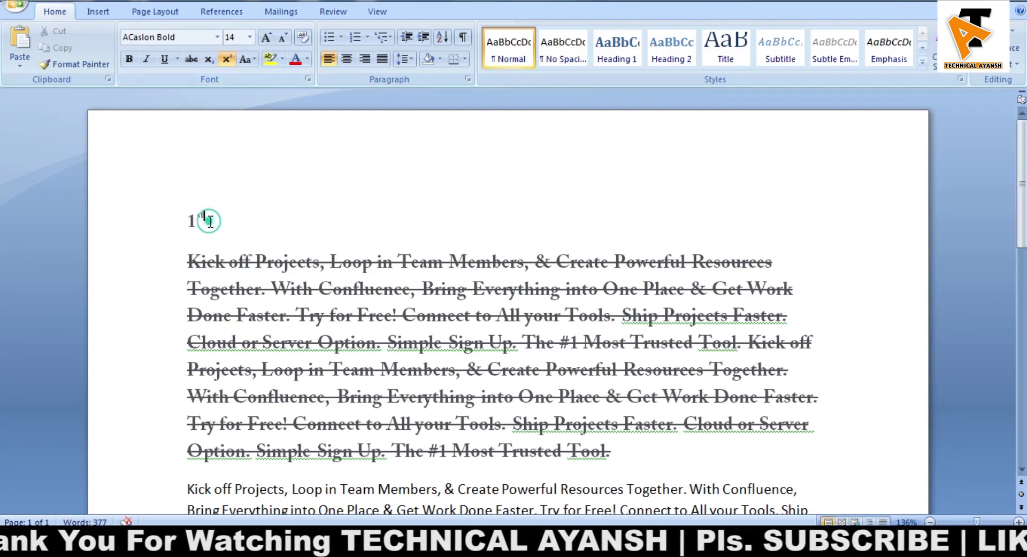
{"action": "left_click", "coordinate": [214, 250]}
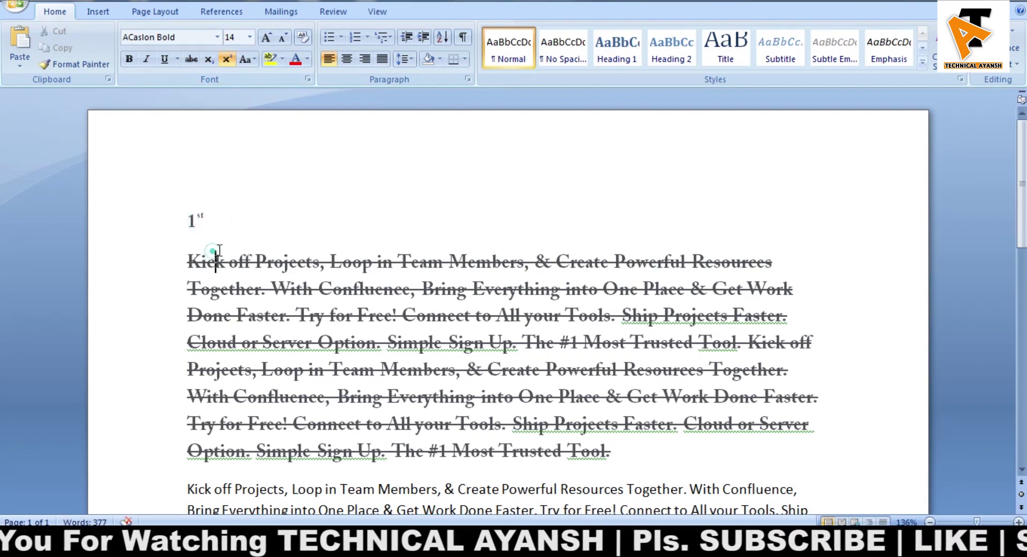
{"action": "left_click", "coordinate": [255, 60]}
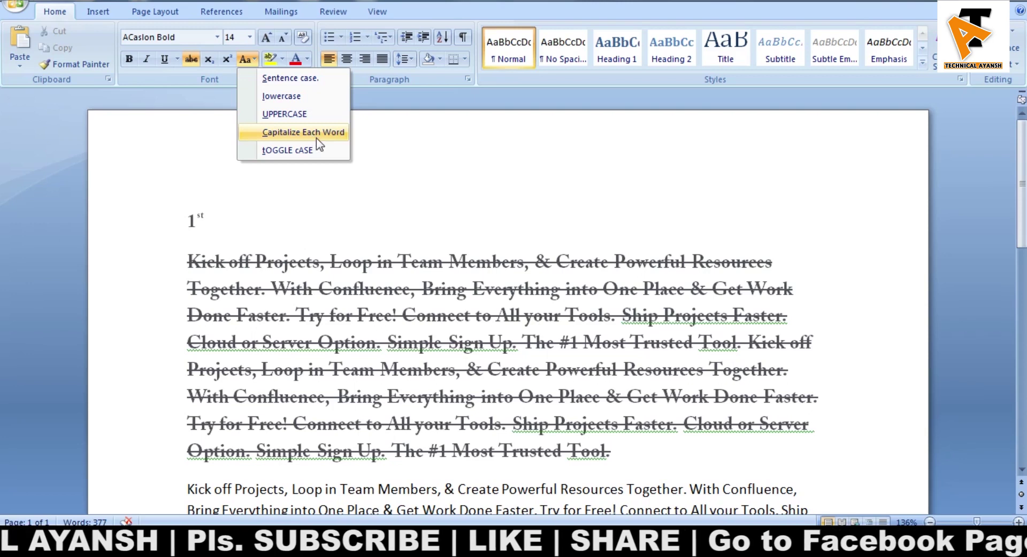
{"action": "left_click_drag", "start_coordinate": [259, 231], "coordinate": [173, 218]}
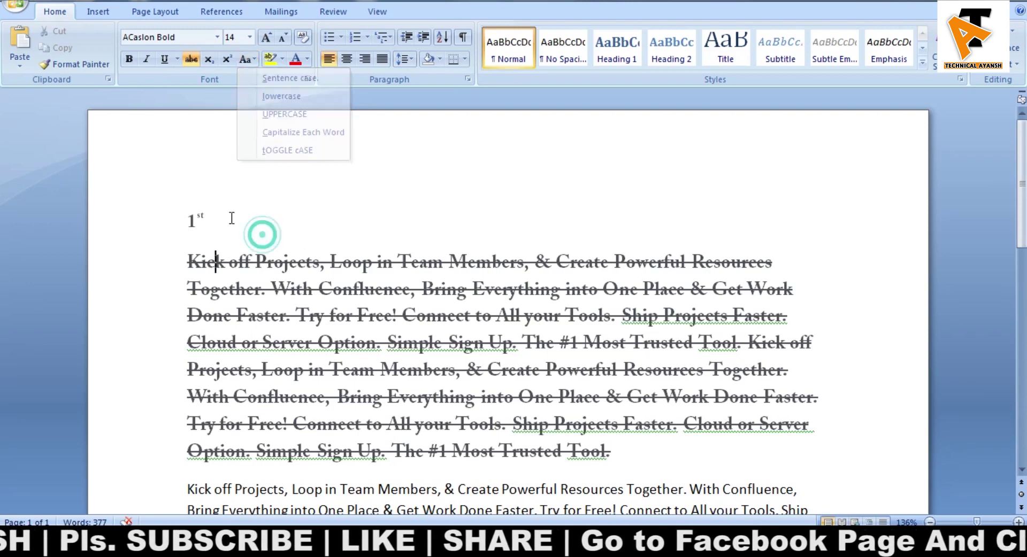
{"action": "key", "text": "Delete"}
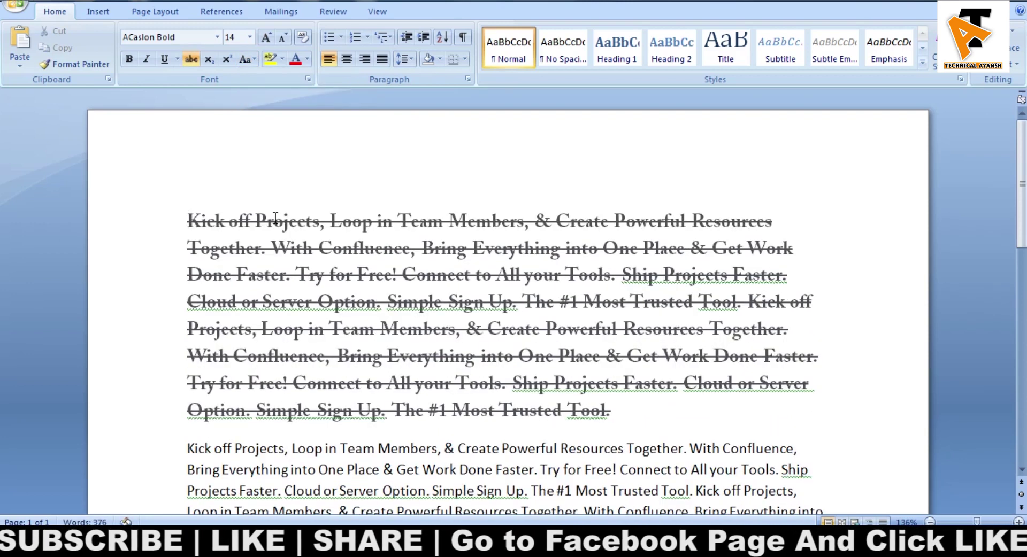
Step: Select the struck-through paragraph and convert it to lowercase
{"action": "left_click", "coordinate": [230, 222]}
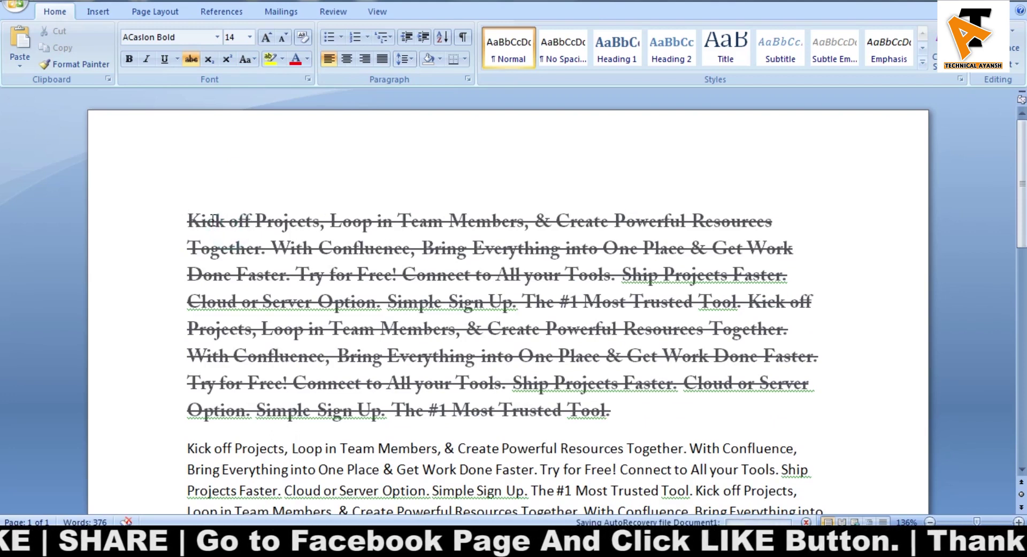
{"action": "left_click", "coordinate": [267, 221]}
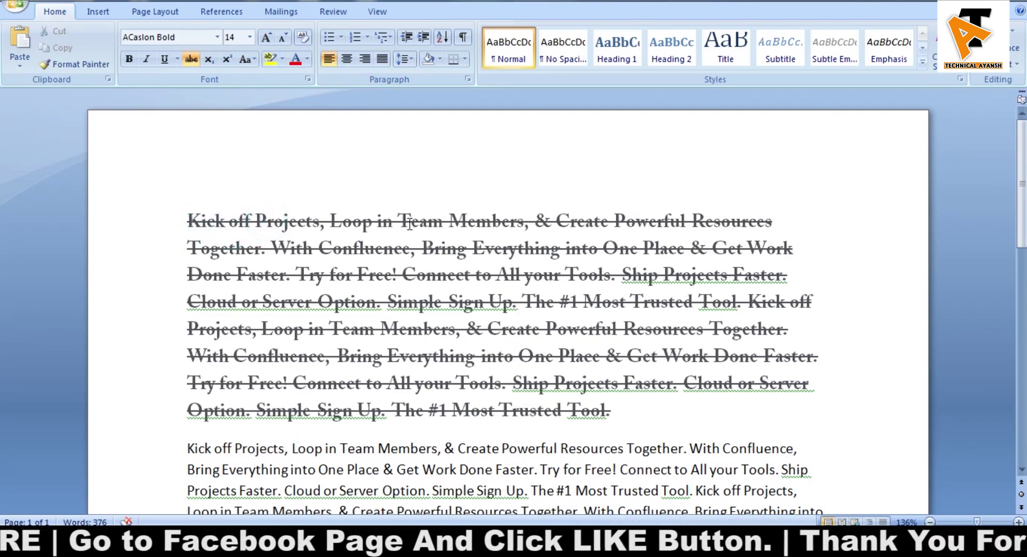
{"action": "left_click_drag", "start_coordinate": [204, 217], "coordinate": [187, 219]}
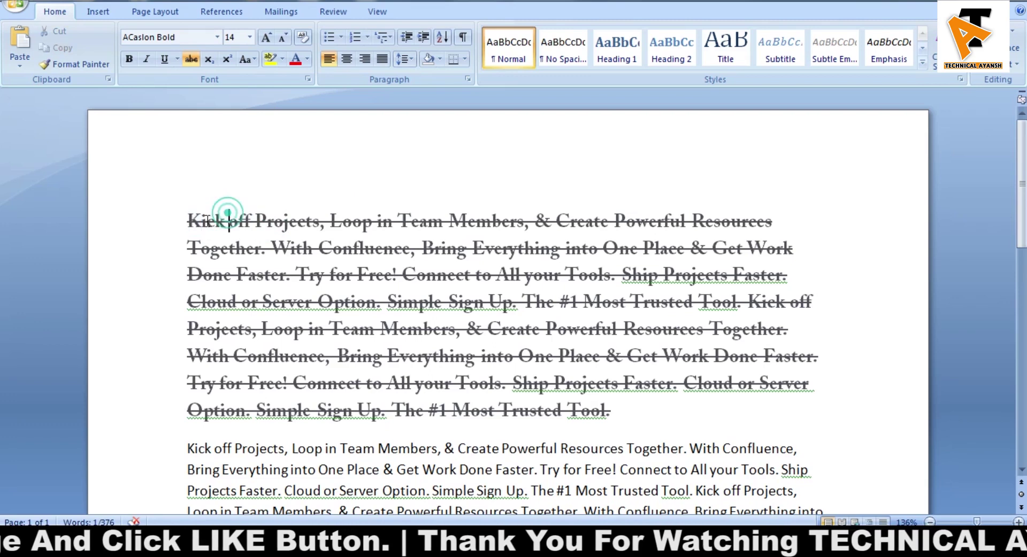
{"action": "left_click_drag", "start_coordinate": [189, 218], "coordinate": [624, 409]}
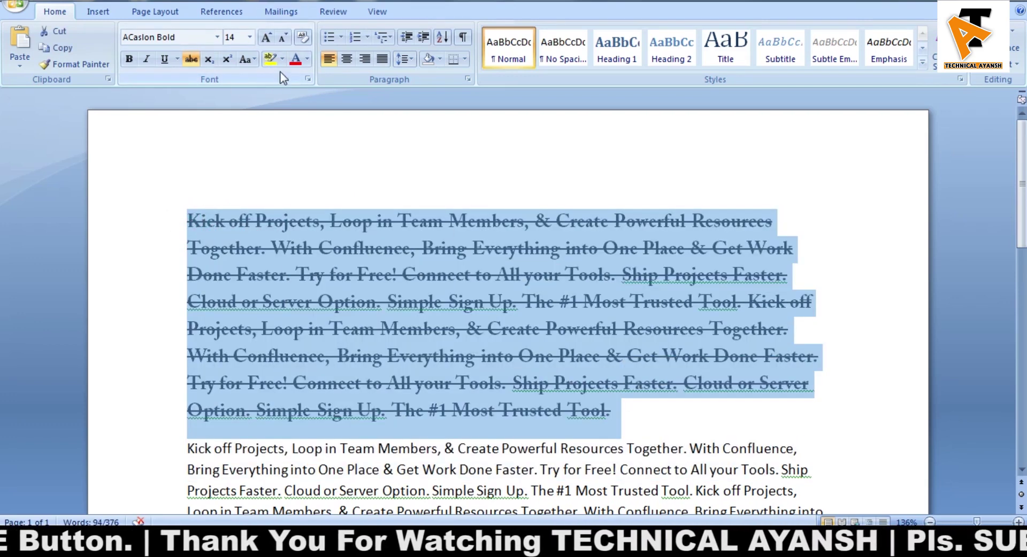
{"action": "left_click", "coordinate": [246, 59]}
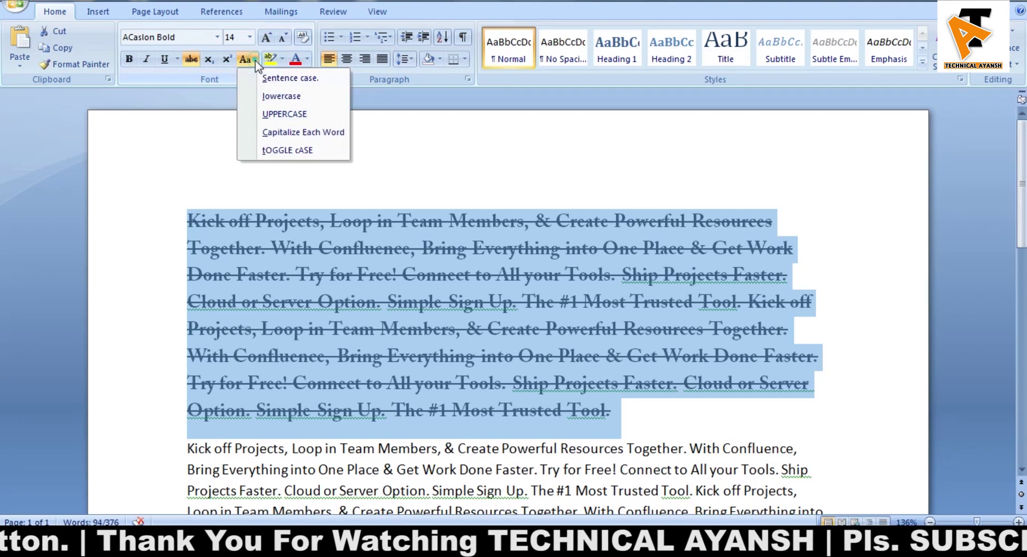
{"action": "left_click", "coordinate": [297, 78]}
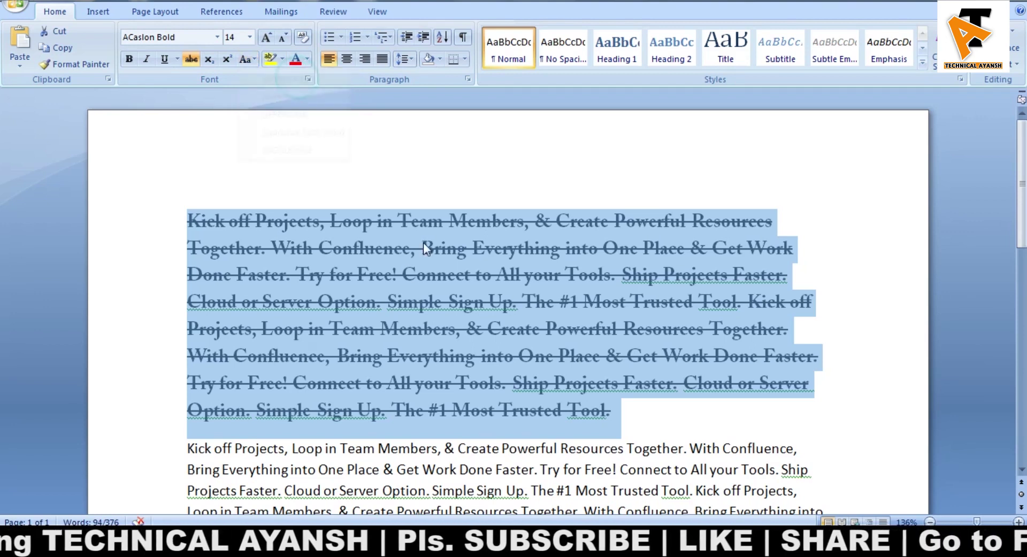
{"action": "left_click", "coordinate": [246, 59]}
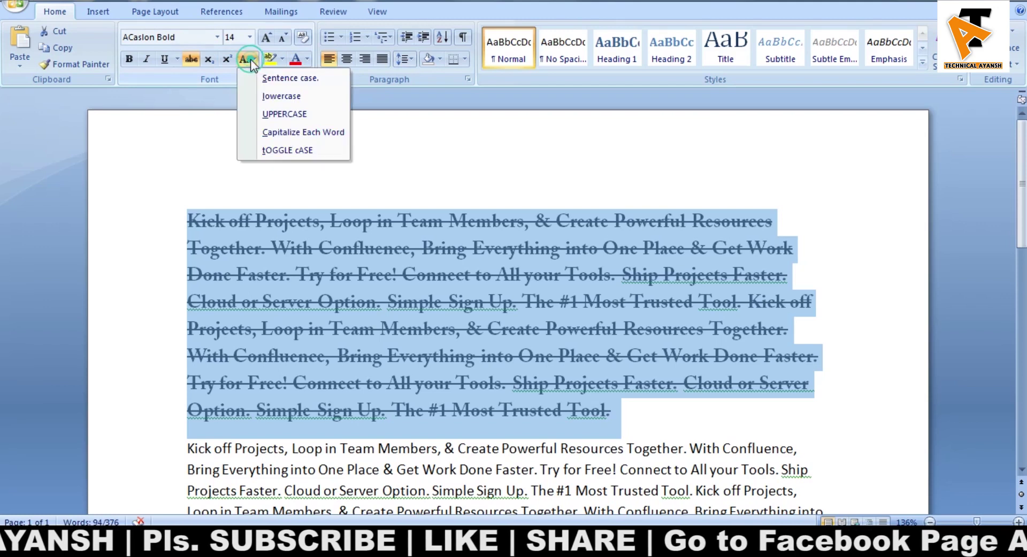
{"action": "left_click", "coordinate": [282, 96]}
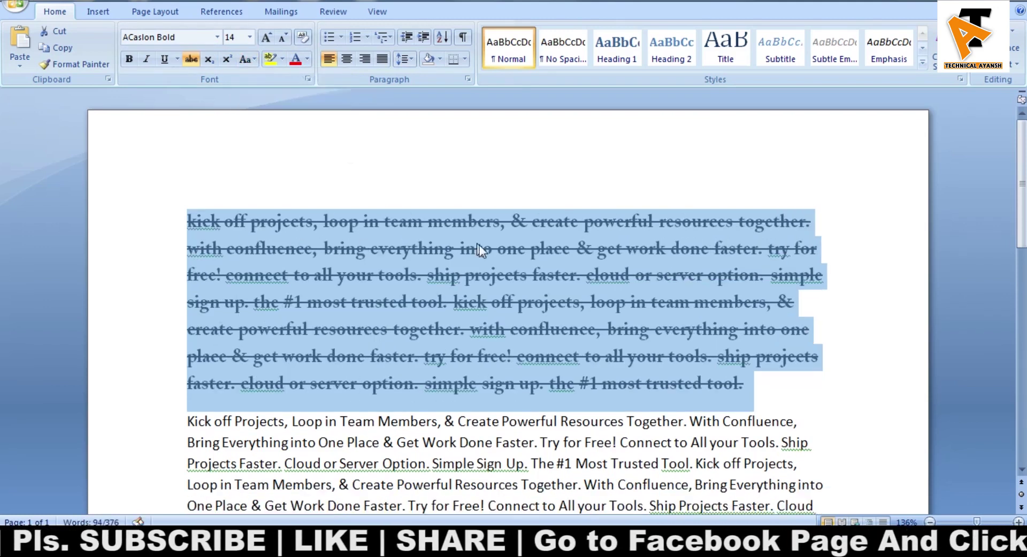
Step: Reselect the lowercase paragraph and convert it to uppercase
{"action": "left_click", "coordinate": [213, 221]}
{"action": "mouse_move", "coordinate": [189, 220]}
{"action": "left_mouse_down"}
{"action": "mouse_move", "coordinate": [791, 382]}
{"action": "mouse_move", "coordinate": [181, 210]}
{"action": "left_mouse_up"}
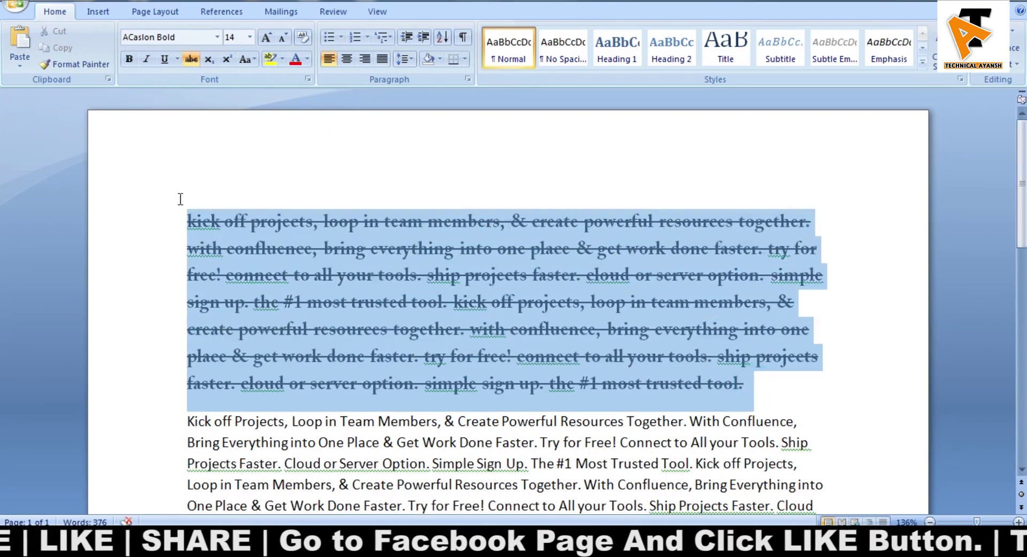
{"action": "left_click", "coordinate": [253, 60]}
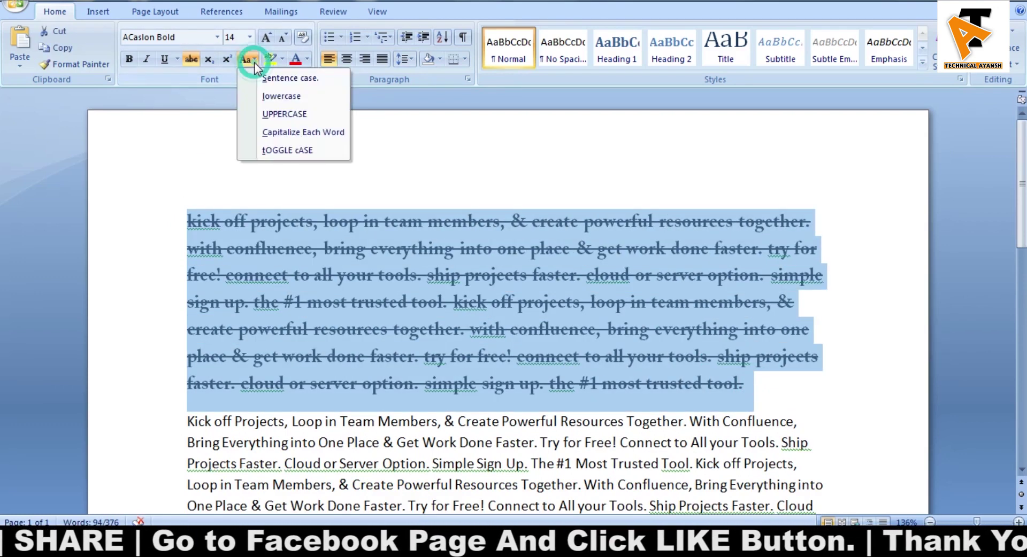
{"action": "left_click", "coordinate": [289, 116]}
{"action": "left_click", "coordinate": [417, 295]}
Step: Select the paragraph again and apply Capitalize Each Word
{"action": "scroll", "coordinate": [576, 379], "scroll_direction": "down", "scroll_amount": 3}
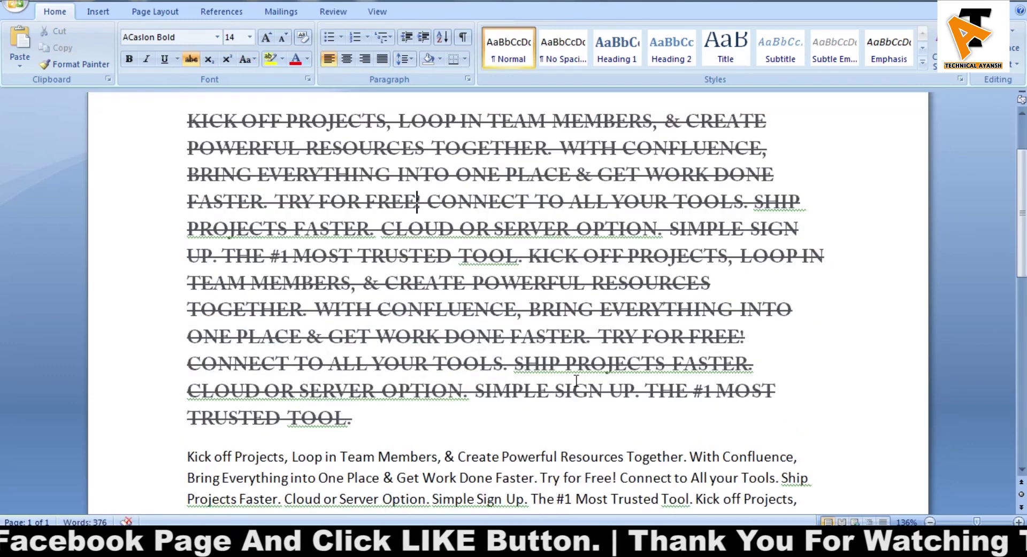
{"action": "left_click_drag", "start_coordinate": [353, 421], "coordinate": [247, 164]}
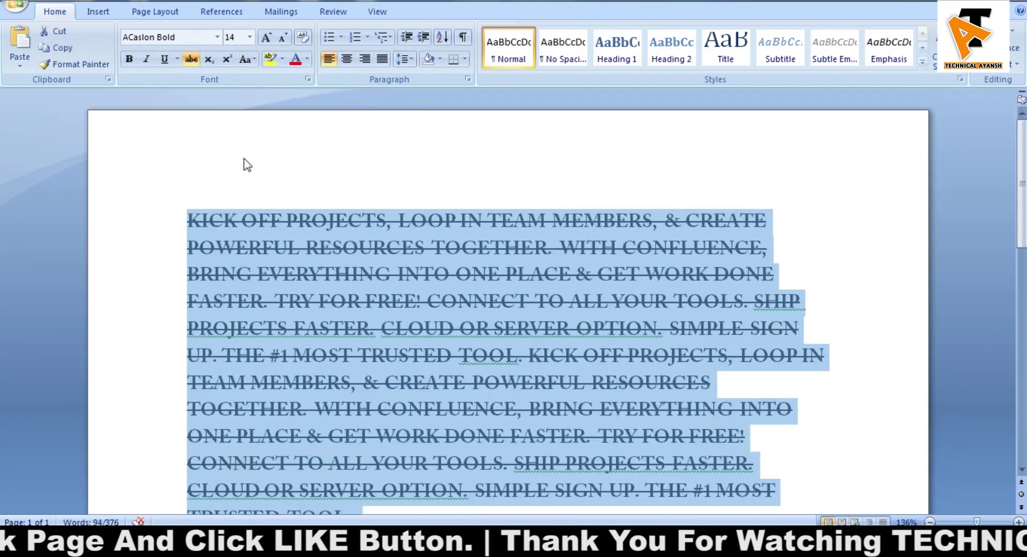
{"action": "left_click", "coordinate": [254, 59]}
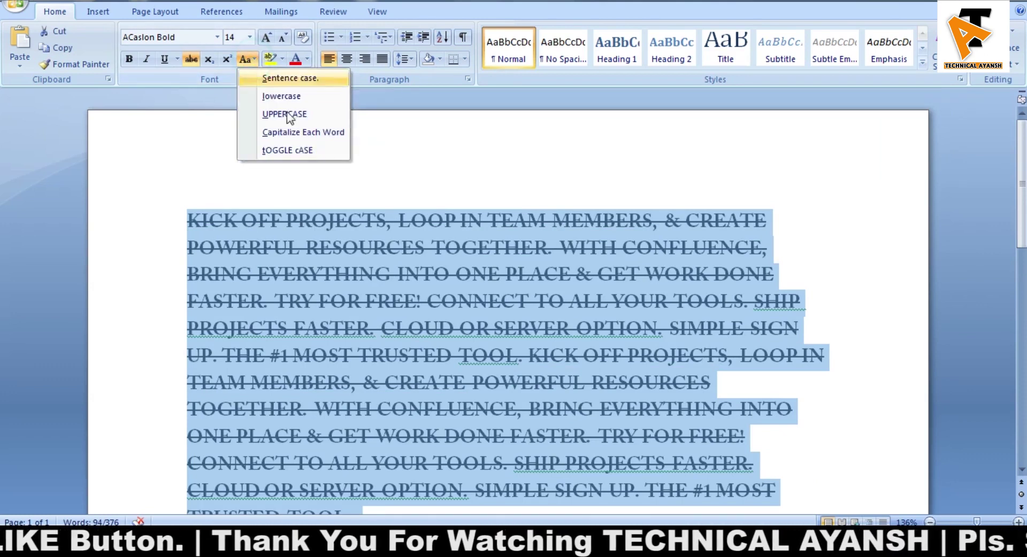
{"action": "left_click", "coordinate": [306, 132]}
{"action": "left_click", "coordinate": [356, 277]}
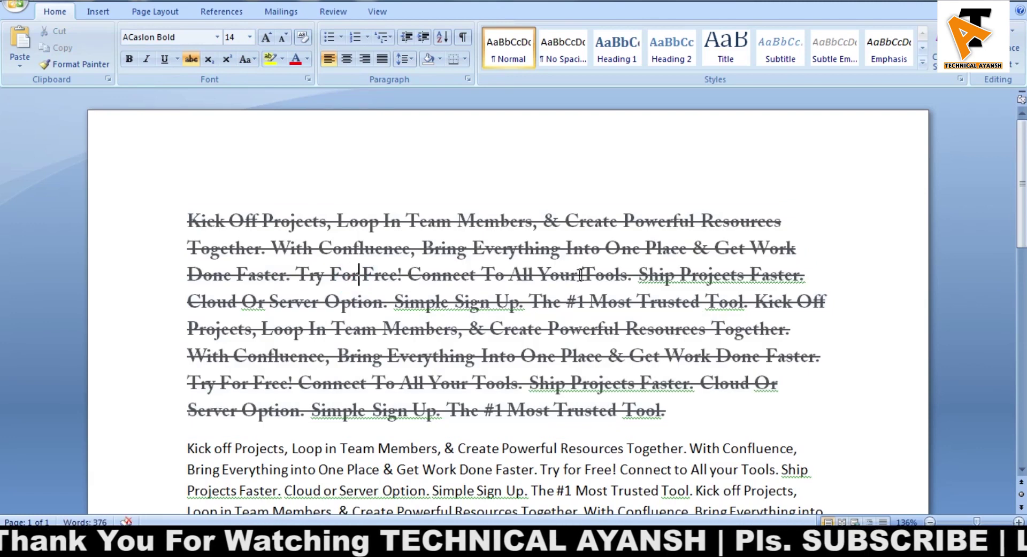
Step: Try tOGGLE cASE on the paragraph, then restore Capitalize Each Word
{"action": "mouse_move", "coordinate": [673, 411]}
{"action": "left_mouse_down"}
{"action": "mouse_move", "coordinate": [515, 365]}
{"action": "mouse_move", "coordinate": [198, 220]}
{"action": "left_mouse_up"}
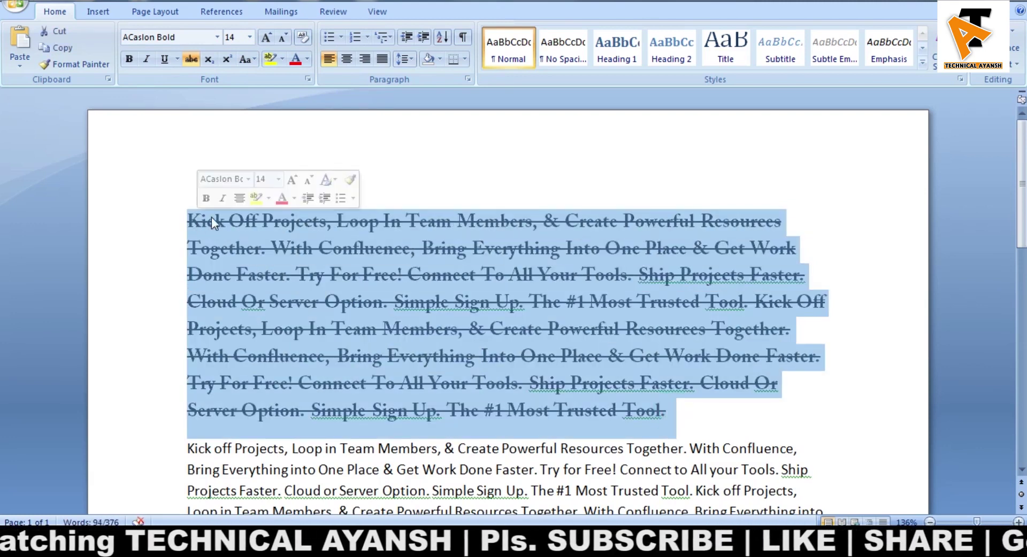
{"action": "left_click", "coordinate": [249, 59]}
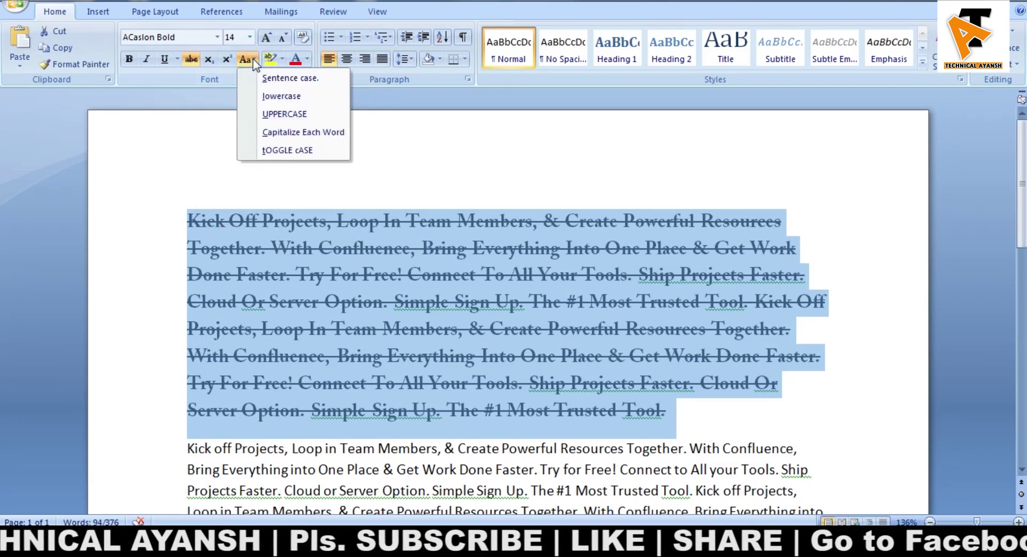
{"action": "left_click", "coordinate": [287, 151]}
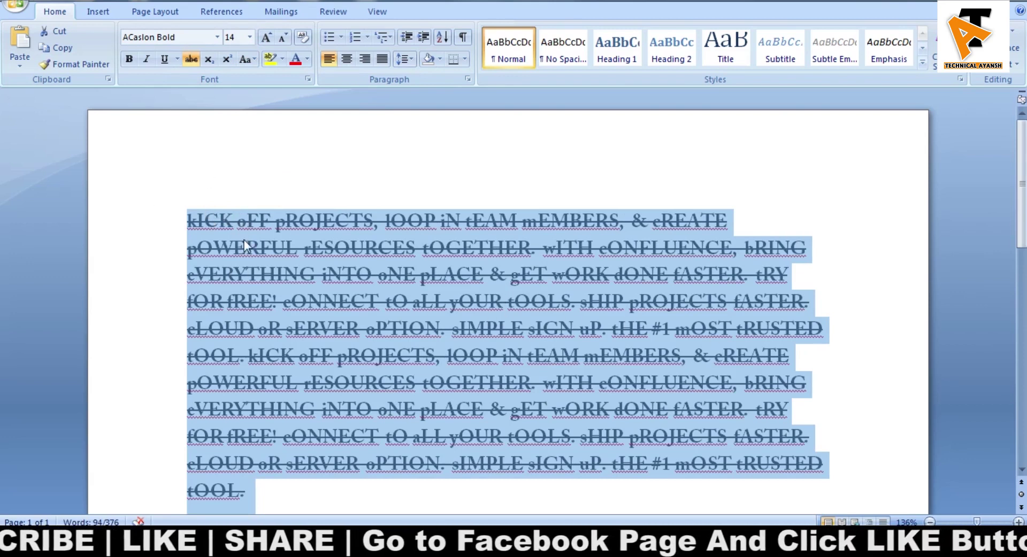
{"action": "left_click", "coordinate": [254, 60]}
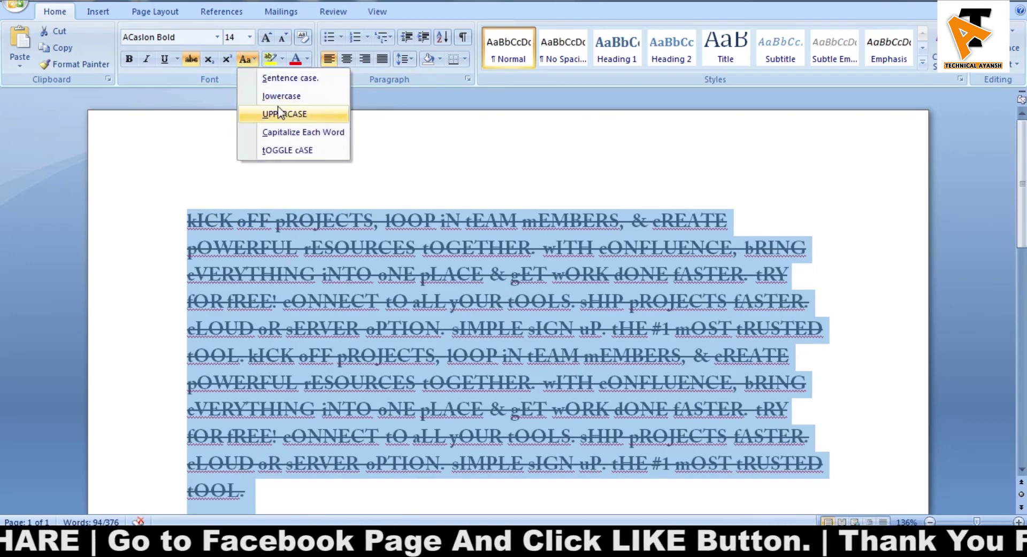
{"action": "left_click", "coordinate": [283, 132]}
{"action": "left_click", "coordinate": [365, 307]}
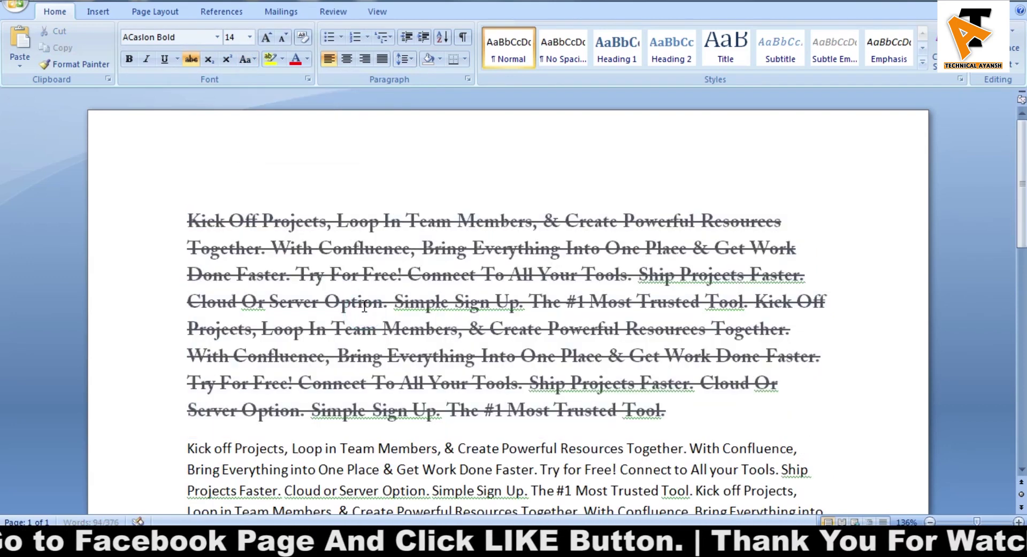
{"action": "left_click", "coordinate": [256, 60]}
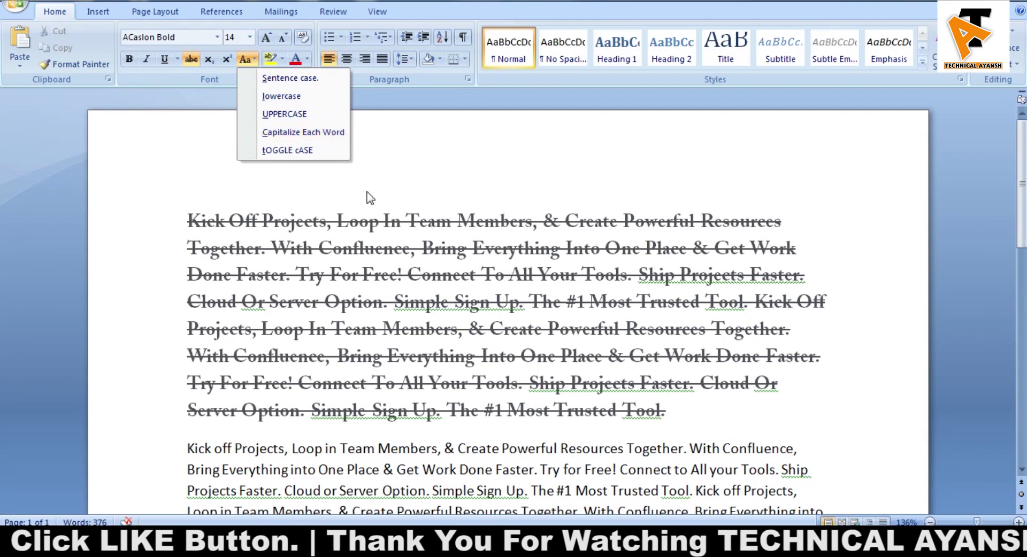
{"action": "left_click", "coordinate": [374, 315]}
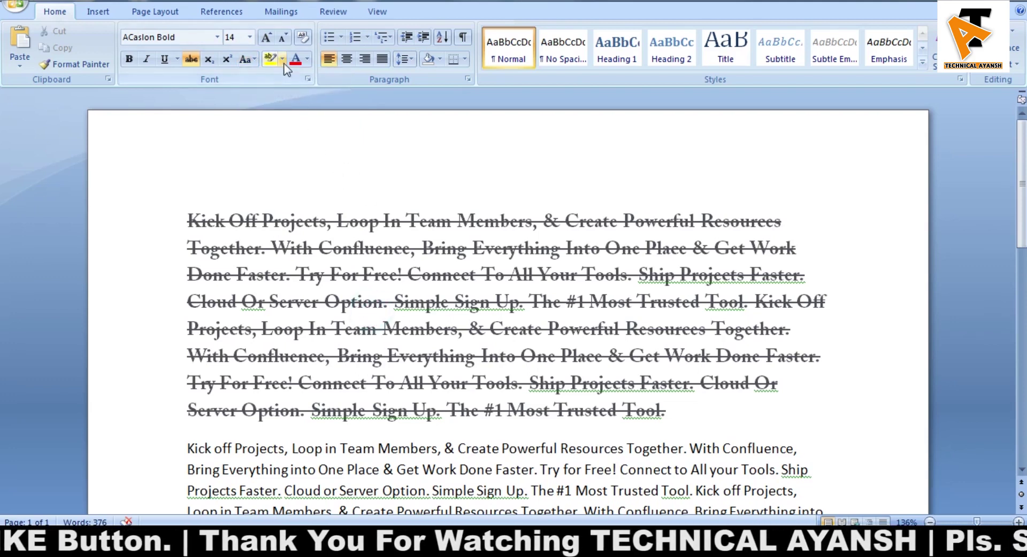
Step: Highlight the words from 'Kick Off' through 'Bring' in yellow
{"action": "mouse_move", "coordinate": [186, 217]}
{"action": "left_mouse_down"}
{"action": "mouse_move", "coordinate": [250, 231]}
{"action": "mouse_move", "coordinate": [464, 242]}
{"action": "left_mouse_up"}
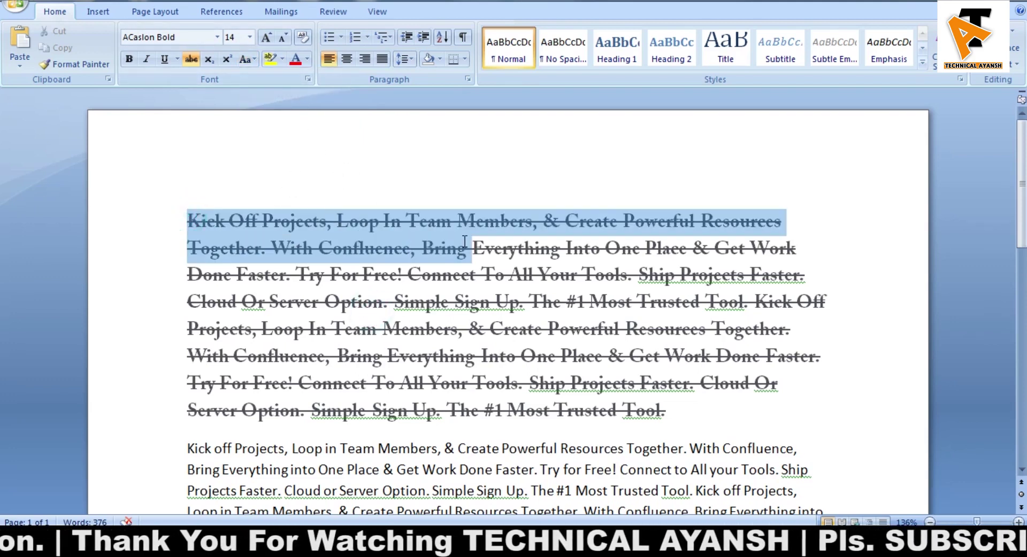
{"action": "left_click", "coordinate": [283, 59]}
{"action": "left_click", "coordinate": [276, 80]}
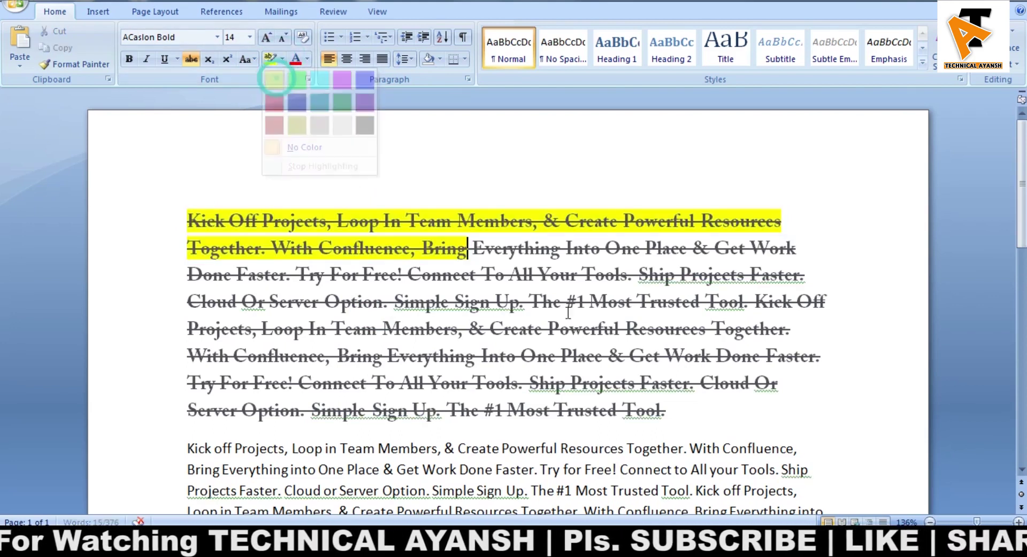
{"action": "mouse_move", "coordinate": [471, 250]}
{"action": "left_mouse_down"}
{"action": "mouse_move", "coordinate": [190, 230]}
{"action": "mouse_move", "coordinate": [466, 248]}
{"action": "left_mouse_up"}
{"action": "left_click", "coordinate": [188, 219]}
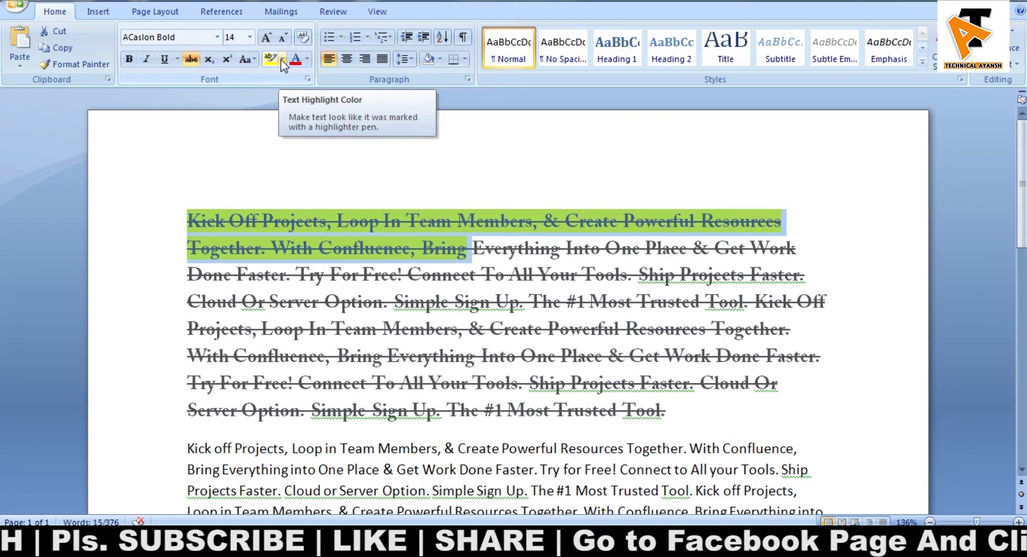
{"action": "left_click", "coordinate": [592, 315]}
Step: Colour the sentences from 'Everything' to 'Tool.' red
{"action": "left_click_drag", "start_coordinate": [473, 248], "coordinate": [747, 302]}
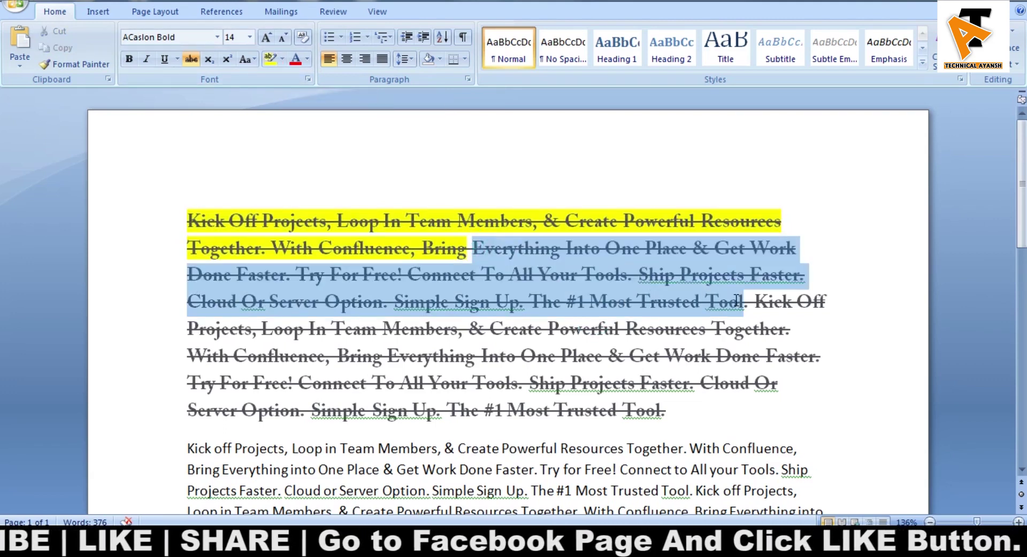
{"action": "left_click", "coordinate": [297, 60]}
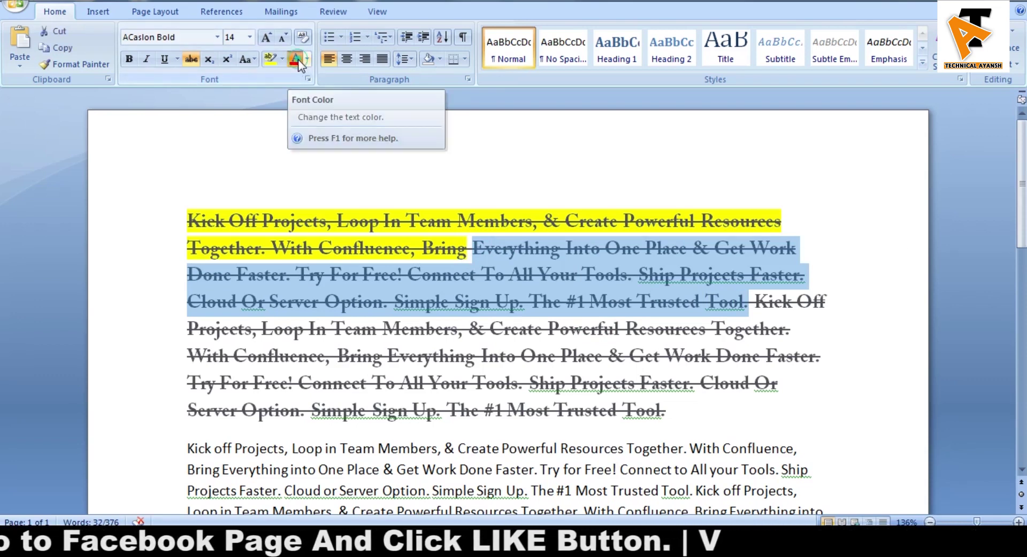
{"action": "left_click", "coordinate": [477, 355]}
{"action": "mouse_move", "coordinate": [470, 248]}
{"action": "left_mouse_down"}
{"action": "mouse_move", "coordinate": [600, 266]}
{"action": "mouse_move", "coordinate": [746, 310]}
{"action": "left_mouse_up"}
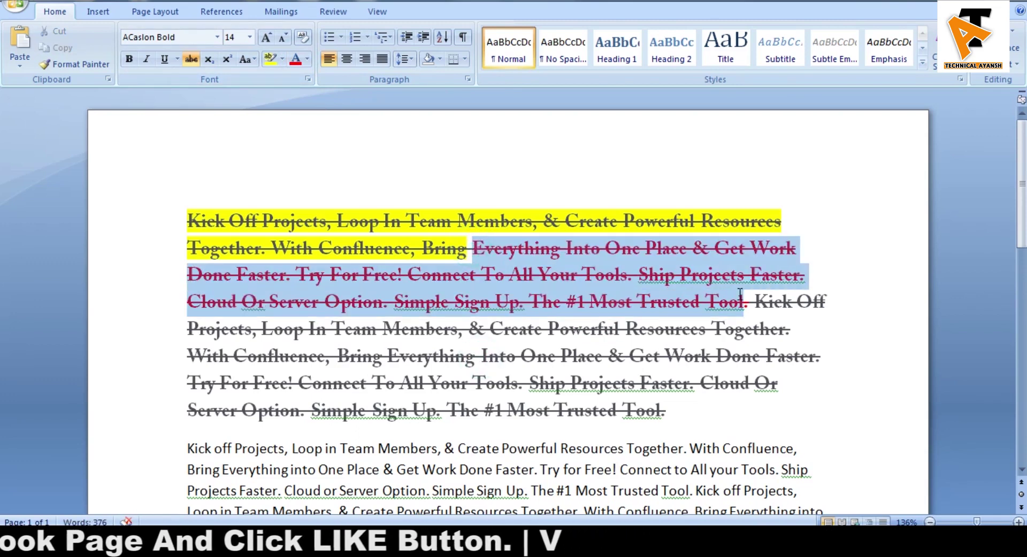
{"action": "left_click", "coordinate": [570, 329]}
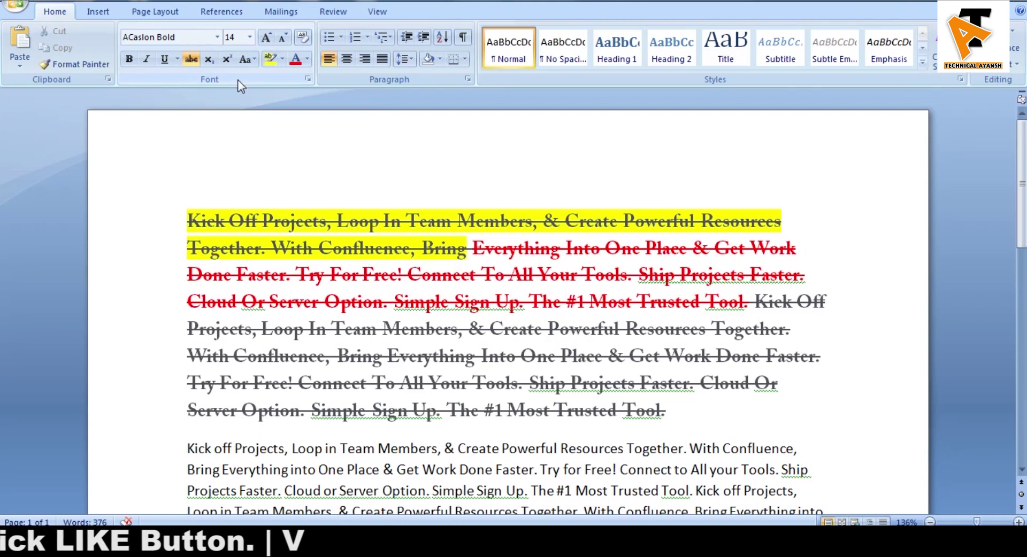
{"action": "left_click", "coordinate": [362, 329]}
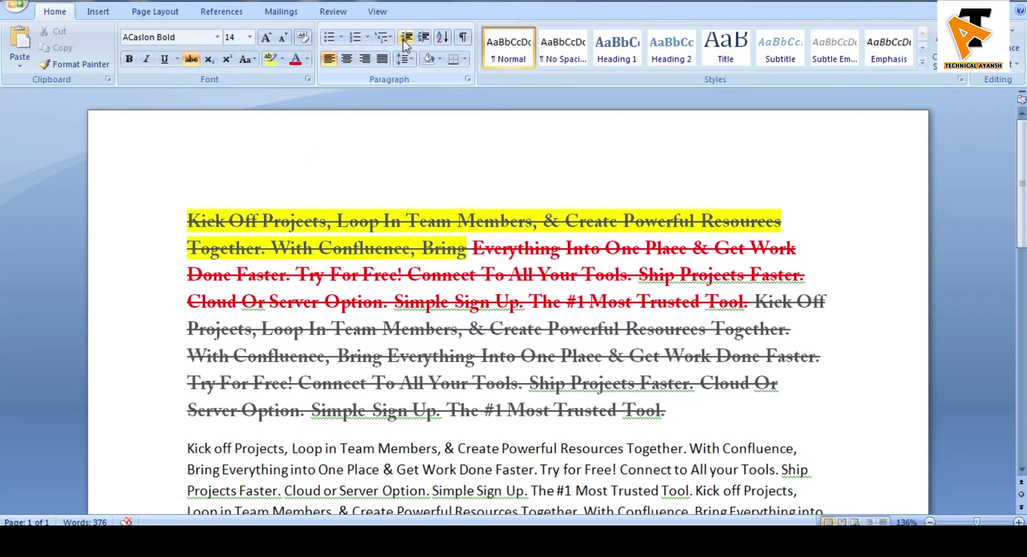
Step: Split the text into separate paragraphs before 'Everything' and after 'Tool.'
{"action": "left_click", "coordinate": [471, 248]}
{"action": "key", "text": "Return"}
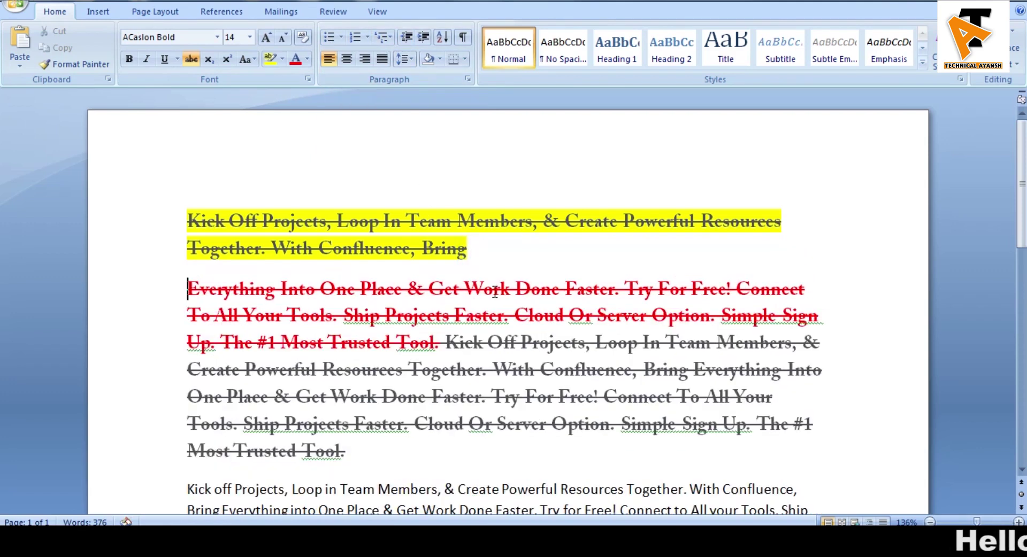
{"action": "left_click", "coordinate": [443, 342]}
{"action": "key", "text": "Return"}
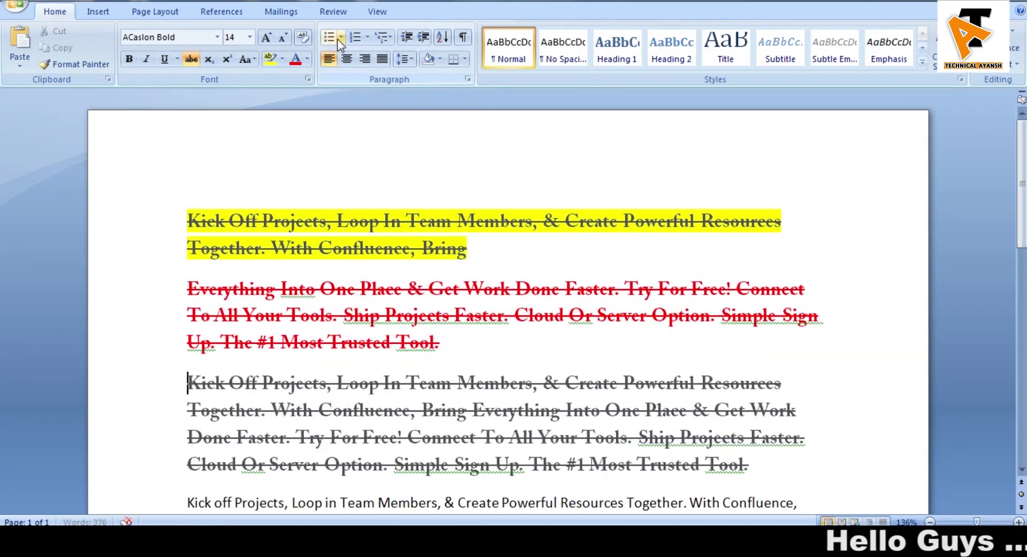
Step: Turn the yellow and red paragraphs into a bulleted list, then a numbered list
{"action": "left_click_drag", "start_coordinate": [261, 220], "coordinate": [281, 343]}
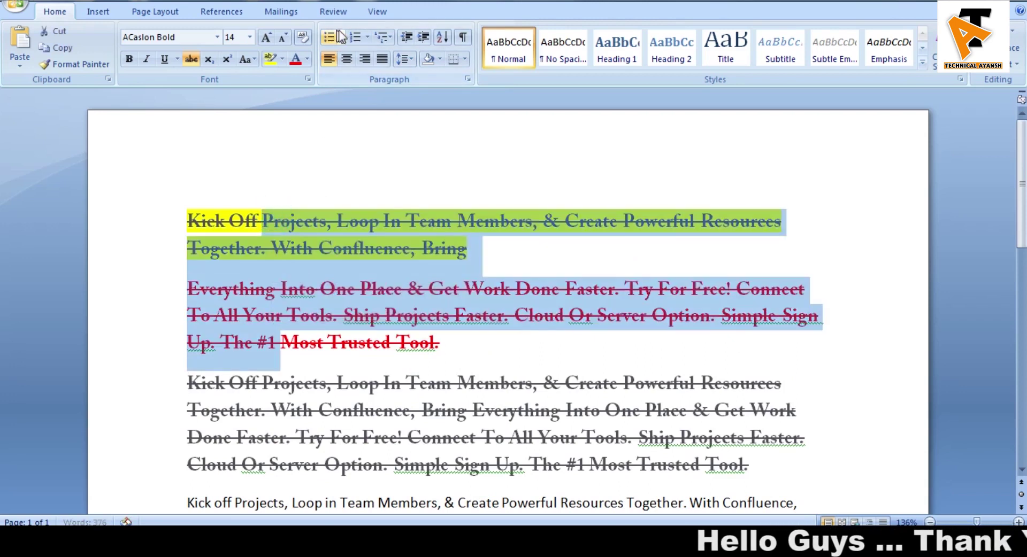
{"action": "left_click", "coordinate": [327, 36]}
{"action": "left_click", "coordinate": [337, 248]}
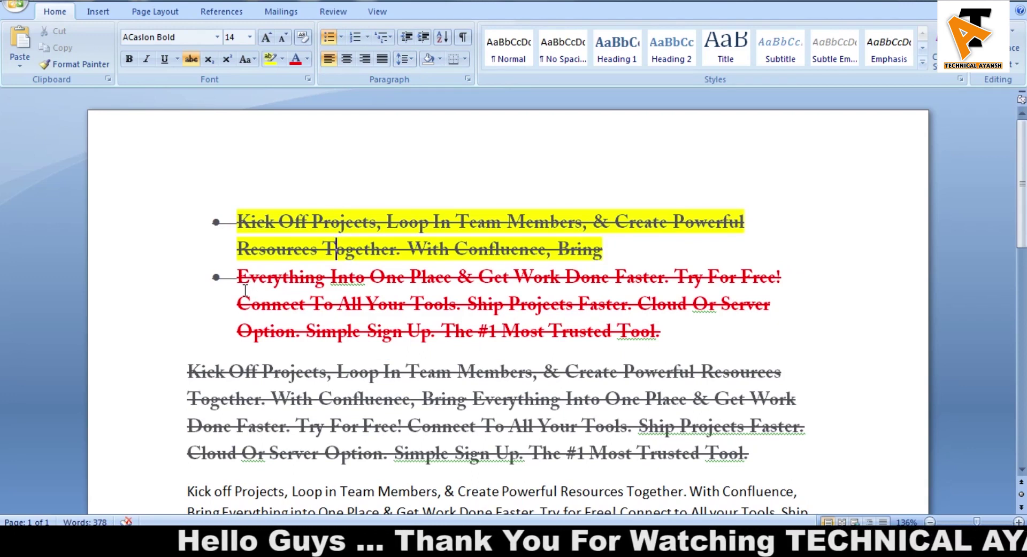
{"action": "left_click", "coordinate": [355, 37]}
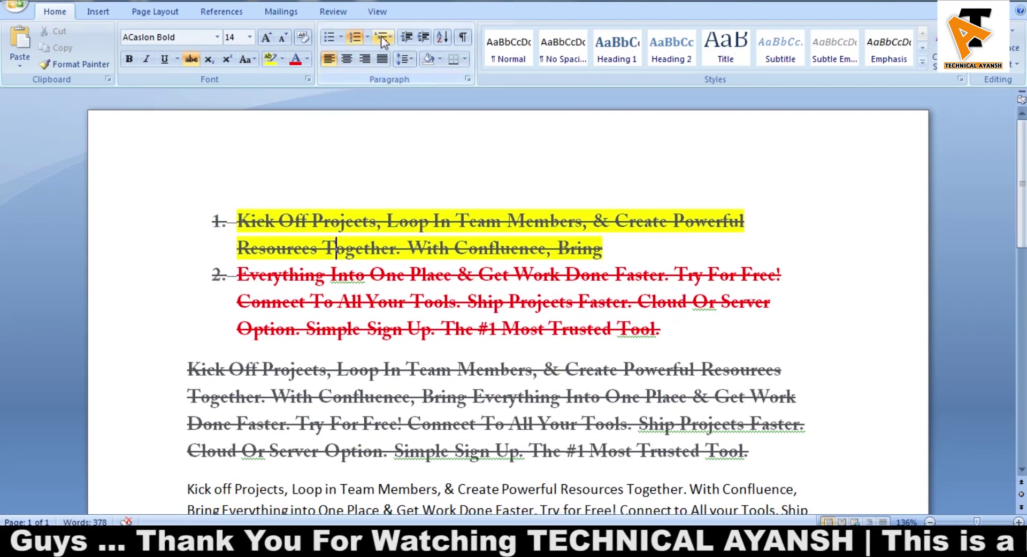
Step: Add a line after item 2, undo it, and browse the multilevel list styles
{"action": "left_click", "coordinate": [691, 318]}
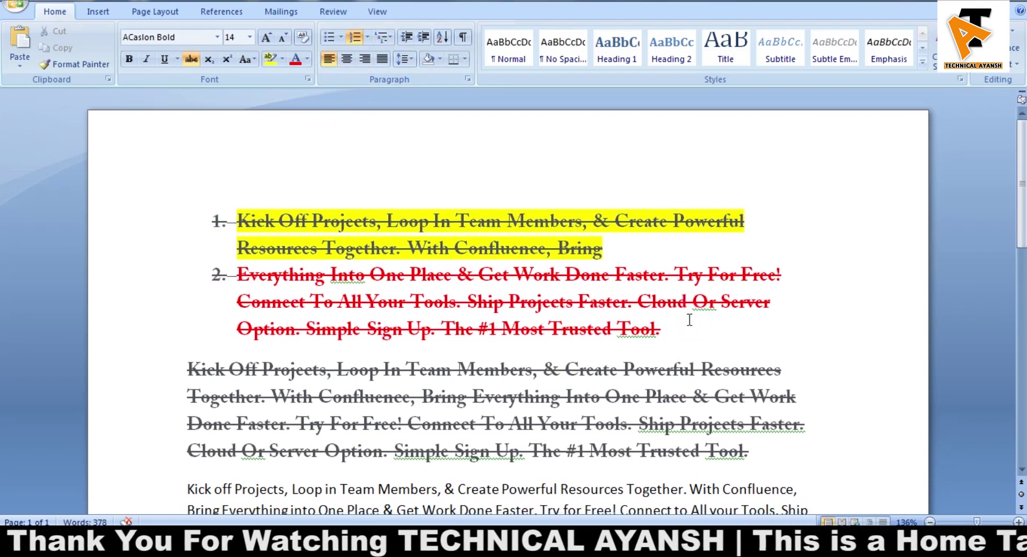
{"action": "key", "text": "Return"}
{"action": "key", "text": "Return"}
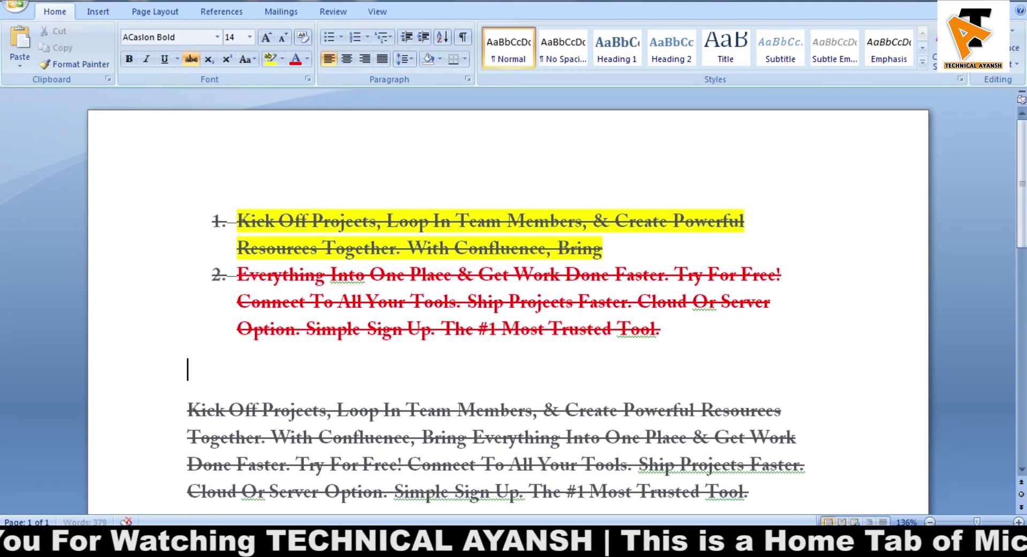
{"action": "key", "text": "ctrl+z"}
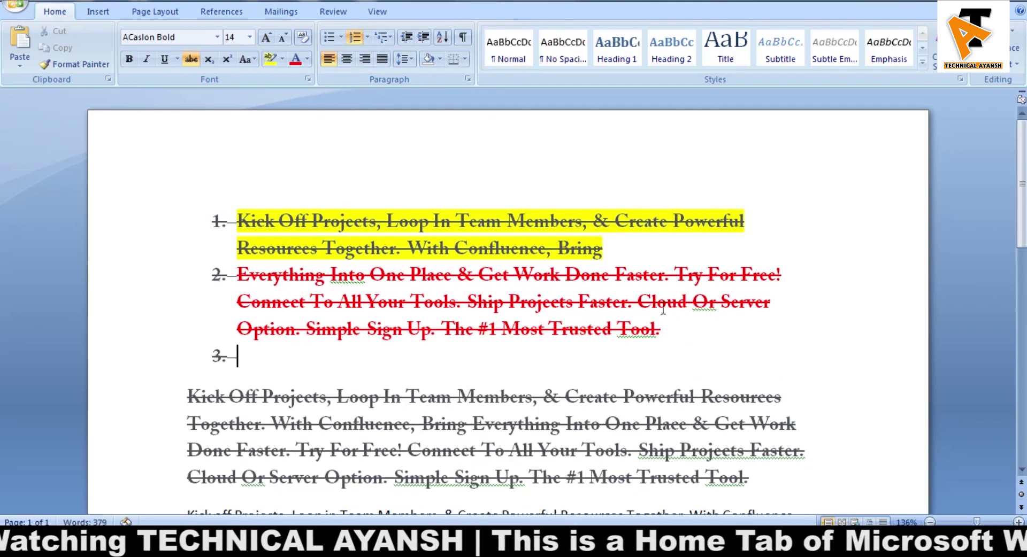
{"action": "left_click", "coordinate": [386, 38]}
{"action": "left_click", "coordinate": [390, 41]}
{"action": "left_click", "coordinate": [391, 41]}
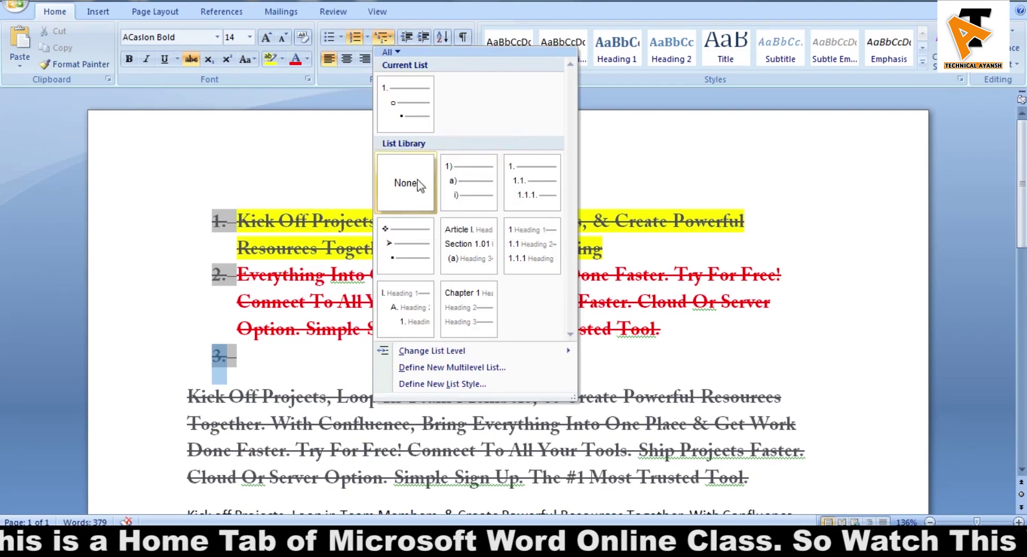
{"action": "left_click", "coordinate": [673, 252]}
Step: Remove numbering from items 1 and 2 and delete the empty numbered line
{"action": "left_click_drag", "start_coordinate": [182, 214], "coordinate": [754, 338]}
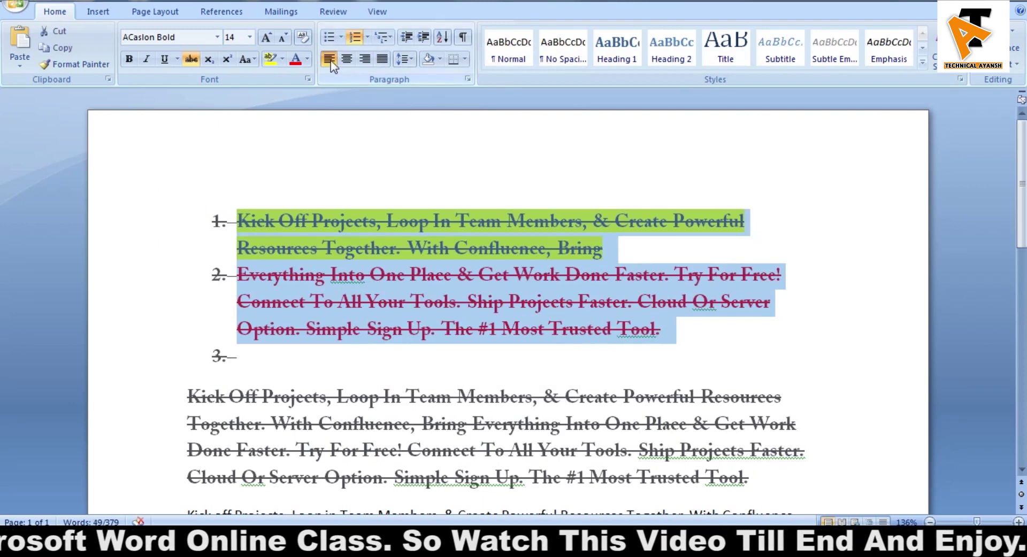
{"action": "left_click", "coordinate": [353, 36]}
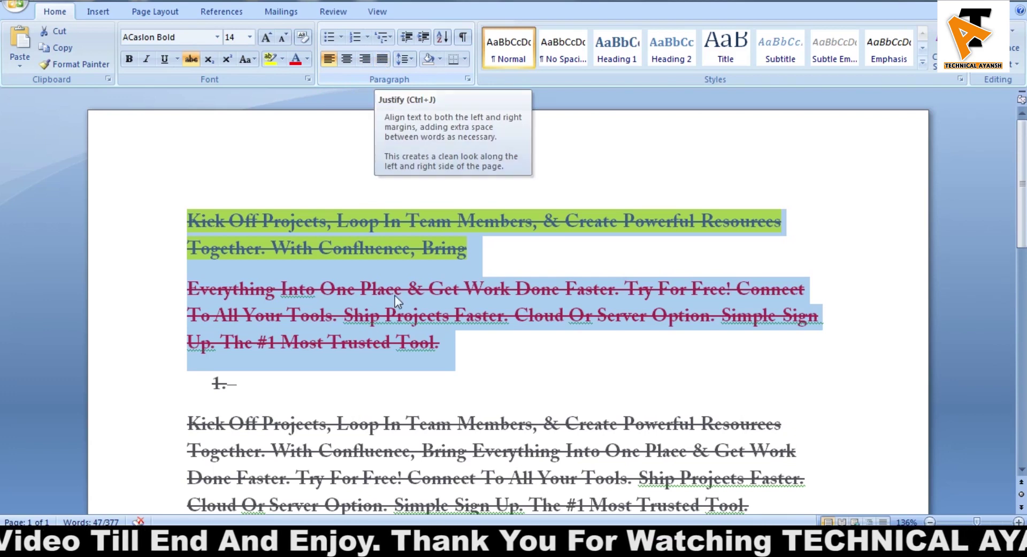
{"action": "left_click", "coordinate": [393, 312]}
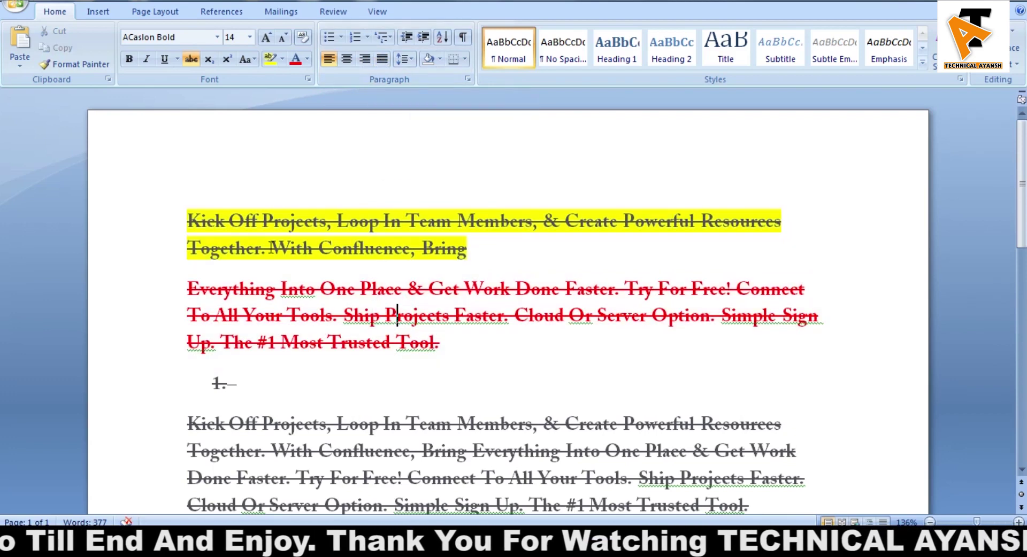
{"action": "left_click", "coordinate": [204, 378]}
{"action": "key", "text": "shift+Up"}
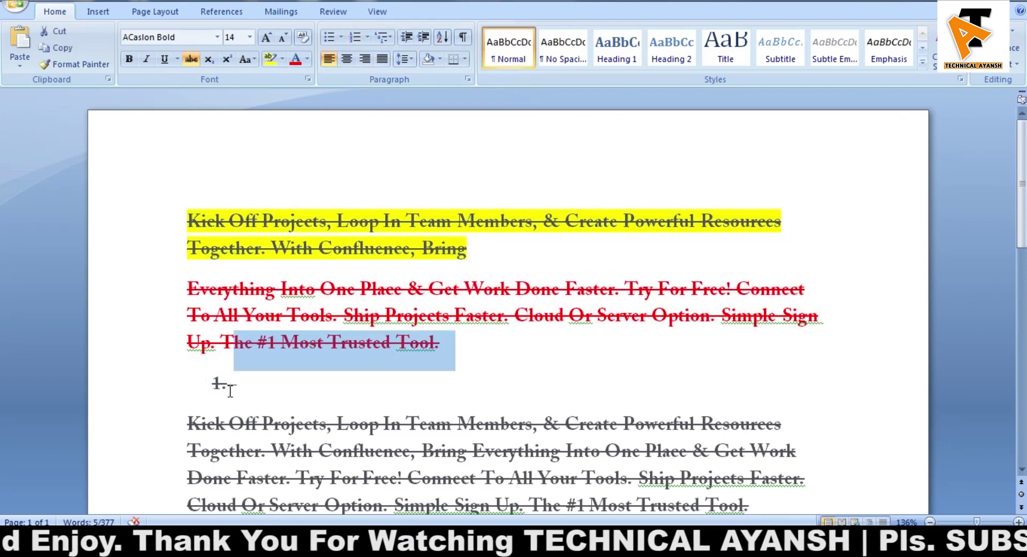
{"action": "key", "text": "ctrl+z"}
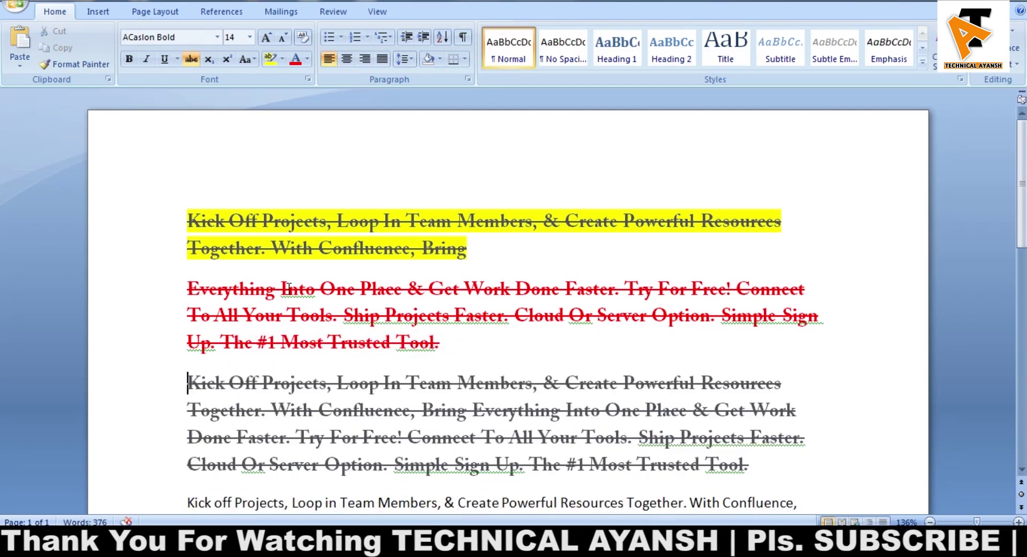
Step: Try justify, left, center and right alignment on the top three paragraphs, ending left-aligned
{"action": "left_click_drag", "start_coordinate": [172, 219], "coordinate": [754, 438]}
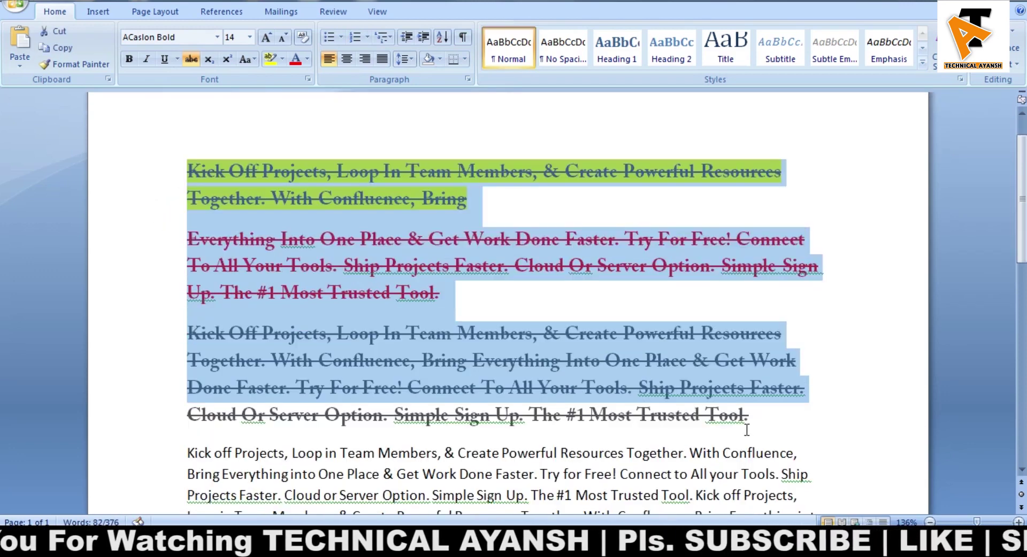
{"action": "left_click", "coordinate": [761, 424]}
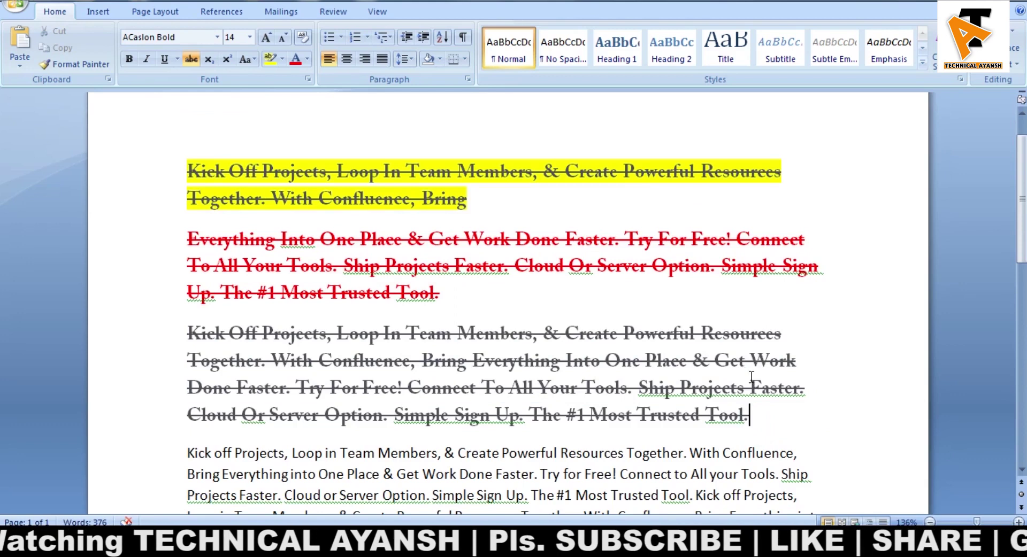
{"action": "left_click_drag", "start_coordinate": [751, 377], "coordinate": [197, 141]}
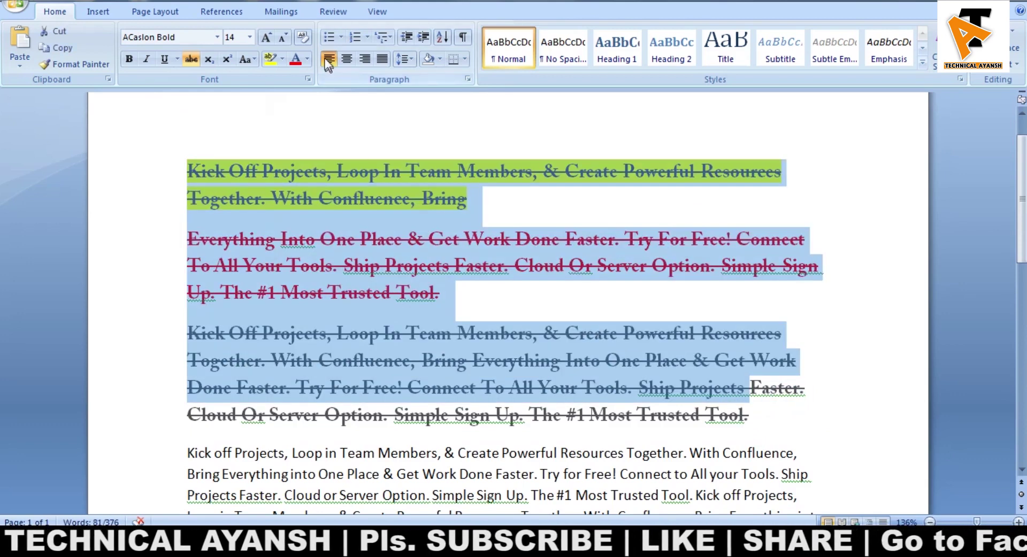
{"action": "key", "text": "ctrl+j"}
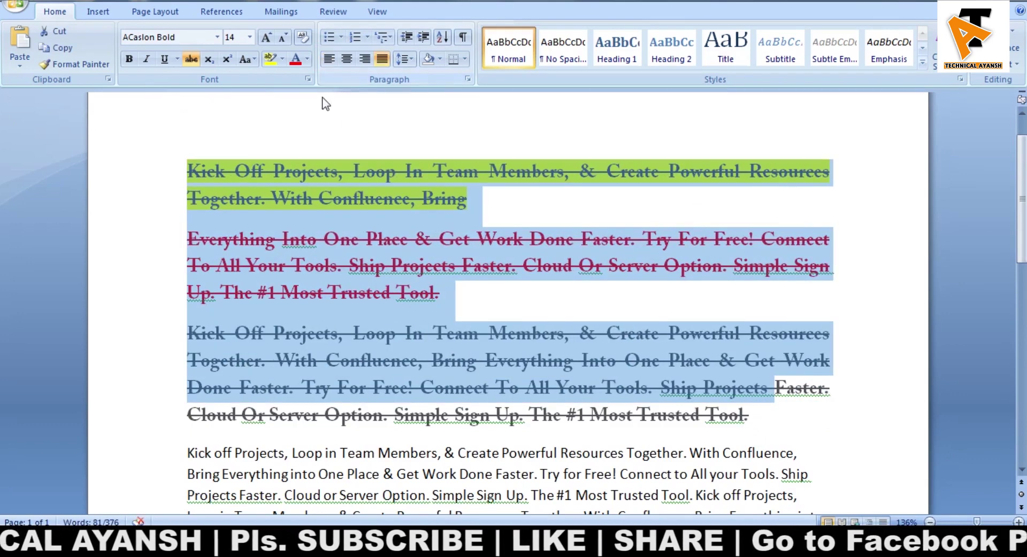
{"action": "key", "text": "ctrl+l"}
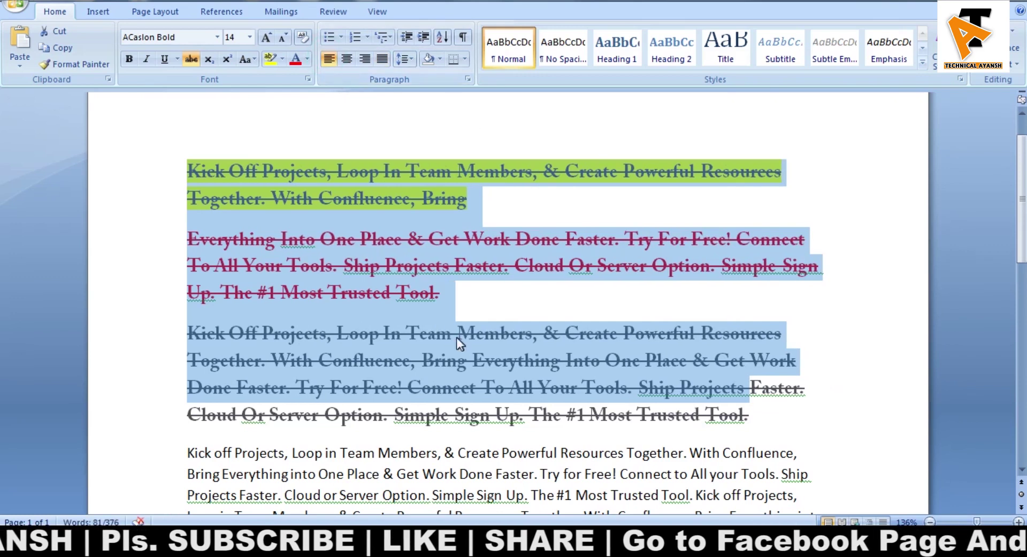
{"action": "left_click", "coordinate": [346, 59]}
{"action": "left_click", "coordinate": [588, 339]}
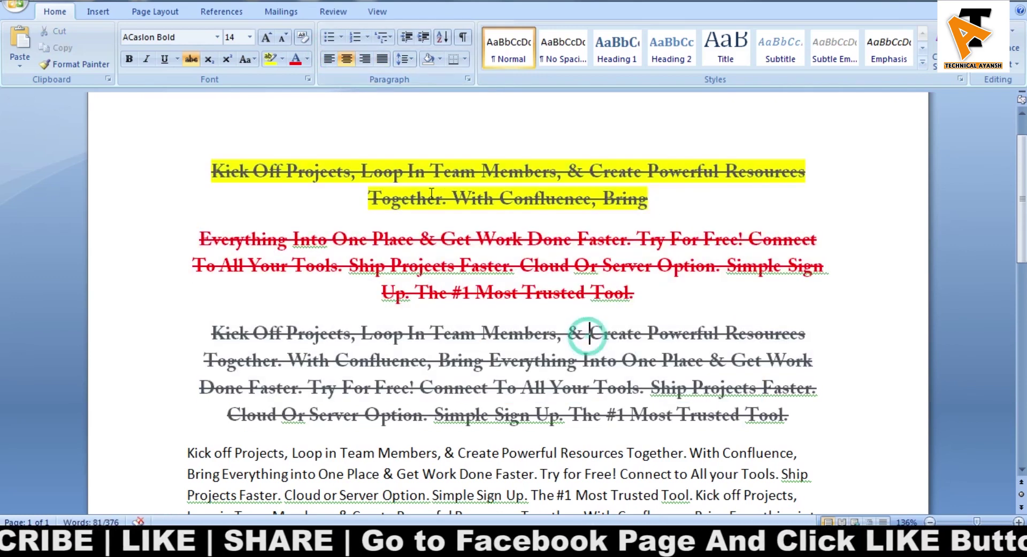
{"action": "mouse_move", "coordinate": [225, 163]}
{"action": "left_mouse_down"}
{"action": "mouse_move", "coordinate": [811, 406]}
{"action": "mouse_move", "coordinate": [803, 420]}
{"action": "left_mouse_up"}
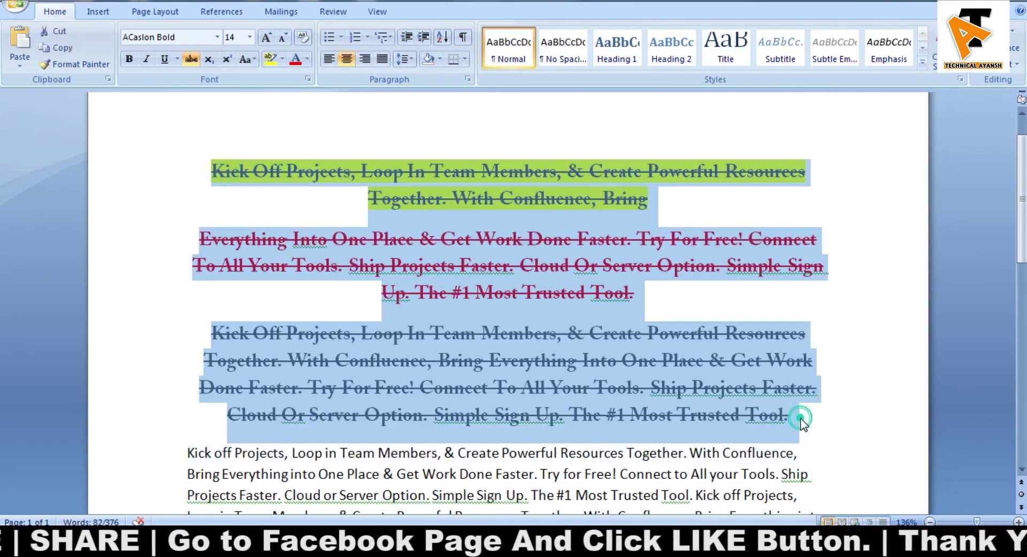
{"action": "left_click", "coordinate": [366, 58]}
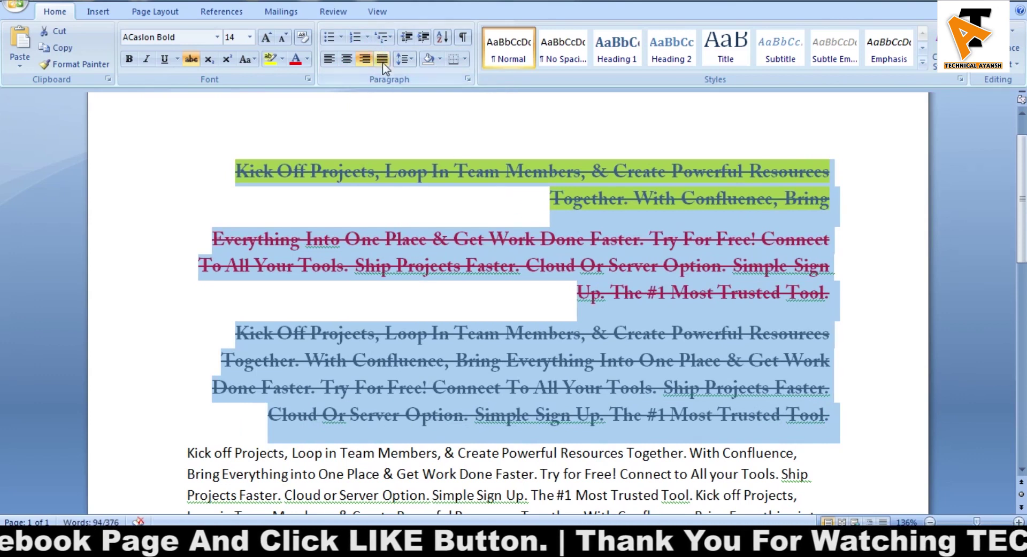
{"action": "key", "text": "ctrl+l"}
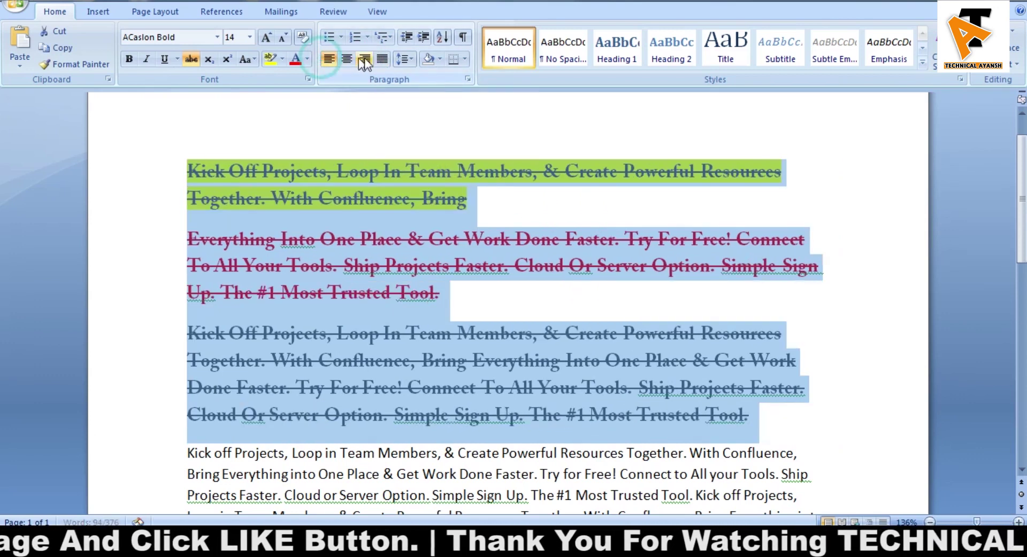
{"action": "left_click", "coordinate": [529, 294]}
Step: Join the paragraphs at 'Bring' and 'Tool.' into one and justify it
{"action": "left_click", "coordinate": [523, 213]}
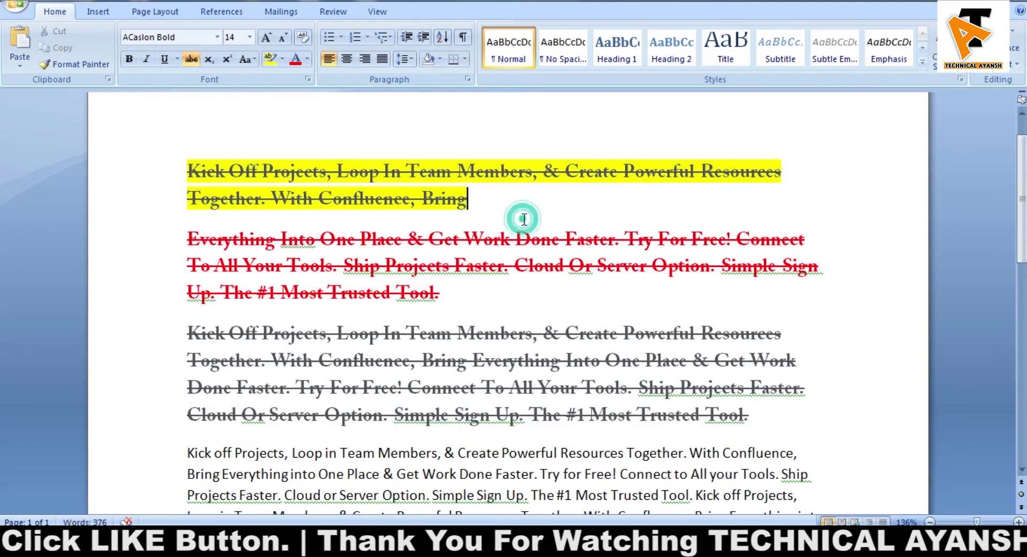
{"action": "key", "text": "Delete"}
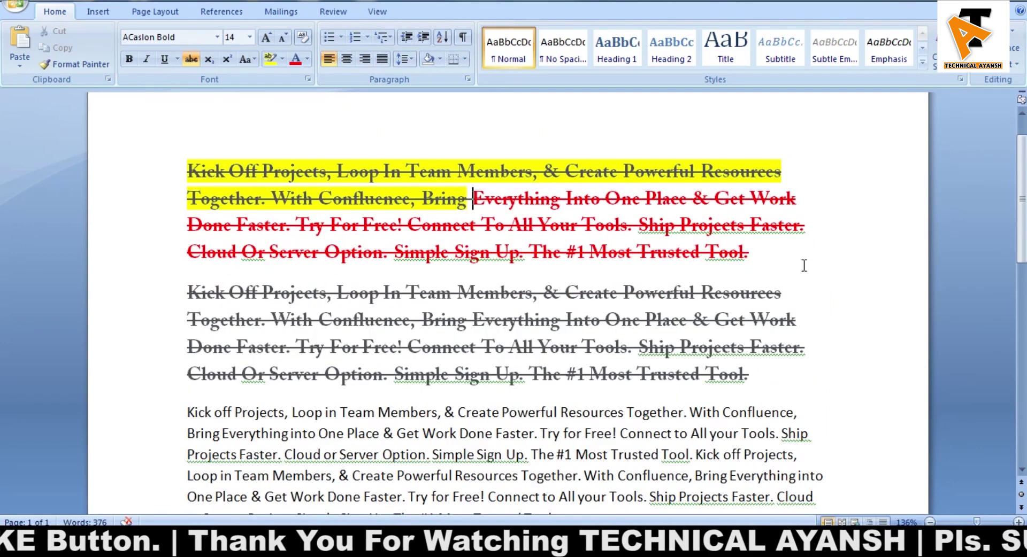
{"action": "left_click", "coordinate": [754, 255]}
{"action": "key", "text": "Delete"}
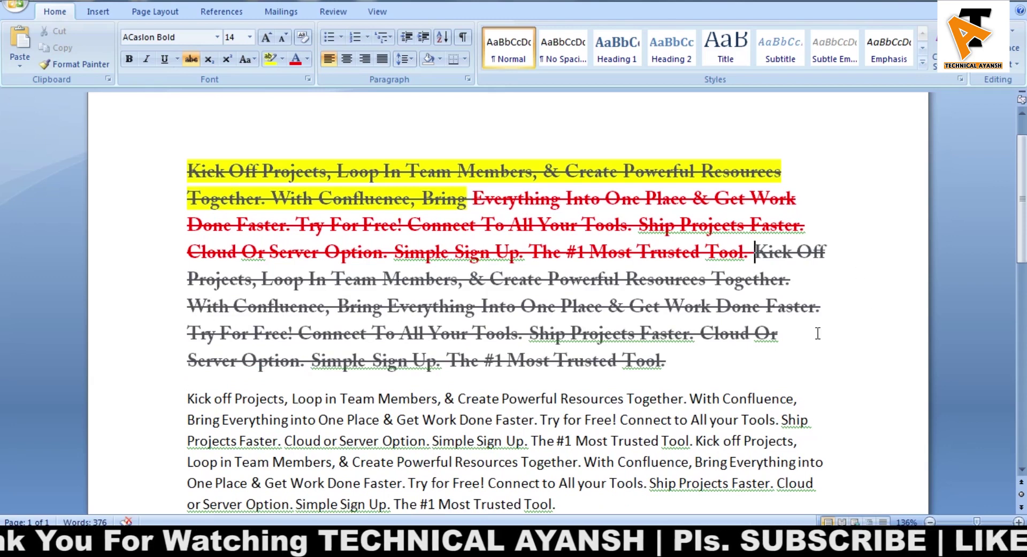
{"action": "left_click", "coordinate": [383, 59]}
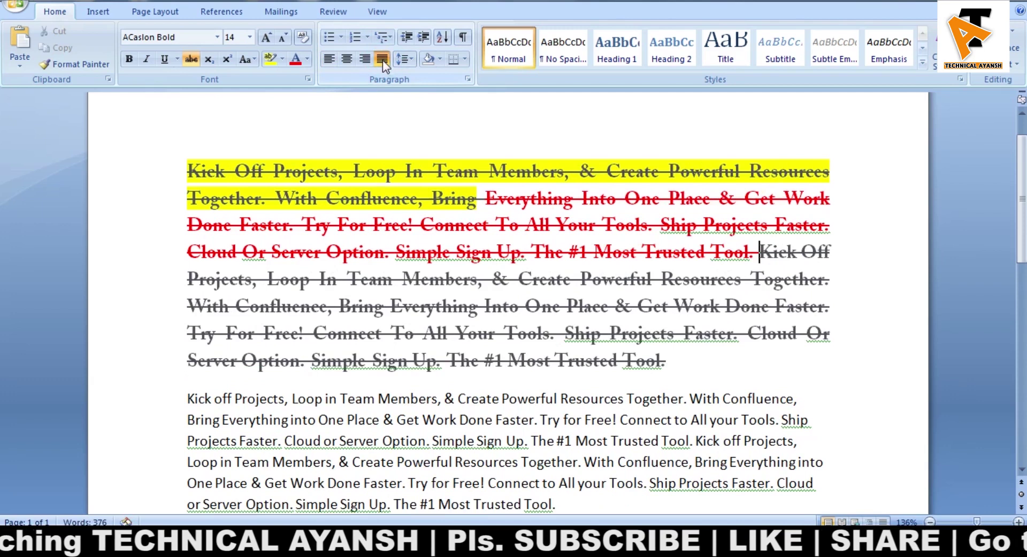
{"action": "triple_click", "coordinate": [690, 363]}
Step: Break the paragraph after 'Members,' so the opening phrase sits on its own line
{"action": "left_click", "coordinate": [598, 252]}
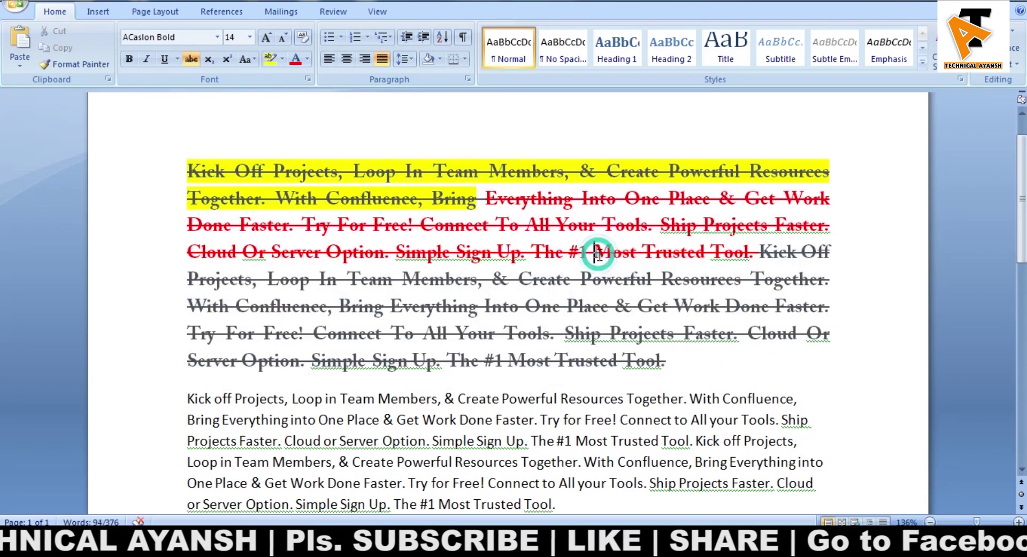
{"action": "triple_click", "coordinate": [677, 361]}
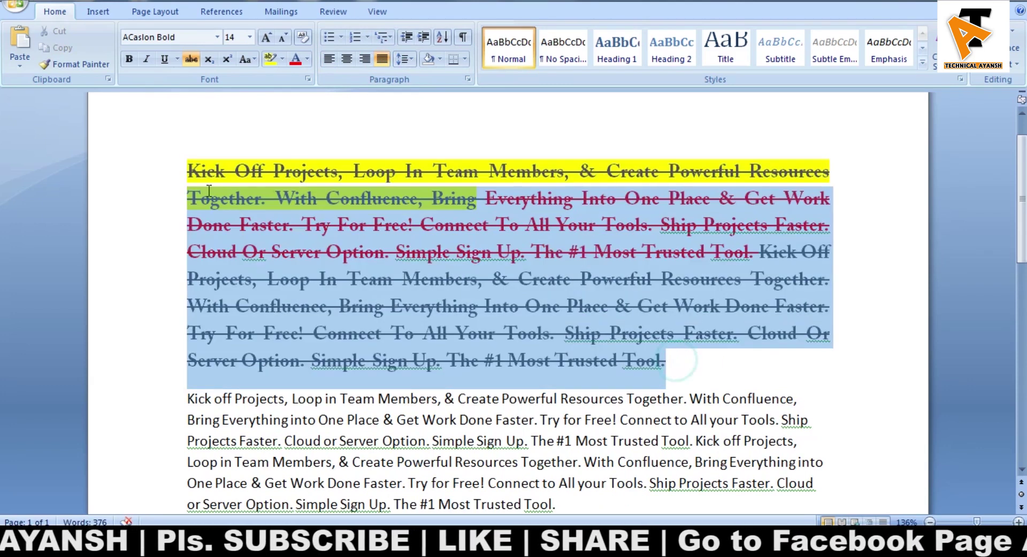
{"action": "left_click", "coordinate": [465, 225]}
{"action": "key", "text": "Return"}
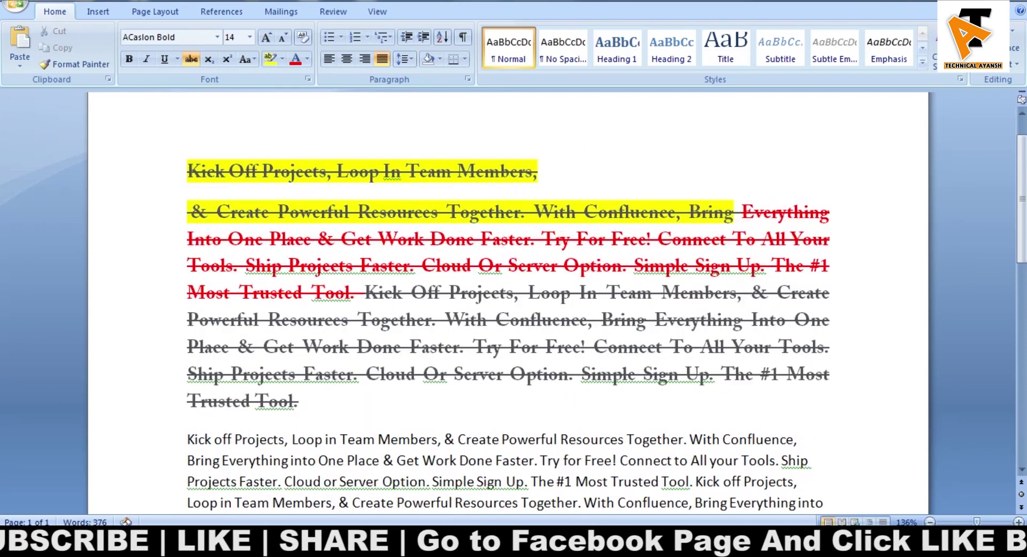
Step: Select all the document text and turn off strikethrough
{"action": "key", "text": "ctrl+a"}
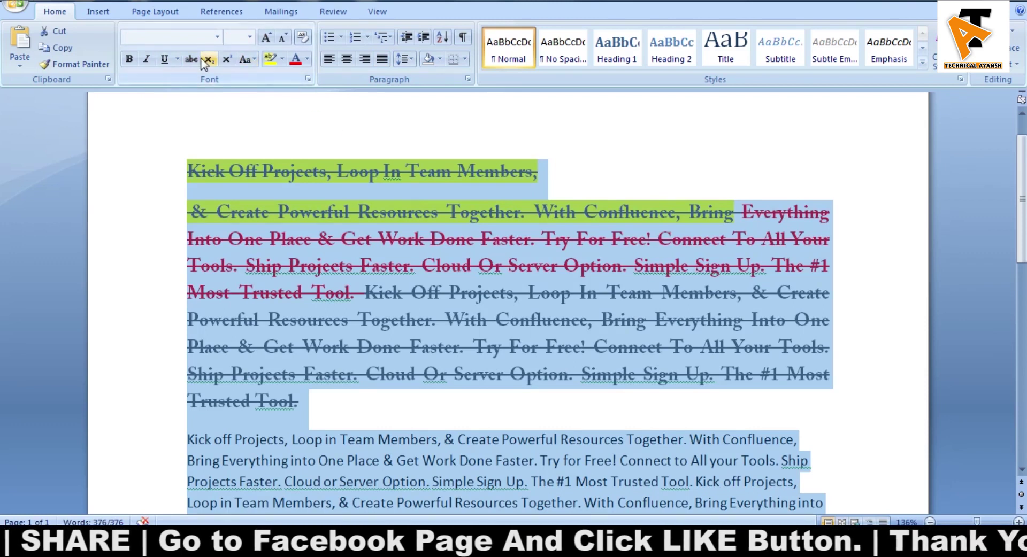
{"action": "left_click", "coordinate": [192, 60]}
{"action": "left_click", "coordinate": [438, 271]}
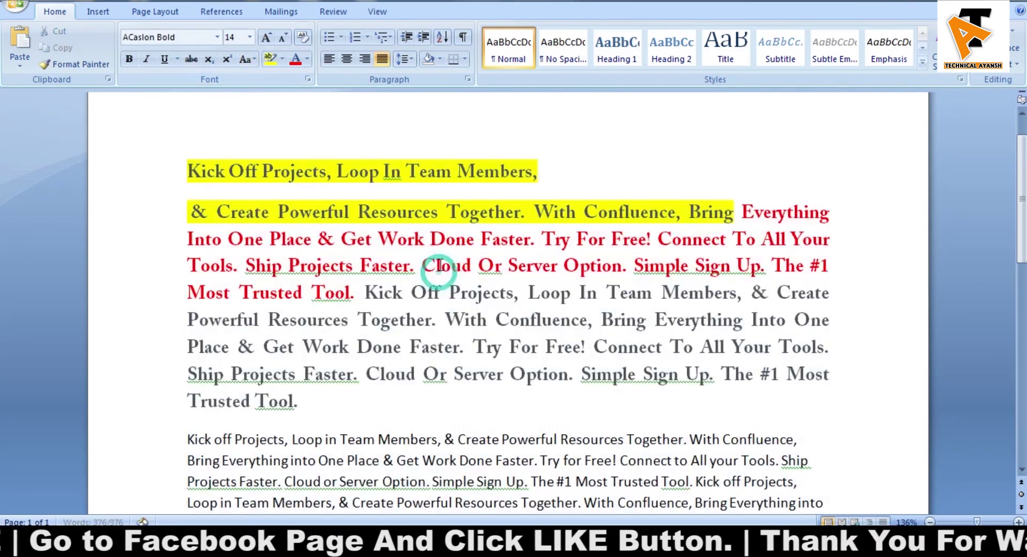
{"action": "left_click", "coordinate": [459, 174]}
Step: Try Normal and No Spacing on the 'Kick Off Projects, Loop In Team Members,' line, then apply Heading 1
{"action": "left_click", "coordinate": [530, 47]}
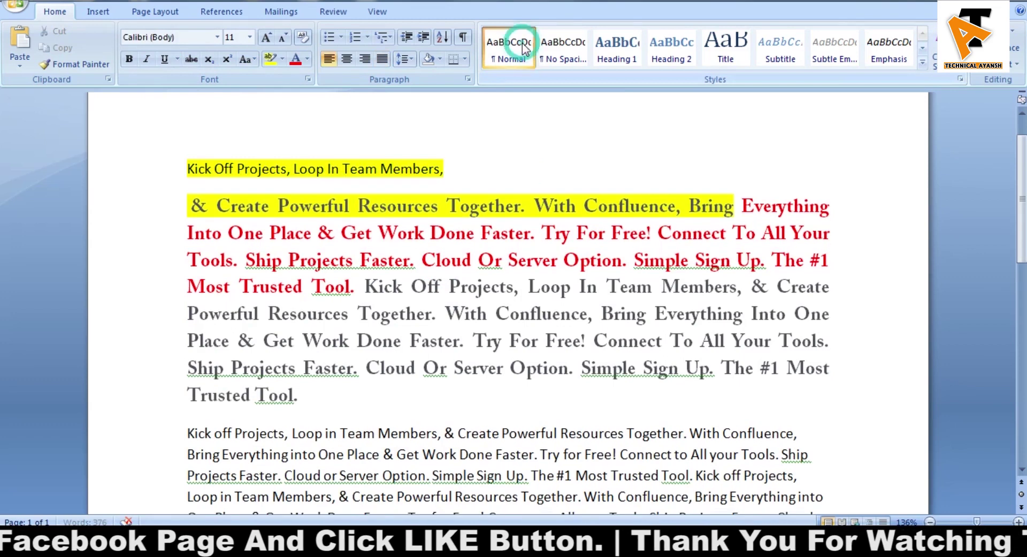
{"action": "left_click", "coordinate": [554, 53]}
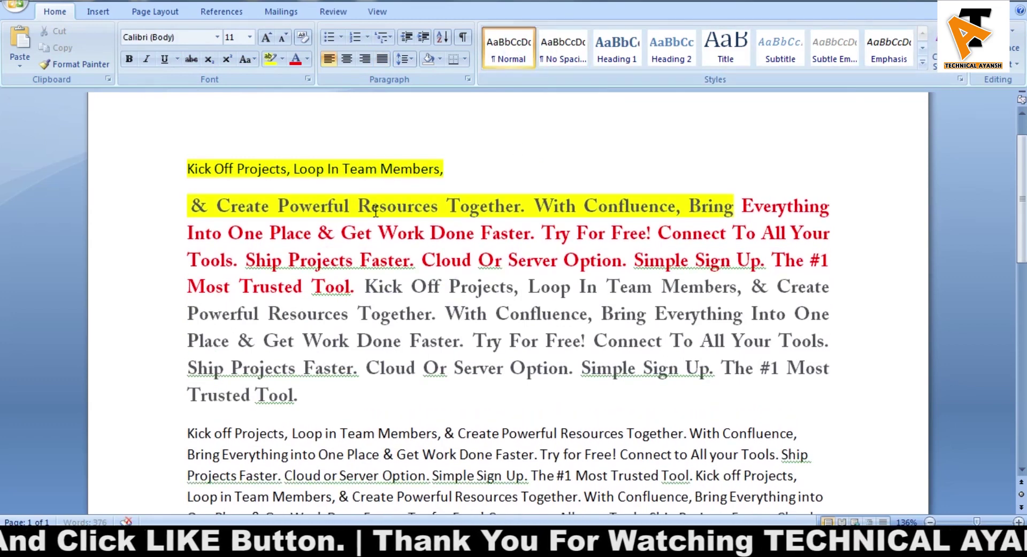
{"action": "left_click", "coordinate": [558, 51]}
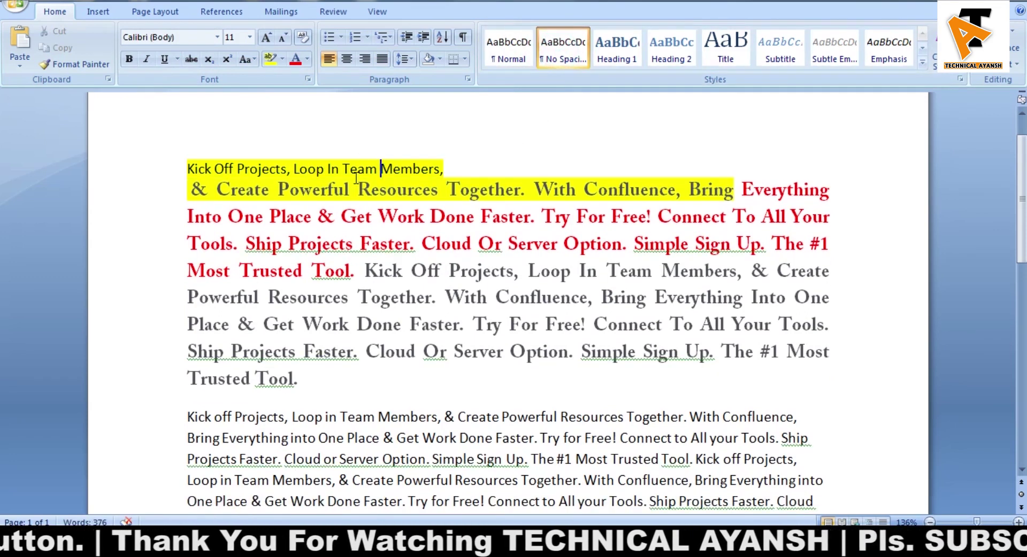
{"action": "left_click", "coordinate": [617, 49]}
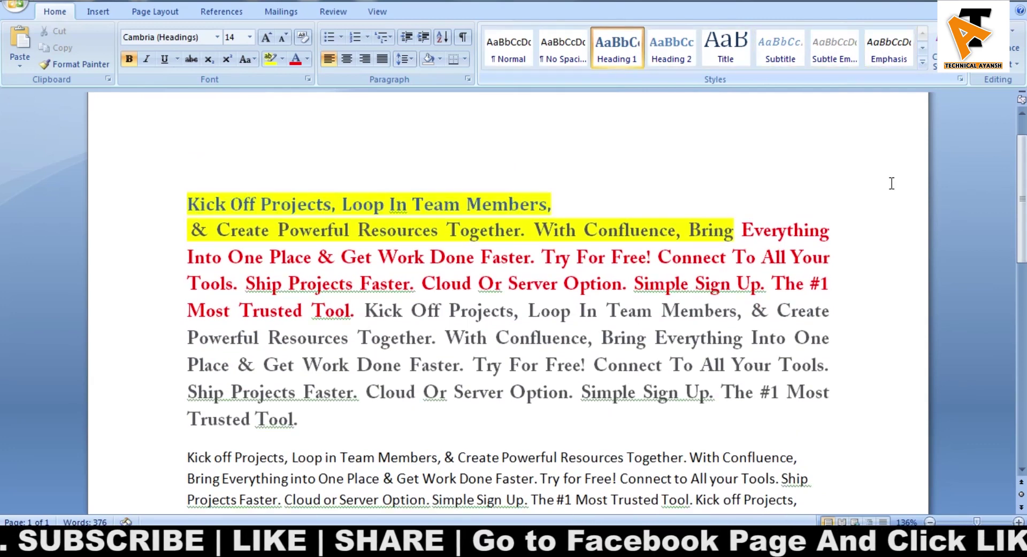
{"action": "left_click", "coordinate": [762, 228]}
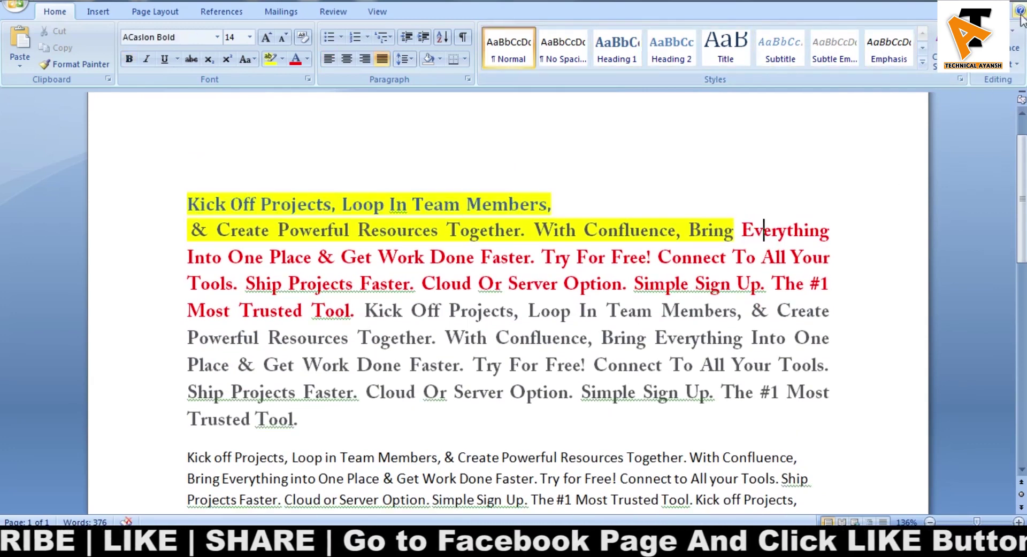
Step: Look through the Style Set choices without changing them, then open Find and Replace
{"action": "left_click", "coordinate": [944, 48]}
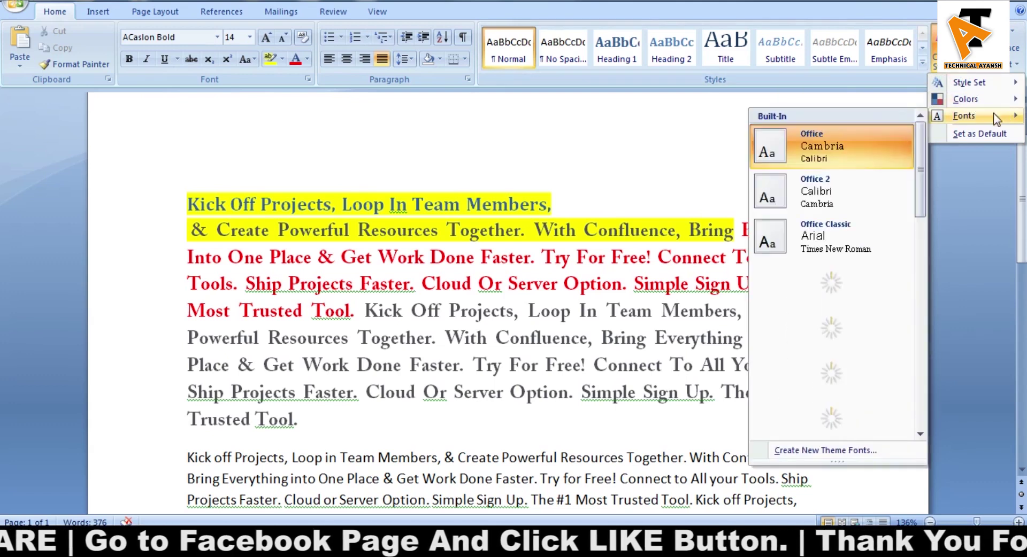
{"action": "mouse_move", "coordinate": [970, 82]}
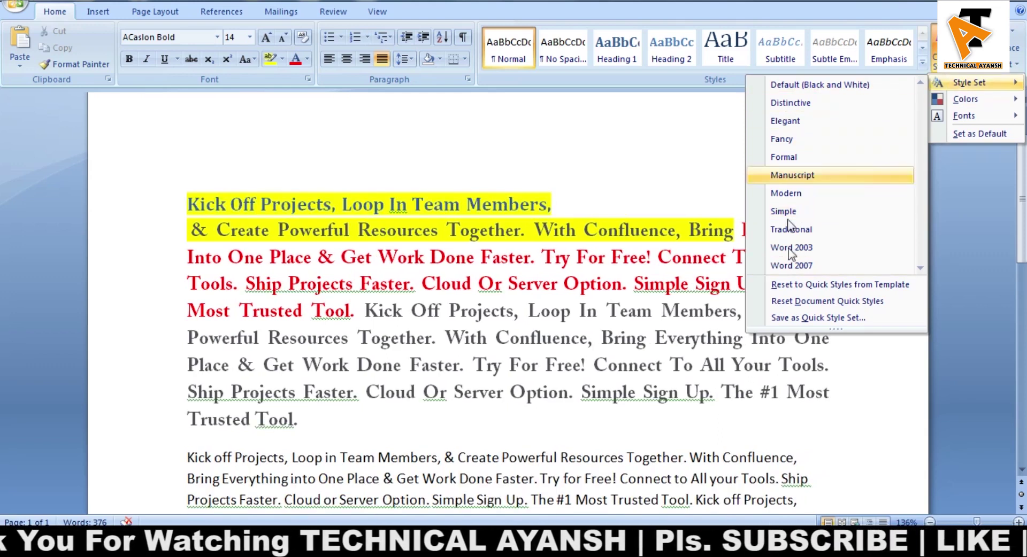
{"action": "left_click", "coordinate": [621, 156]}
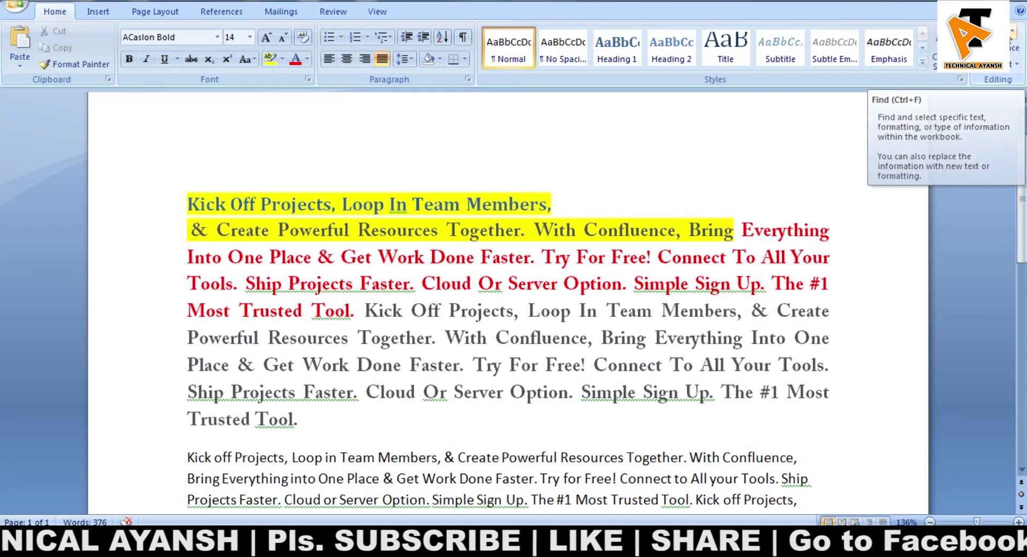
{"action": "left_click", "coordinate": [1012, 37]}
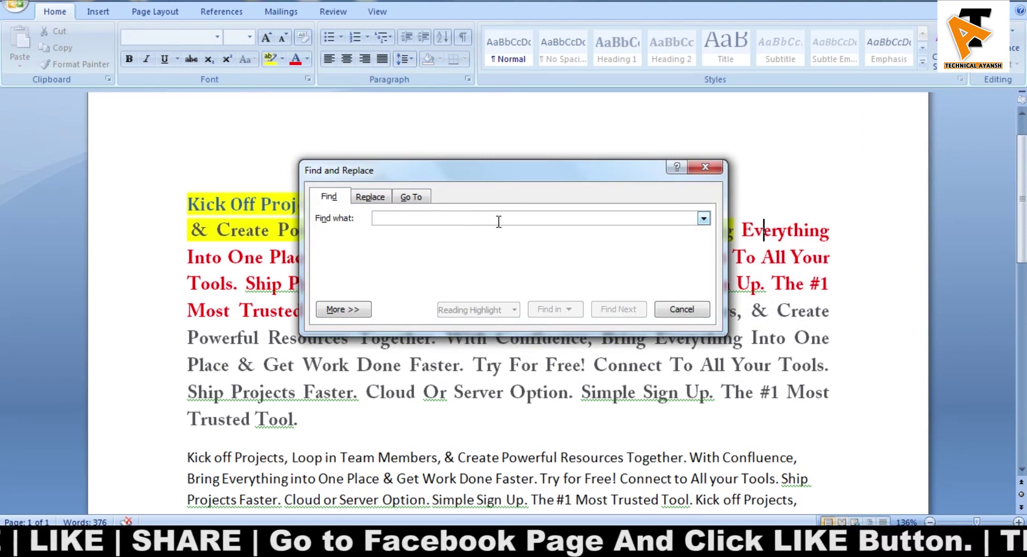
Step: Search for 'server' and step through its matches with Find Next
{"action": "type", "text": "server"}
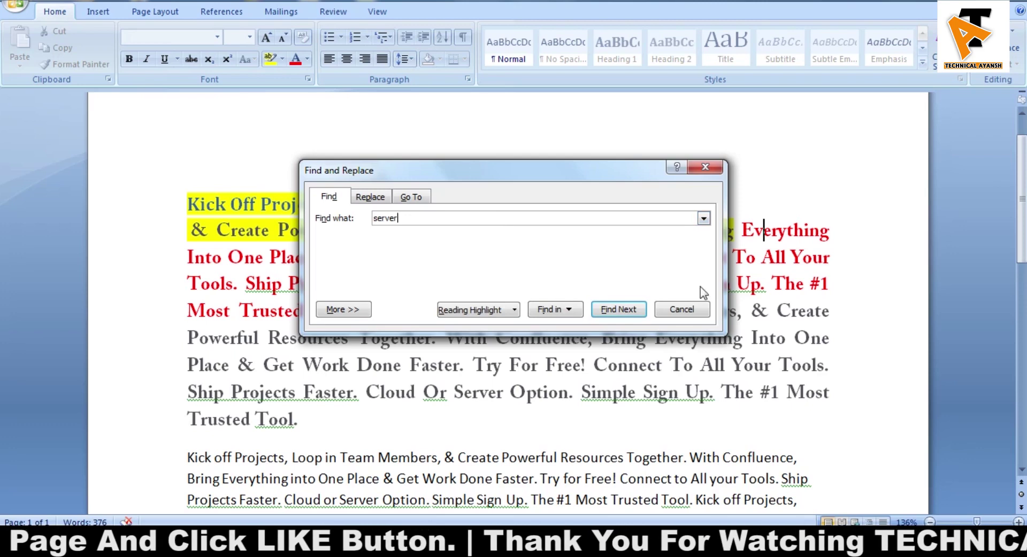
{"action": "left_click", "coordinate": [620, 311]}
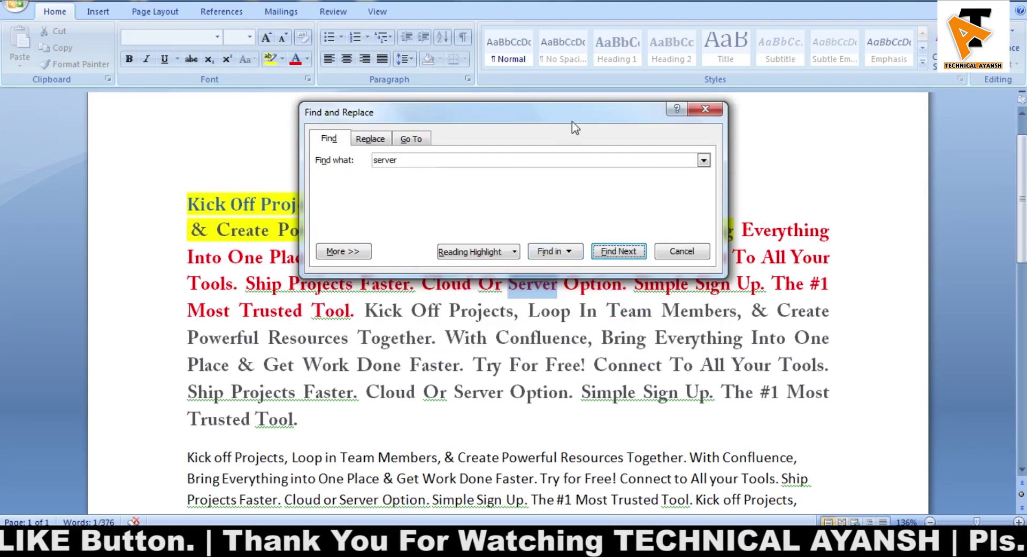
{"action": "left_click_drag", "start_coordinate": [585, 107], "coordinate": [849, 80]}
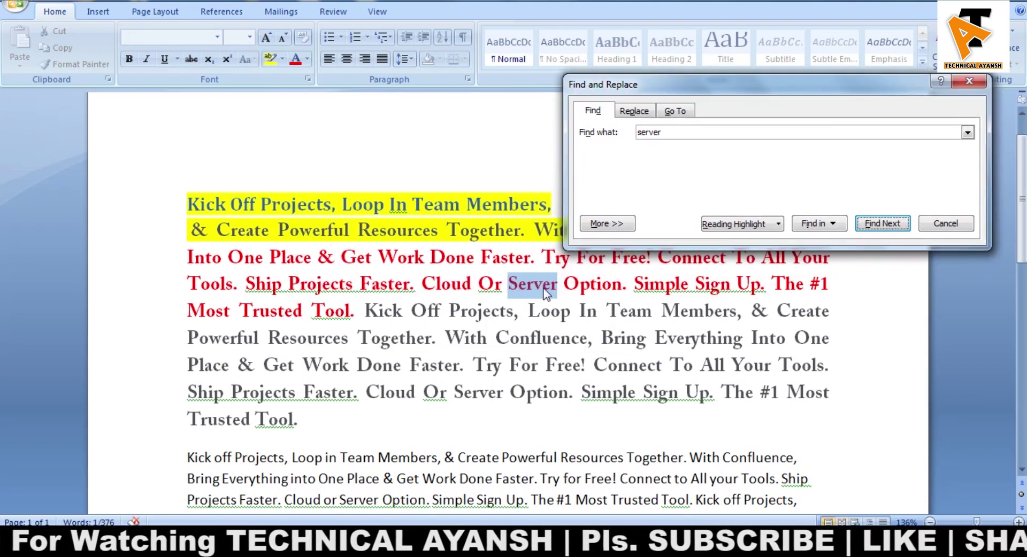
{"action": "left_click", "coordinate": [883, 224]}
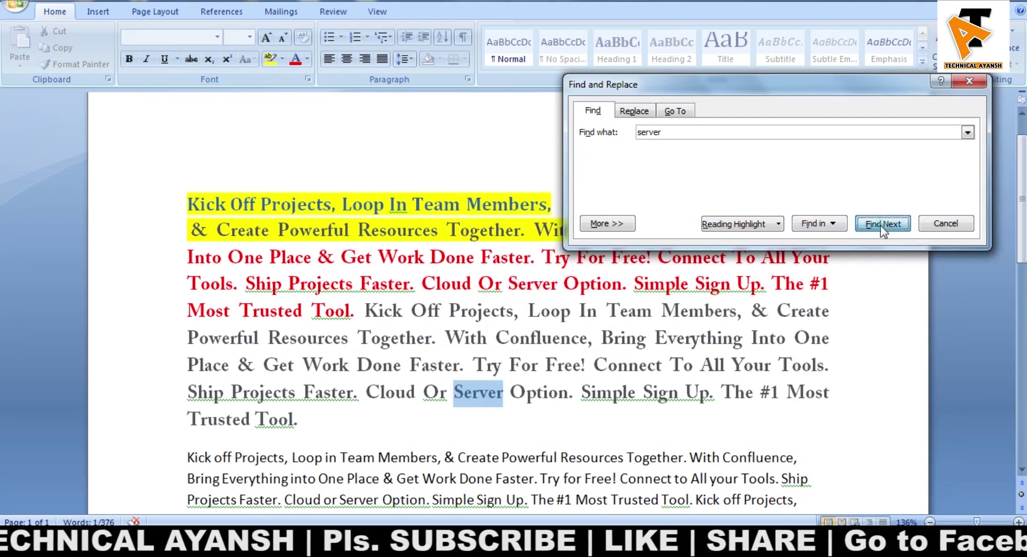
{"action": "left_click", "coordinate": [882, 224]}
{"action": "left_click", "coordinate": [881, 224]}
{"action": "left_click", "coordinate": [881, 230]}
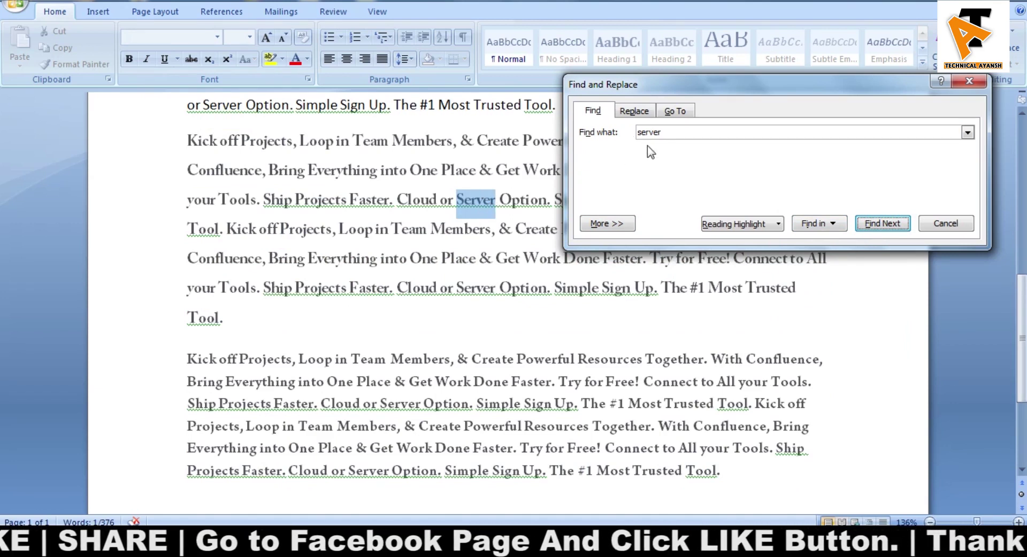
Step: On the Replace tab, replace two 'Server' matches with 'Computer' and close the dialog
{"action": "left_click", "coordinate": [634, 111]}
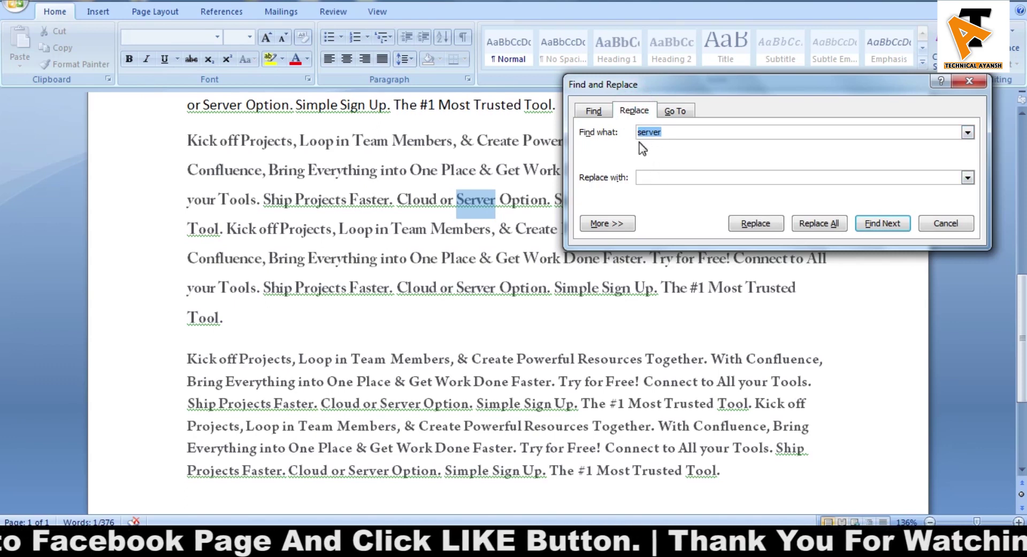
{"action": "left_click", "coordinate": [654, 177]}
{"action": "type", "text": "Computer"}
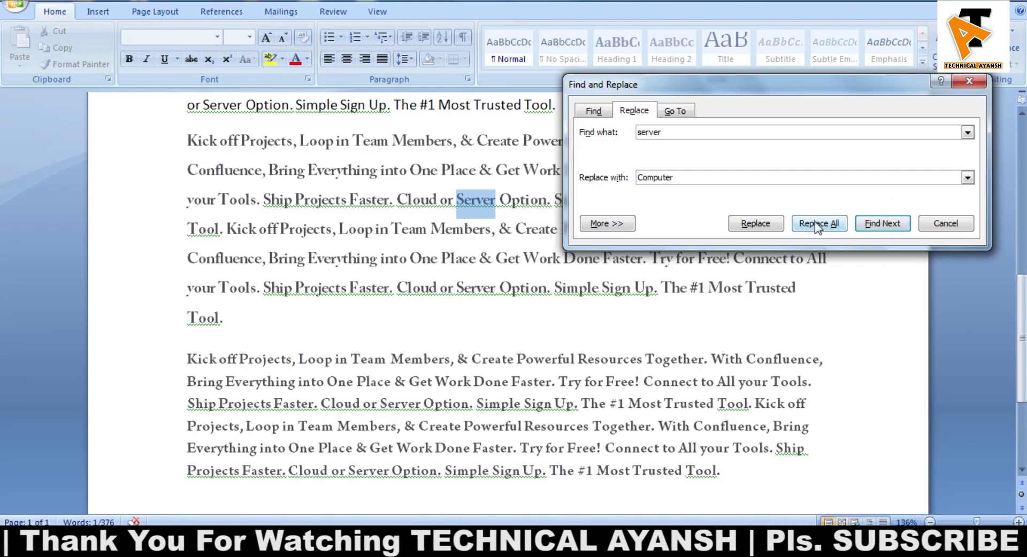
{"action": "left_click", "coordinate": [766, 220]}
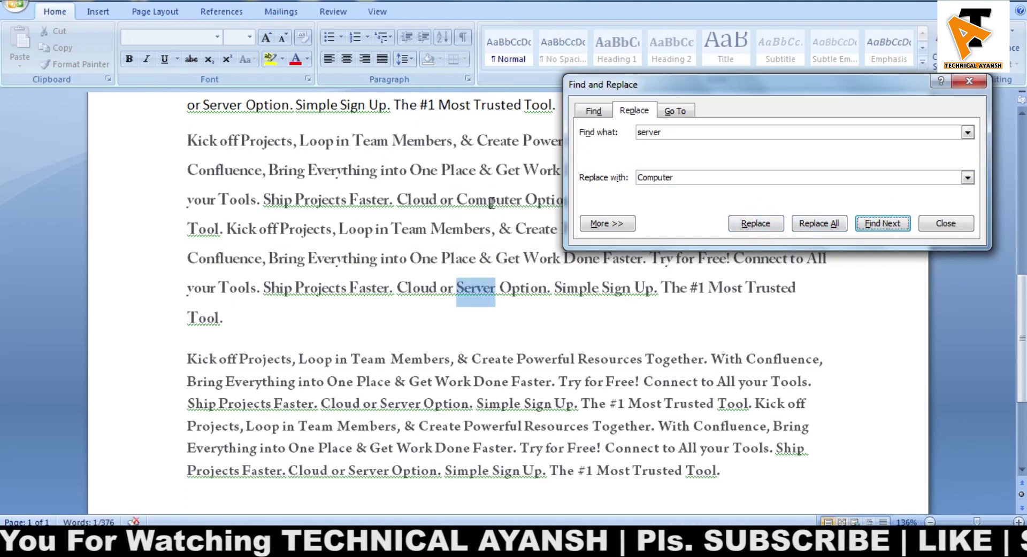
{"action": "left_click", "coordinate": [754, 224]}
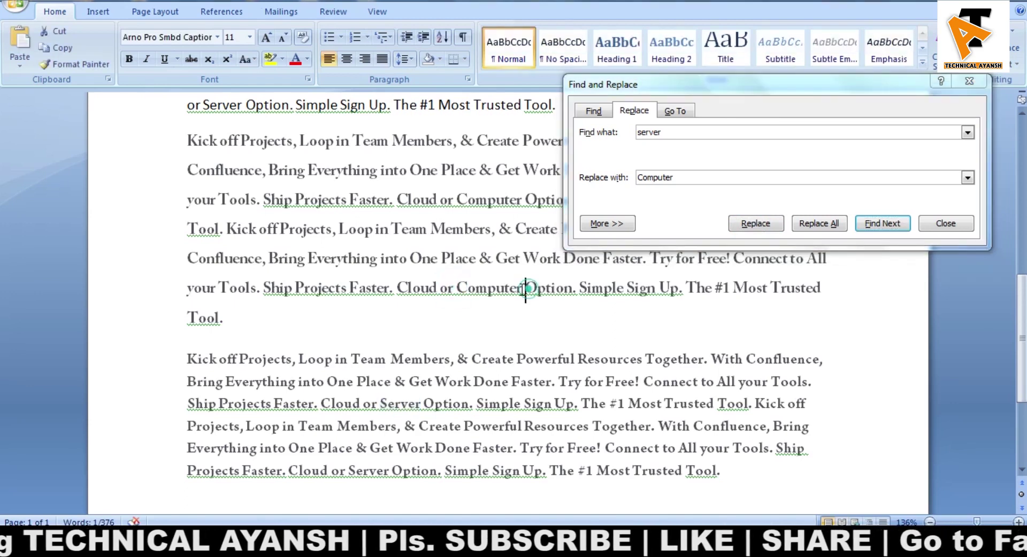
{"action": "left_click_drag", "start_coordinate": [524, 289], "coordinate": [456, 289]}
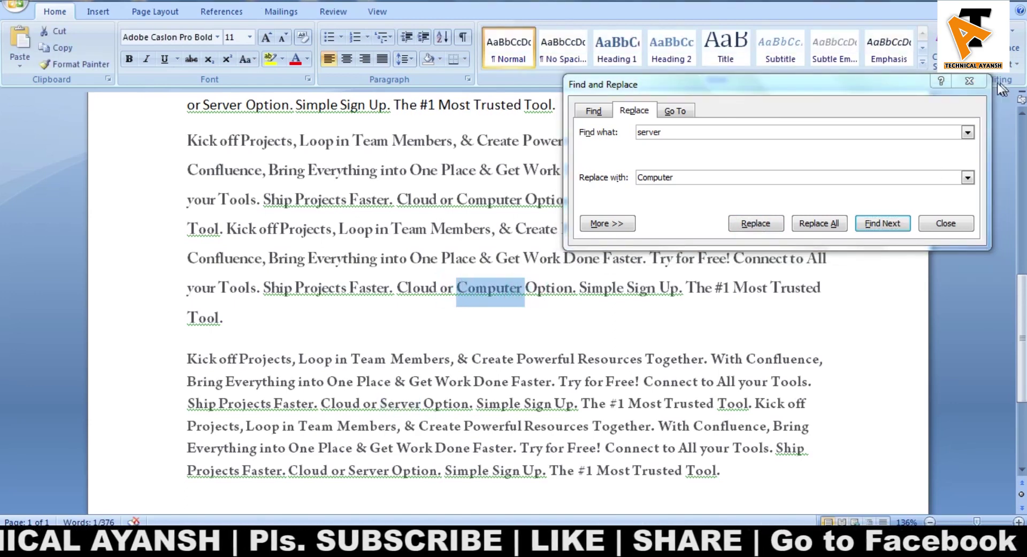
{"action": "left_click", "coordinate": [969, 81]}
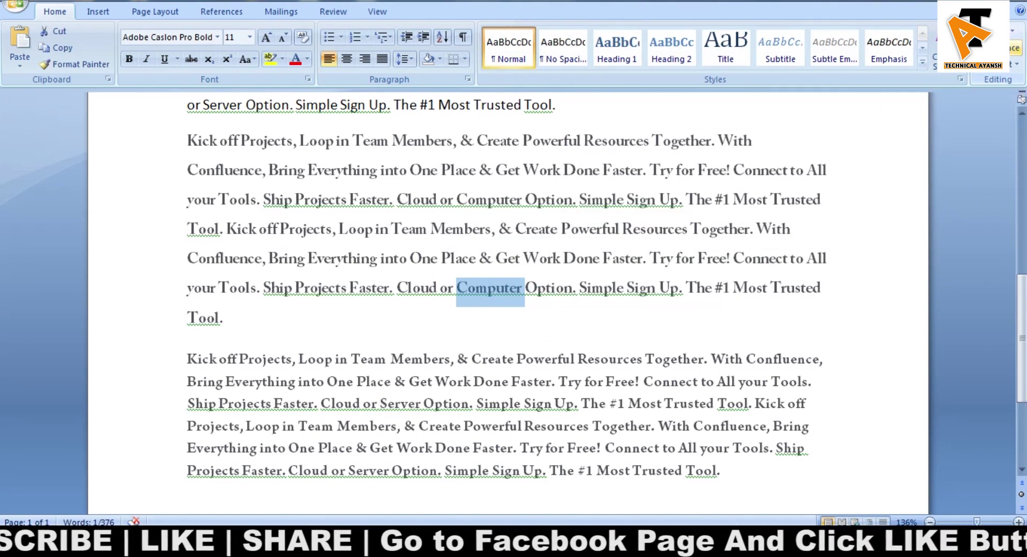
{"action": "left_click", "coordinate": [1012, 47]}
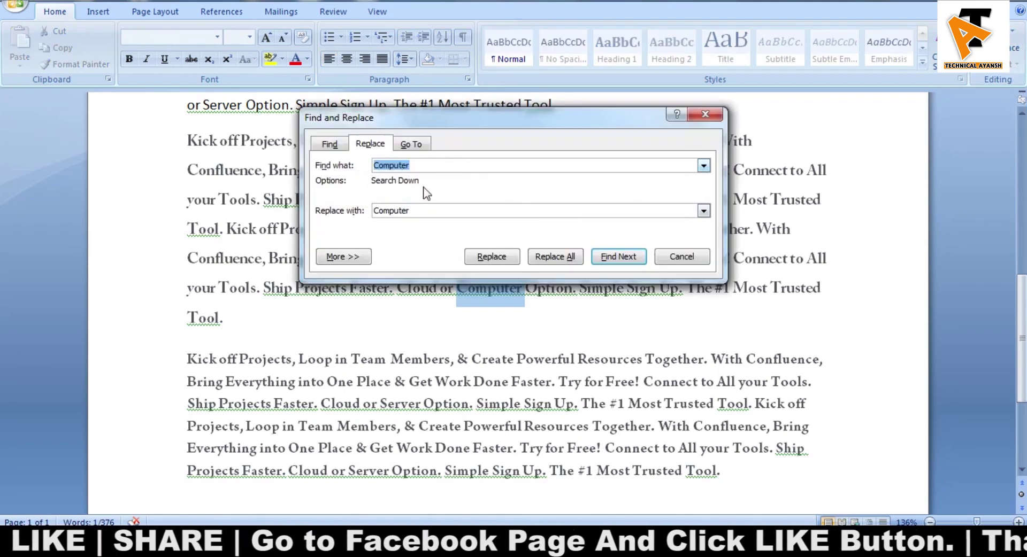
{"action": "left_click", "coordinate": [695, 258]}
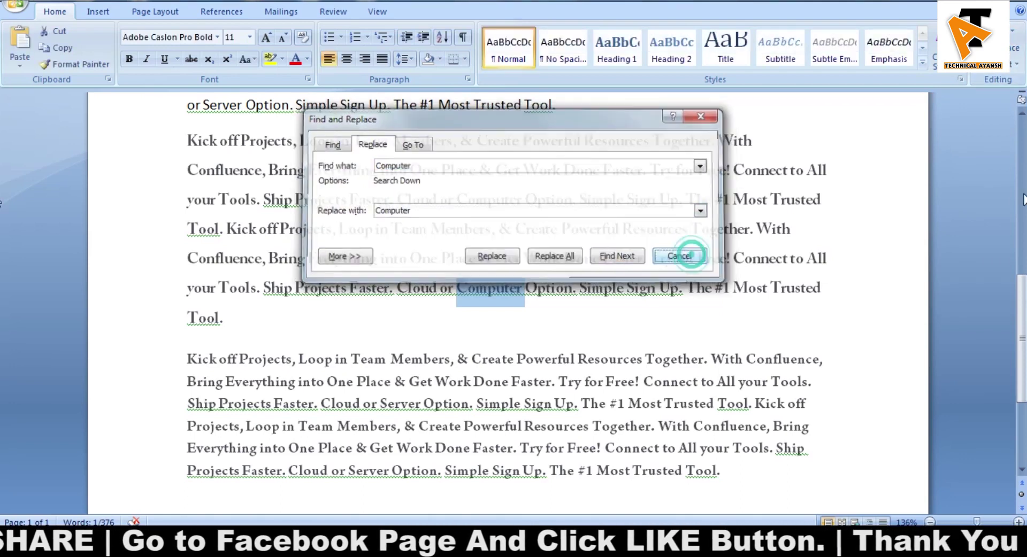
Step: Select the entire document's text with Select All
{"action": "left_click", "coordinate": [687, 293]}
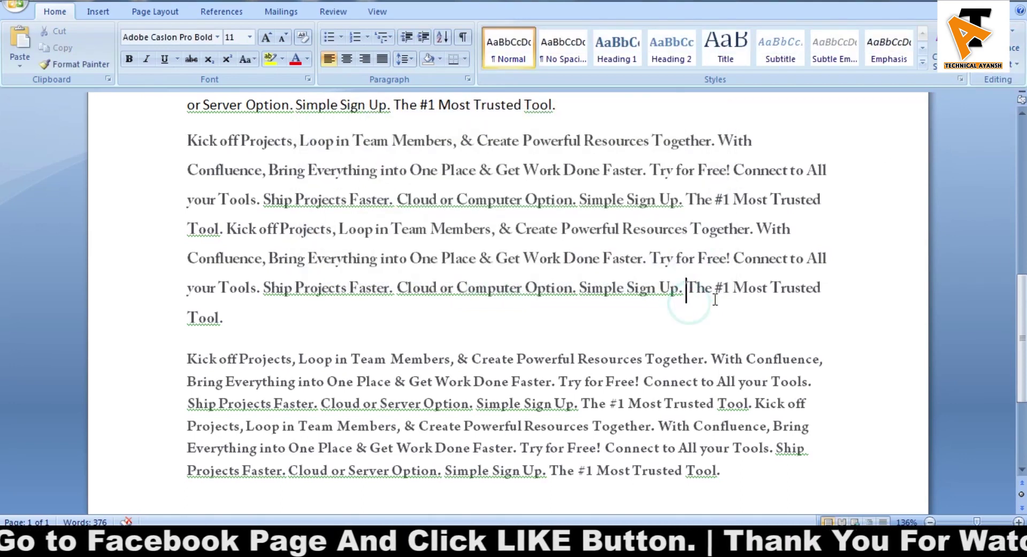
{"action": "left_click", "coordinate": [999, 65]}
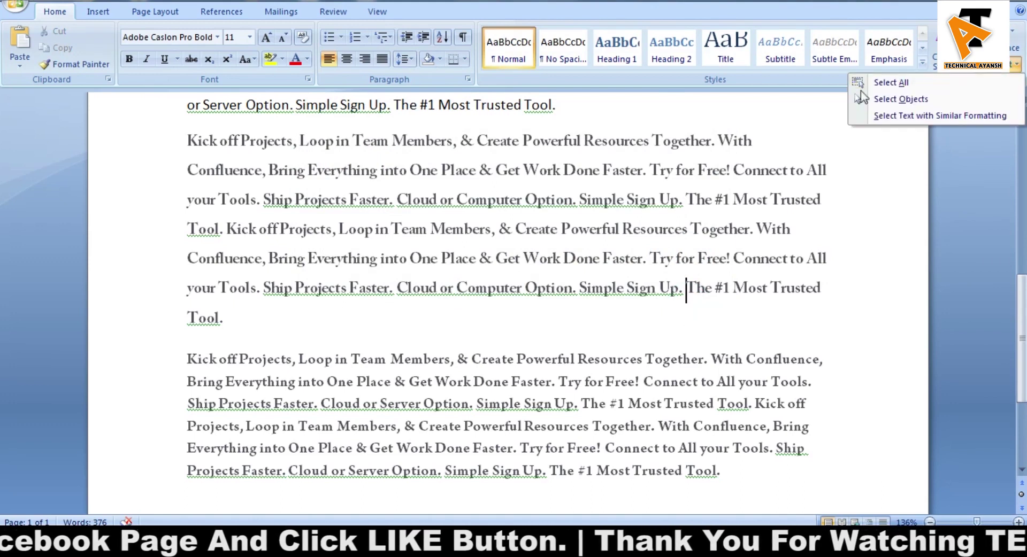
{"action": "left_click", "coordinate": [900, 83]}
{"action": "scroll", "coordinate": [491, 246], "scroll_direction": "up", "scroll_amount": 3}
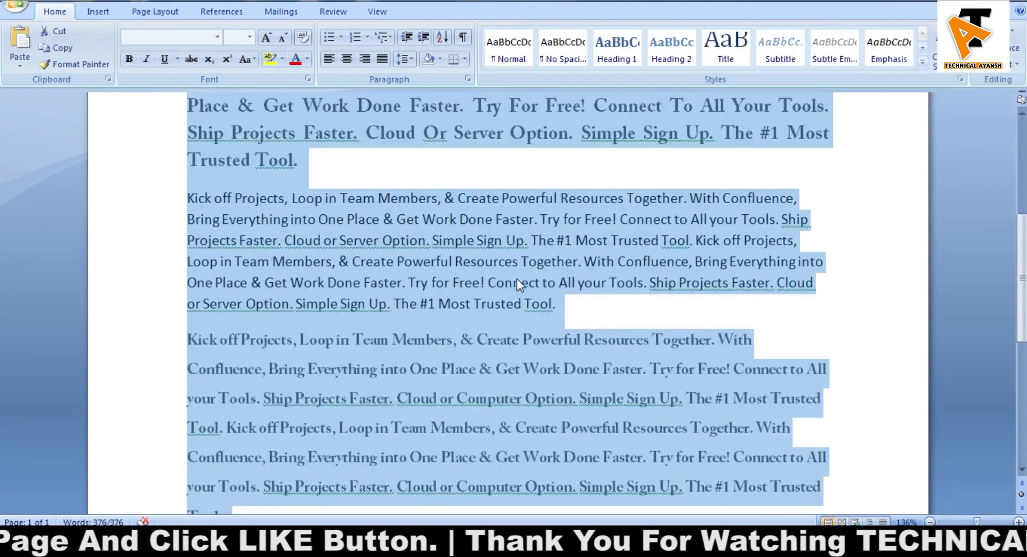
{"action": "scroll", "coordinate": [517, 278], "scroll_direction": "up", "scroll_amount": 3}
{"action": "scroll", "coordinate": [460, 258], "scroll_direction": "up", "scroll_amount": 5}
{"action": "scroll", "coordinate": [429, 336], "scroll_direction": "down", "scroll_amount": 3}
{"action": "scroll", "coordinate": [469, 357], "scroll_direction": "down", "scroll_amount": 6}
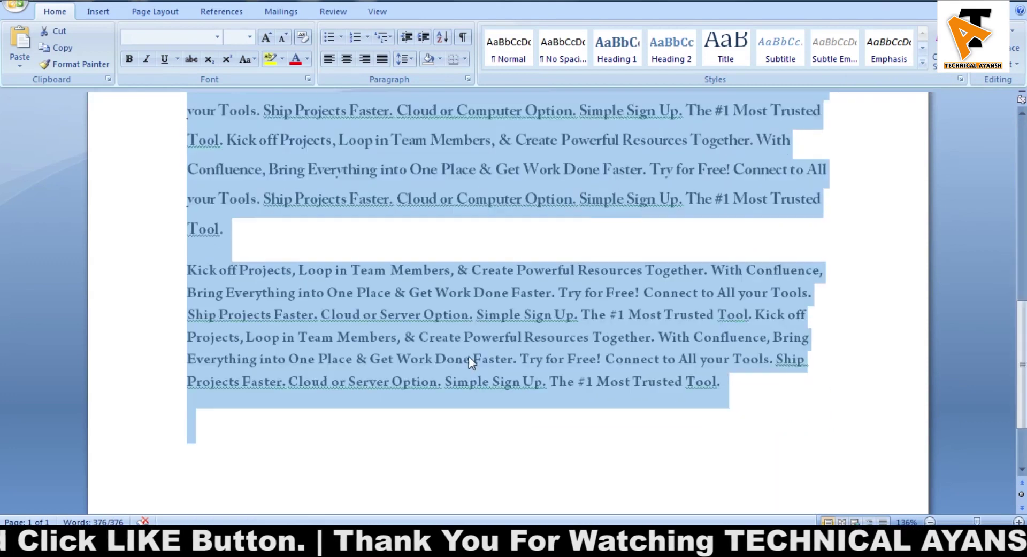
{"action": "scroll", "coordinate": [469, 357], "scroll_direction": "down", "scroll_amount": 1}
{"action": "scroll", "coordinate": [554, 340], "scroll_direction": "up", "scroll_amount": 6}
{"action": "scroll", "coordinate": [554, 343], "scroll_direction": "up", "scroll_amount": 2}
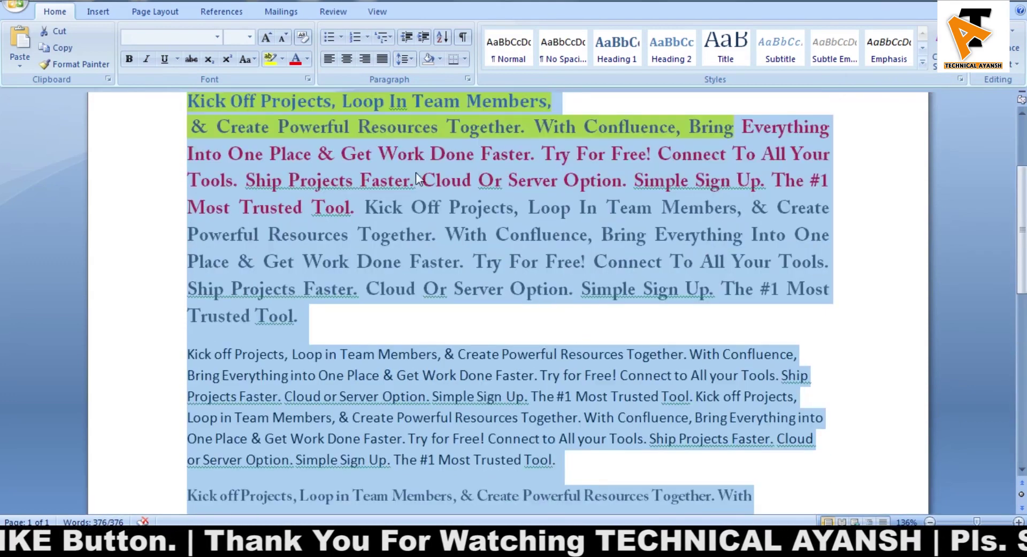
Step: Apply Justify alignment to all paragraphs, then clear the selection
{"action": "left_click", "coordinate": [381, 59]}
{"action": "scroll", "coordinate": [715, 361], "scroll_direction": "down", "scroll_amount": 4}
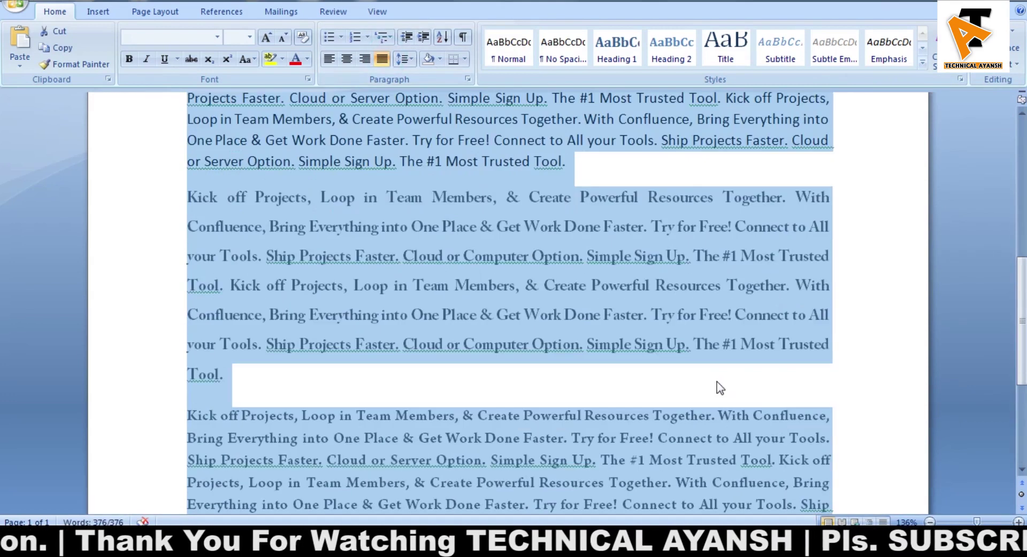
{"action": "left_click", "coordinate": [705, 369]}
{"action": "scroll", "coordinate": [705, 369], "scroll_direction": "down", "scroll_amount": 2}
{"action": "scroll", "coordinate": [624, 334], "scroll_direction": "down", "scroll_amount": 1}
{"action": "scroll", "coordinate": [623, 335], "scroll_direction": "down", "scroll_amount": 1}
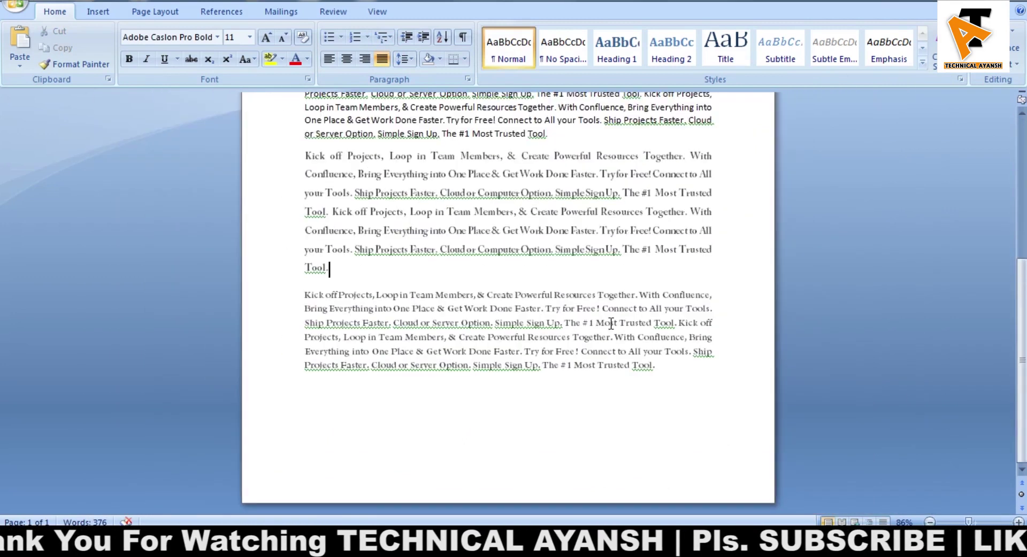
{"action": "scroll", "coordinate": [615, 329], "scroll_direction": "down", "scroll_amount": 1}
{"action": "scroll", "coordinate": [586, 343], "scroll_direction": "up", "scroll_amount": 3}
{"action": "scroll", "coordinate": [586, 343], "scroll_direction": "up", "scroll_amount": 1}
{"action": "scroll", "coordinate": [636, 335], "scroll_direction": "down", "scroll_amount": 2}
{"action": "scroll", "coordinate": [571, 316], "scroll_direction": "up", "scroll_amount": 2}
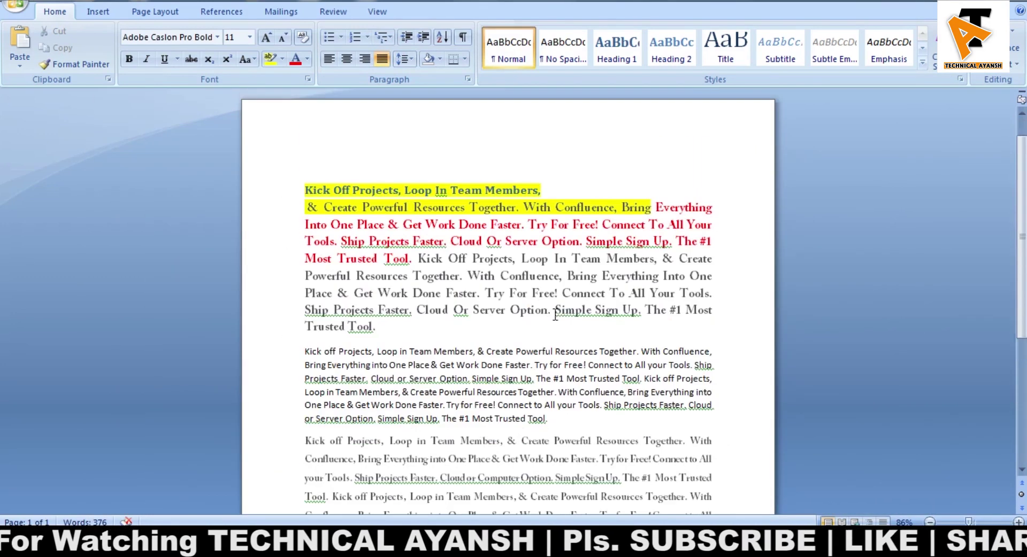
{"action": "scroll", "coordinate": [560, 289], "scroll_direction": "down", "scroll_amount": 1}
{"action": "left_click", "coordinate": [448, 211]}
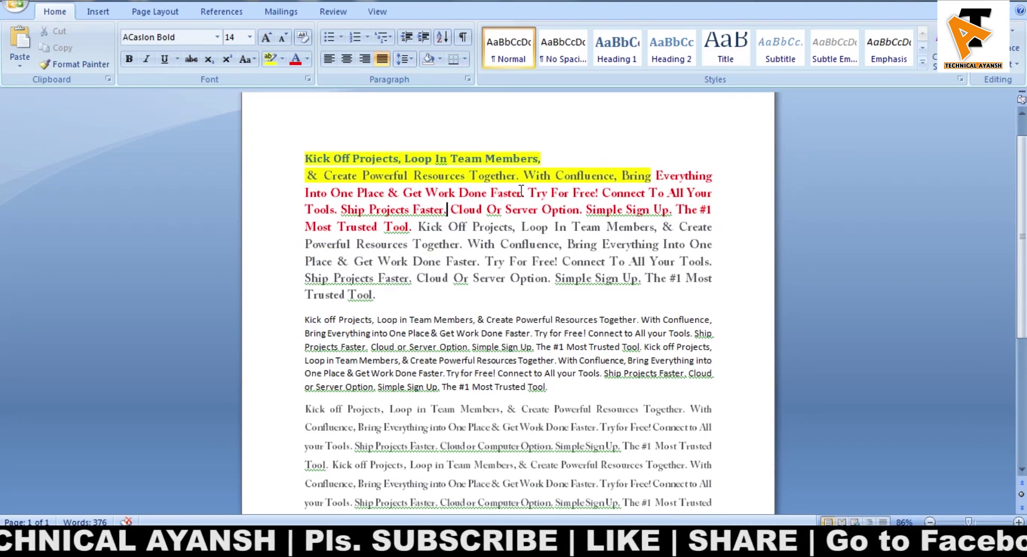
Step: With the cursor before 'Everything', bring up the Insert ribbon's commands
{"action": "left_click", "coordinate": [657, 178]}
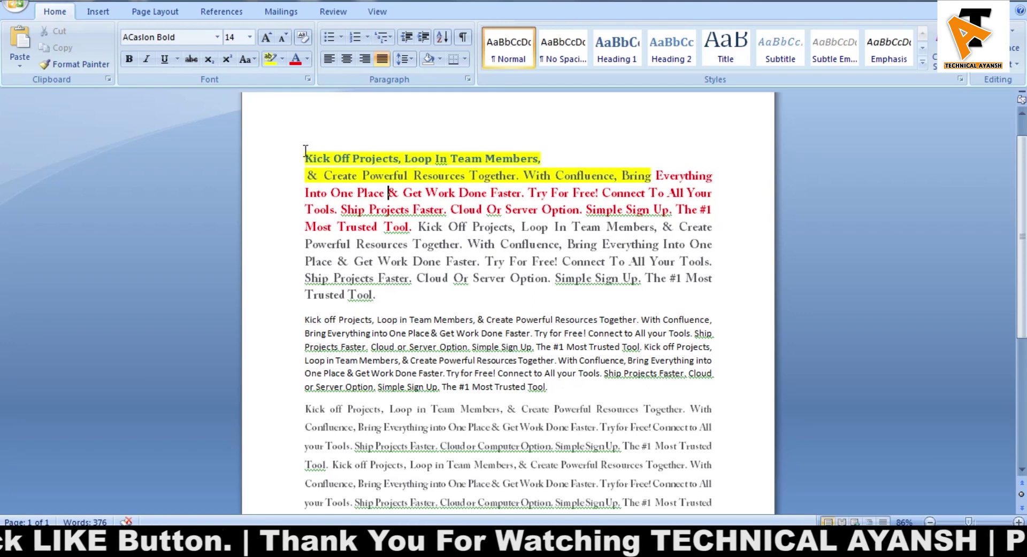
{"action": "left_click", "coordinate": [94, 15]}
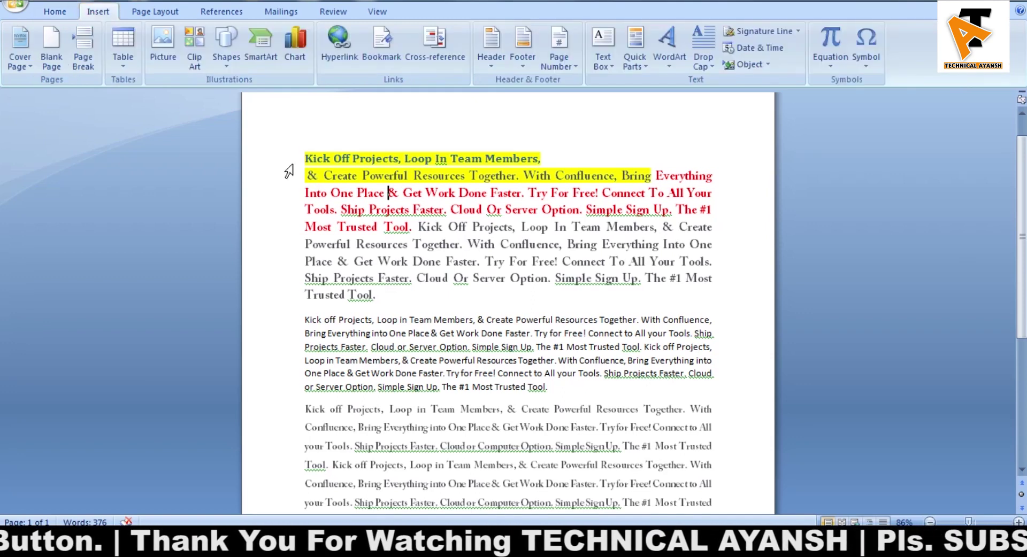
{"action": "left_click_drag", "start_coordinate": [304, 161], "coordinate": [439, 333]}
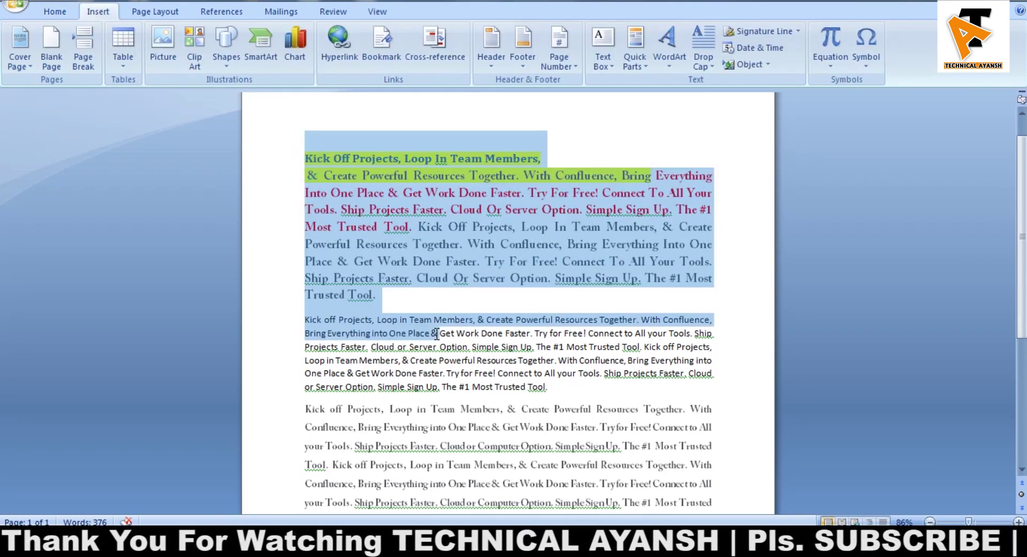
{"action": "left_click", "coordinate": [412, 299]}
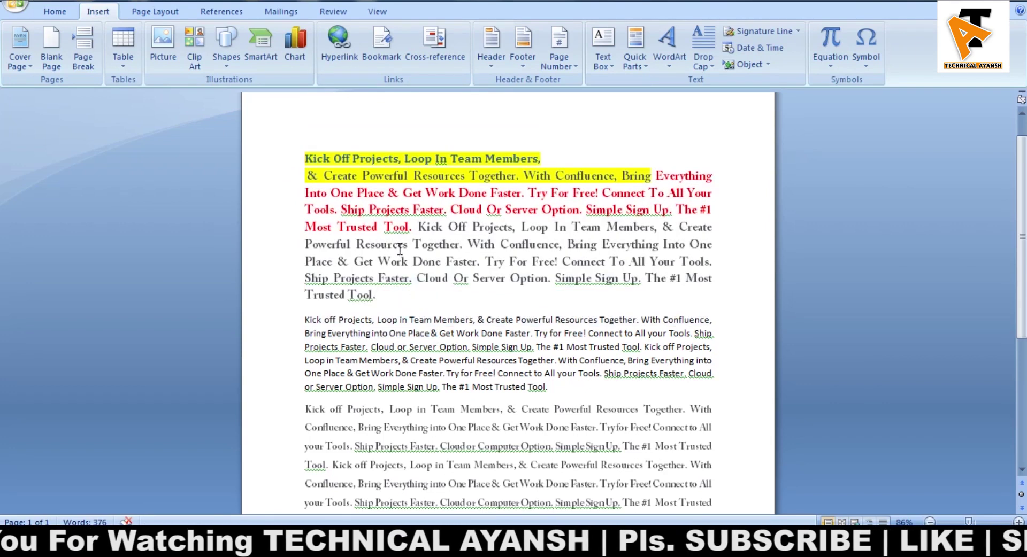